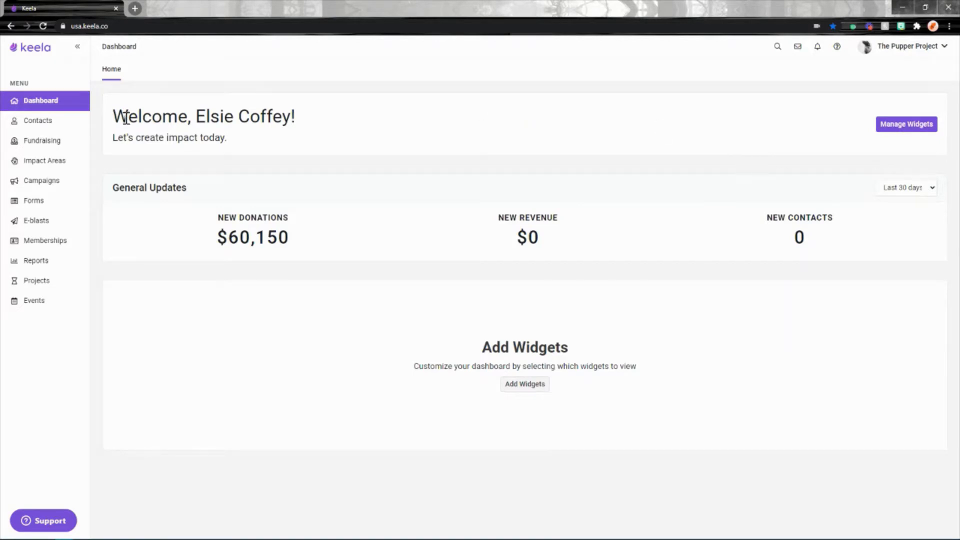
Filter the fundraising transactions to those with a Date Received relatively within this year
click(24, 148)
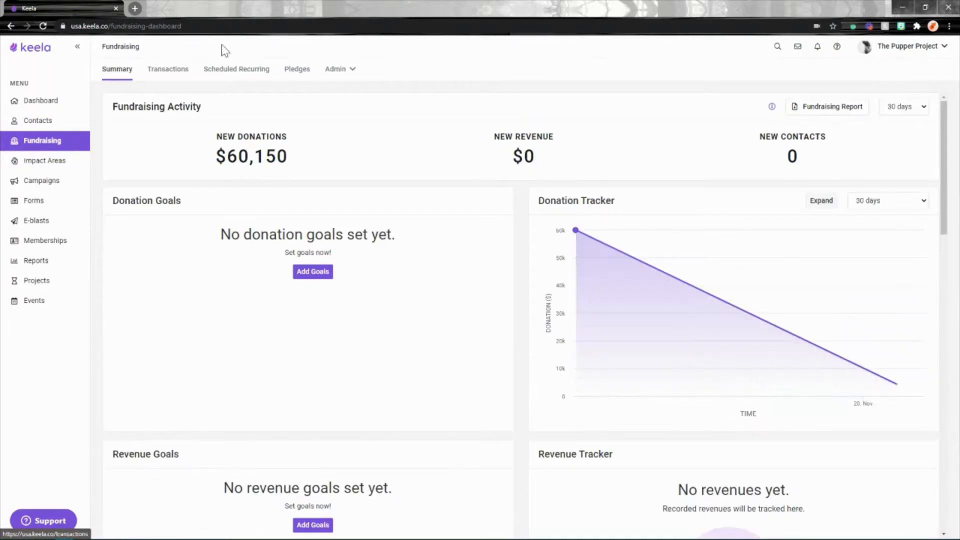
click(169, 71)
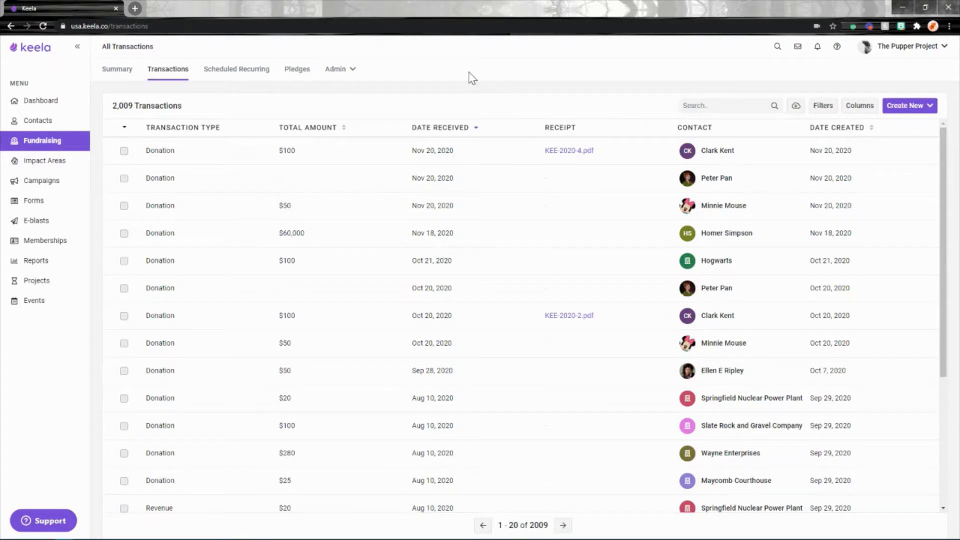
click(820, 107)
click(431, 84)
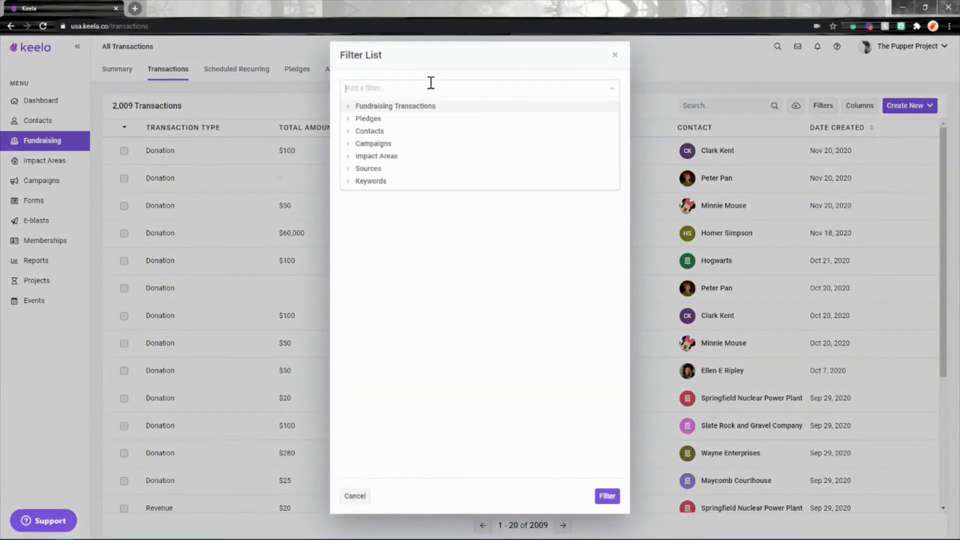
text(date)
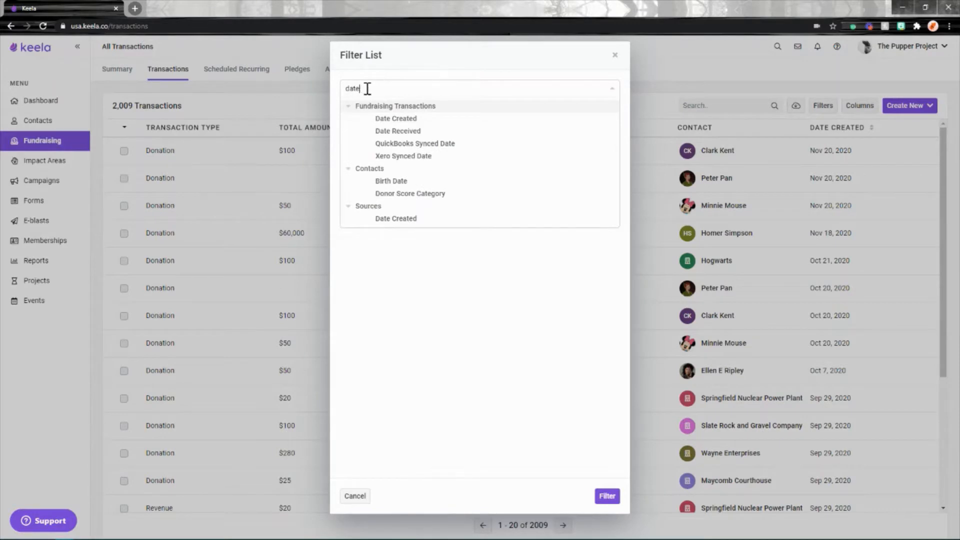
click(395, 131)
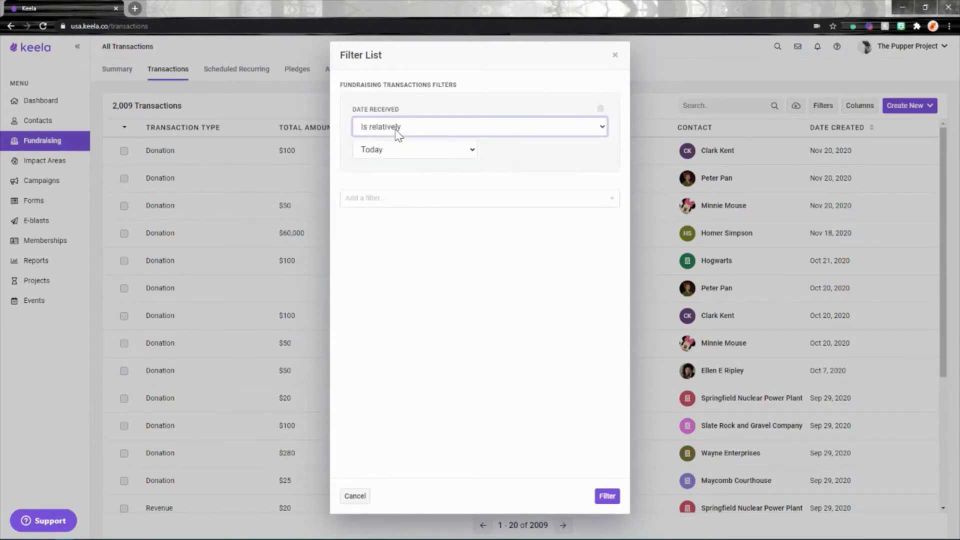
click(382, 150)
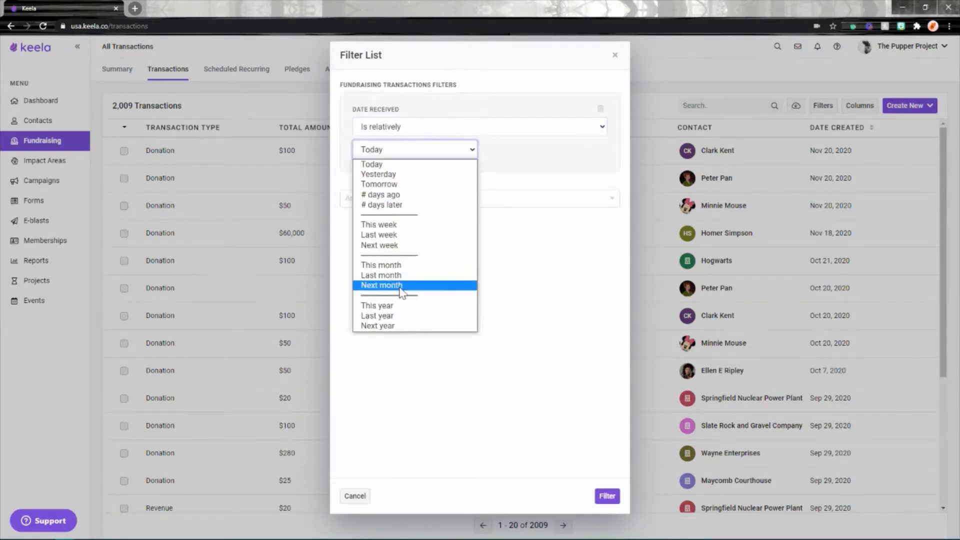
click(376, 305)
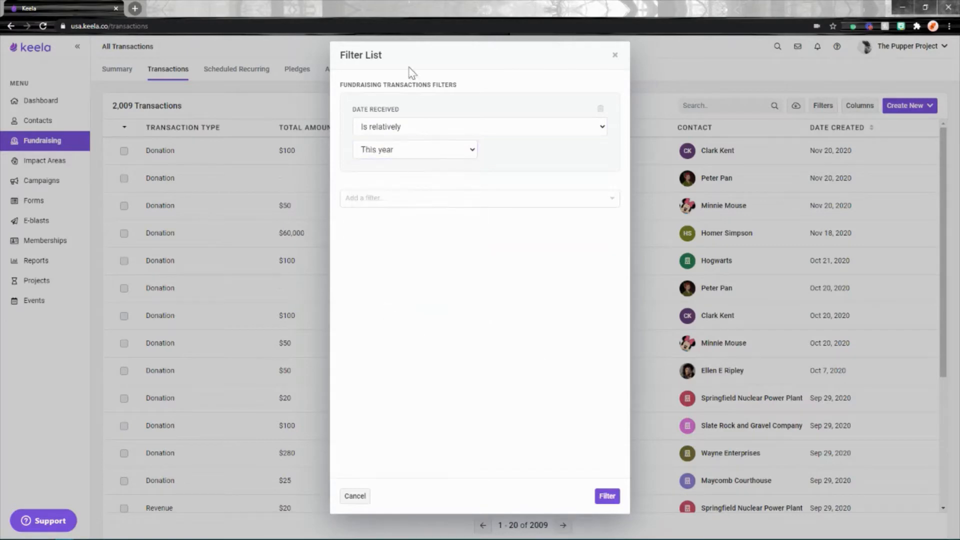
click(617, 499)
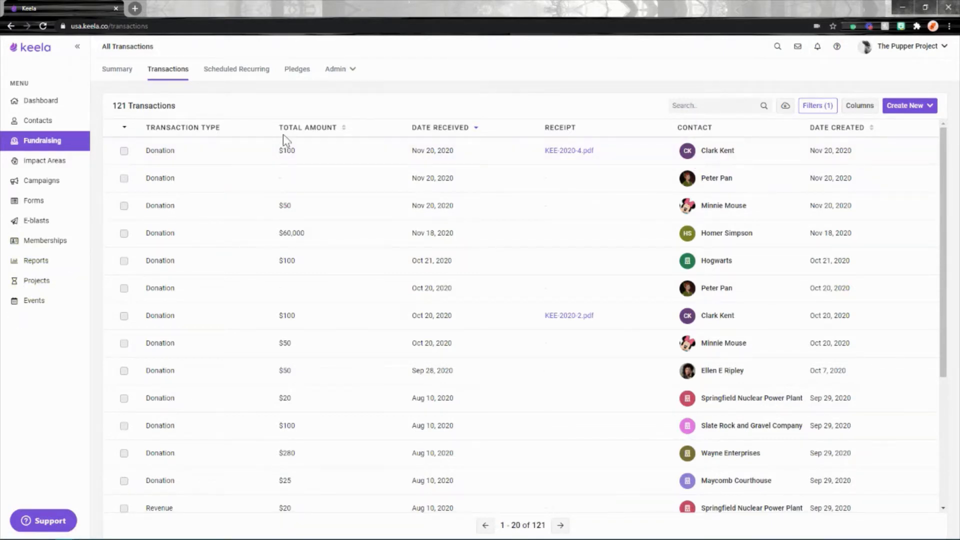
Leave the filtered transactions list, return to it, and check whether its filter list still holds the filter
click(119, 75)
click(174, 74)
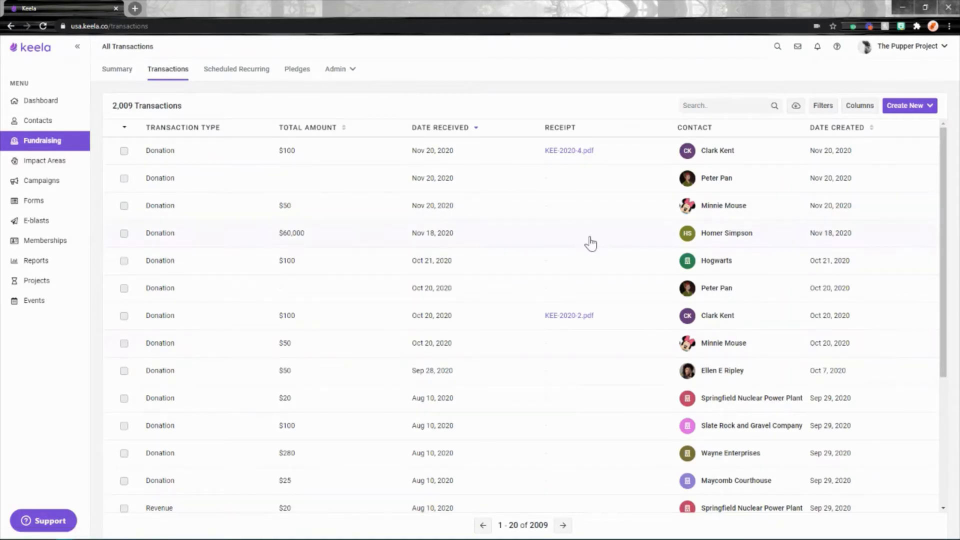
click(822, 105)
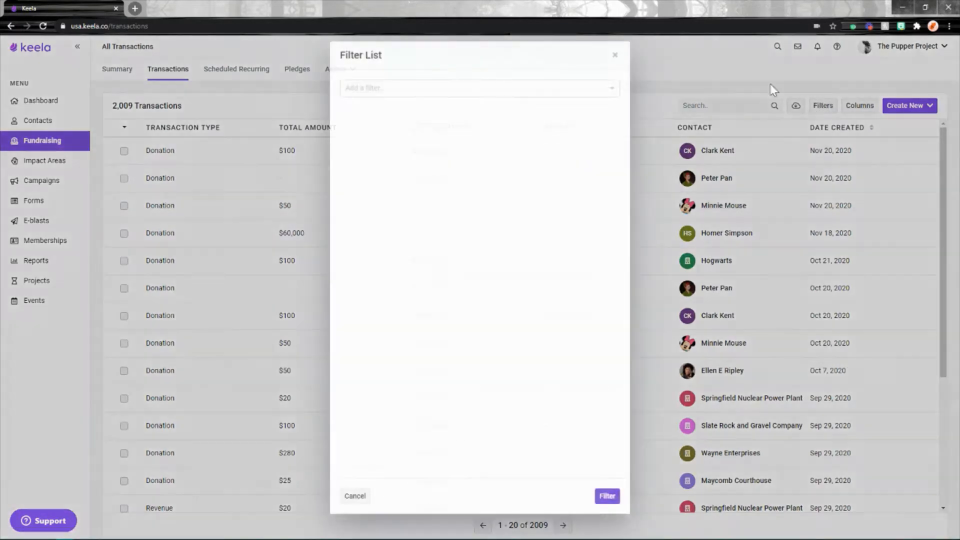
click(615, 56)
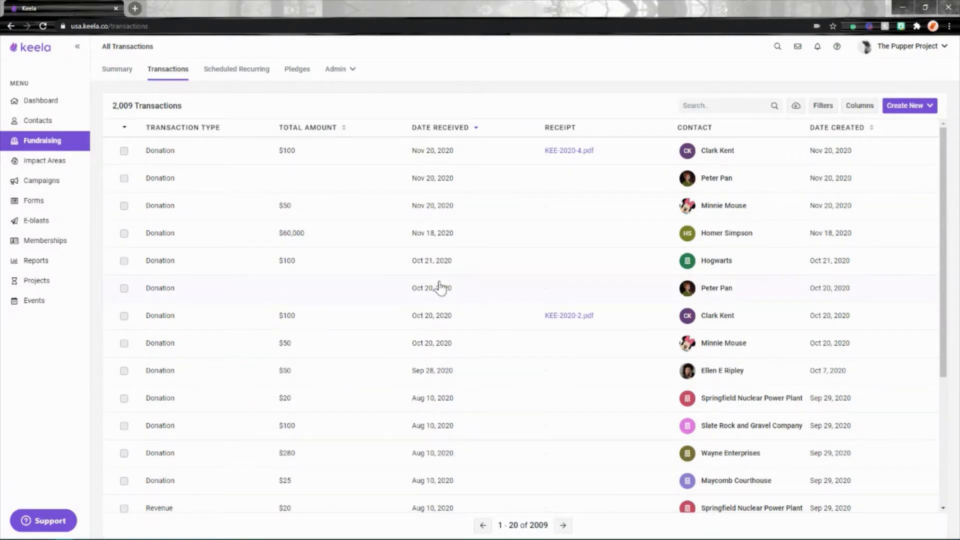
Create a new transactions report of the All Donations type
click(35, 266)
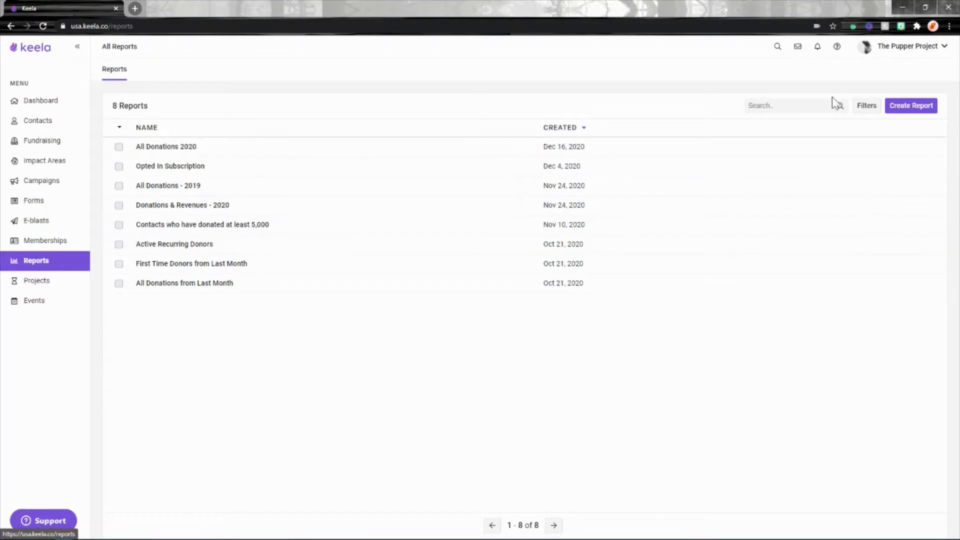
click(921, 109)
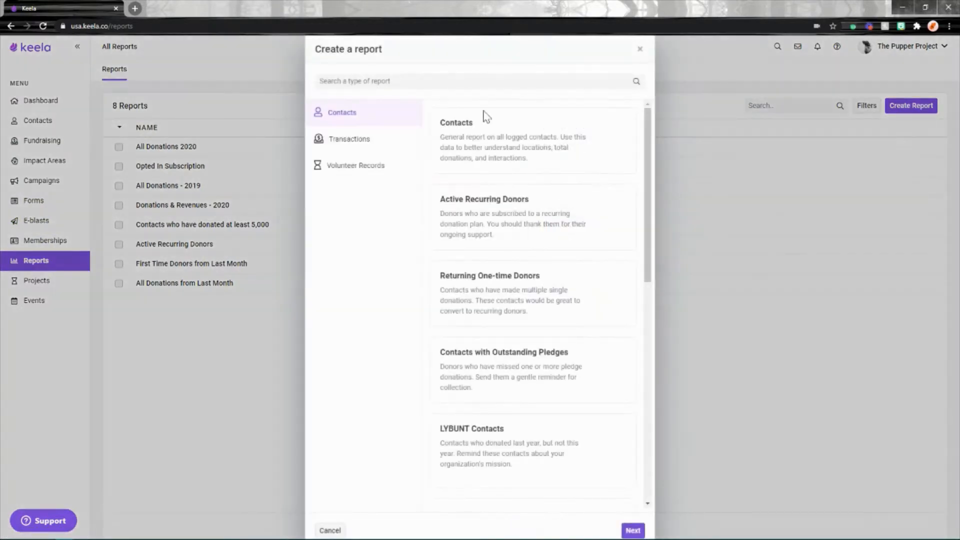
click(350, 142)
click(510, 296)
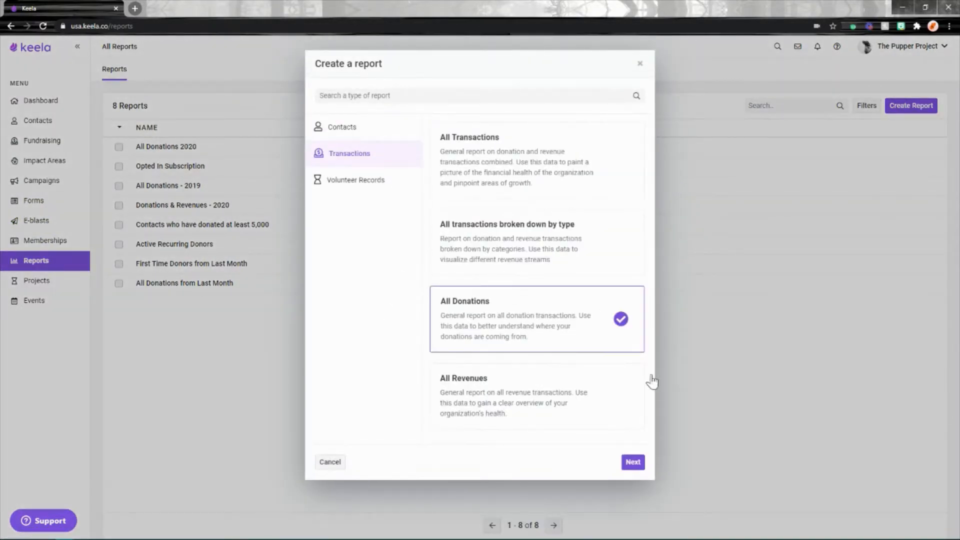
click(634, 460)
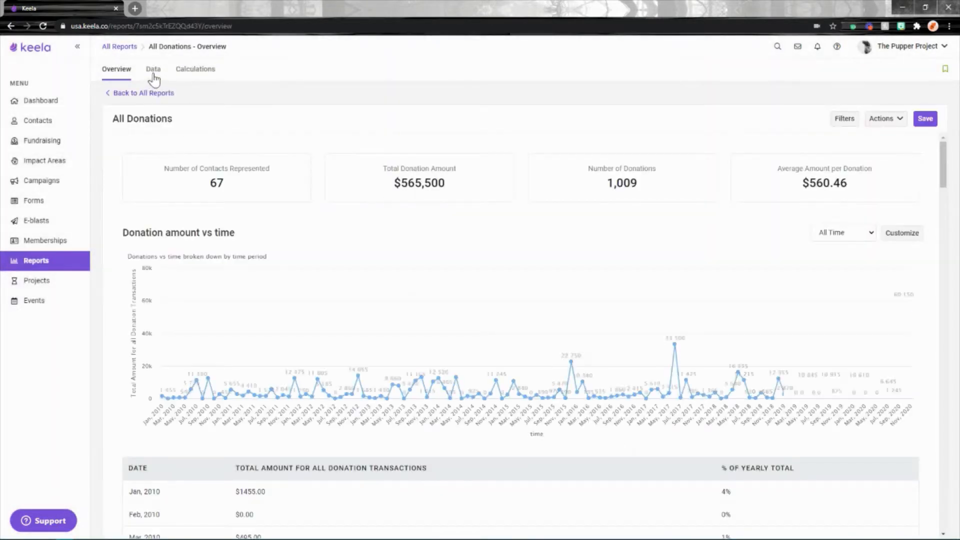
Compare the number of donations in the report overview with the record total in its data table
drag(645, 185, 610, 183)
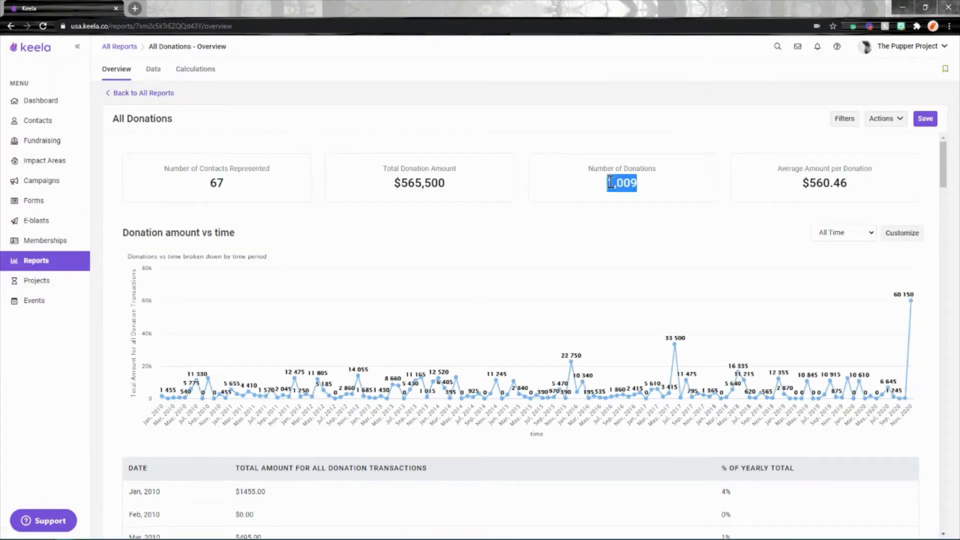
click(157, 78)
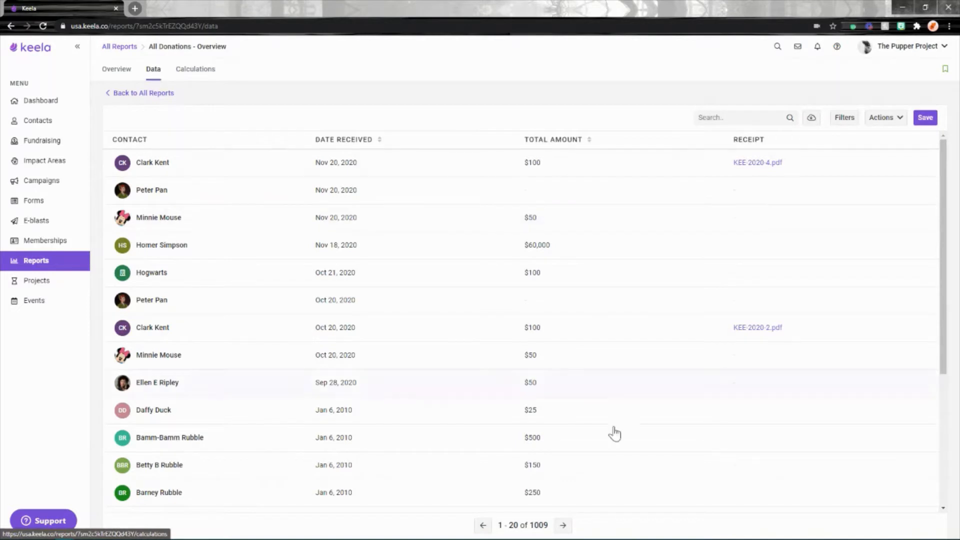
drag(550, 525, 529, 525)
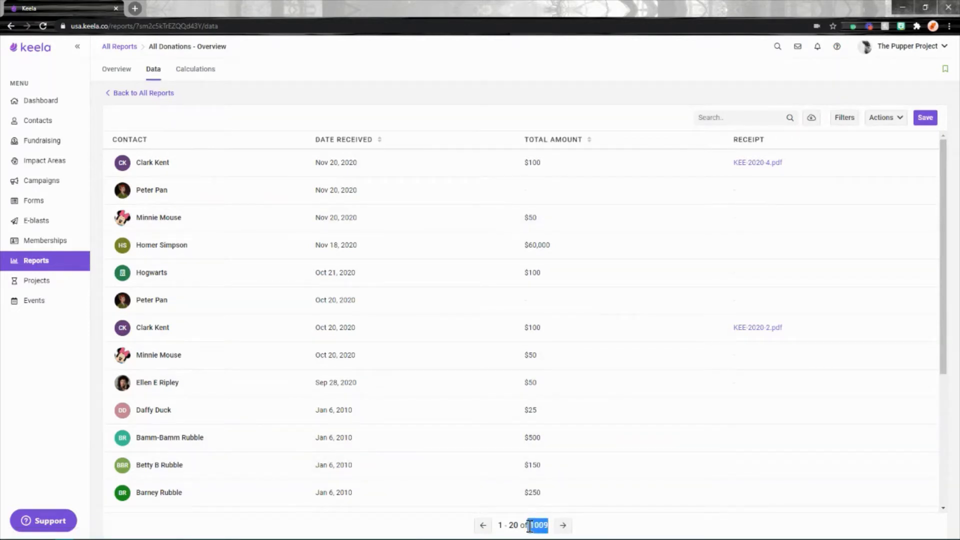
Add a Date Received filter to the donations report and set it to relatively last year
click(848, 120)
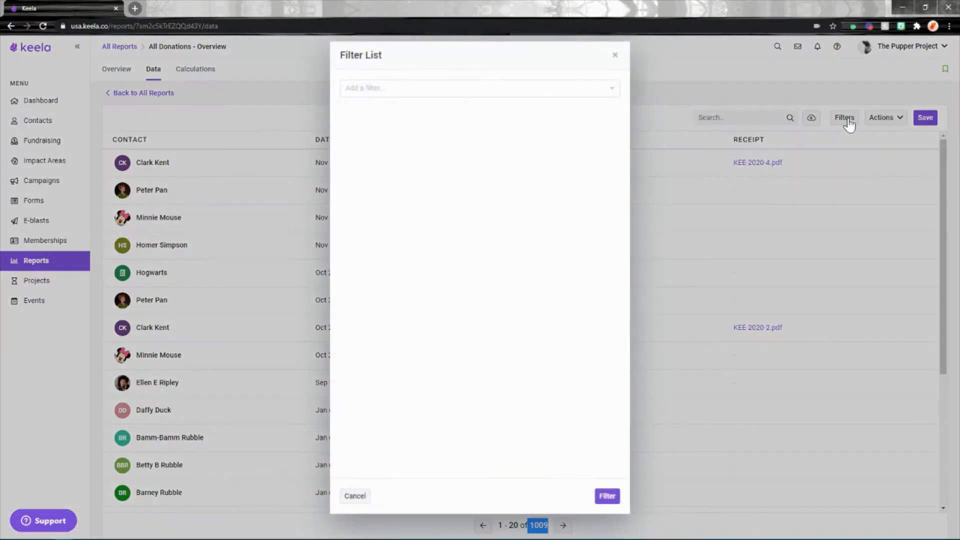
click(398, 88)
text(date)
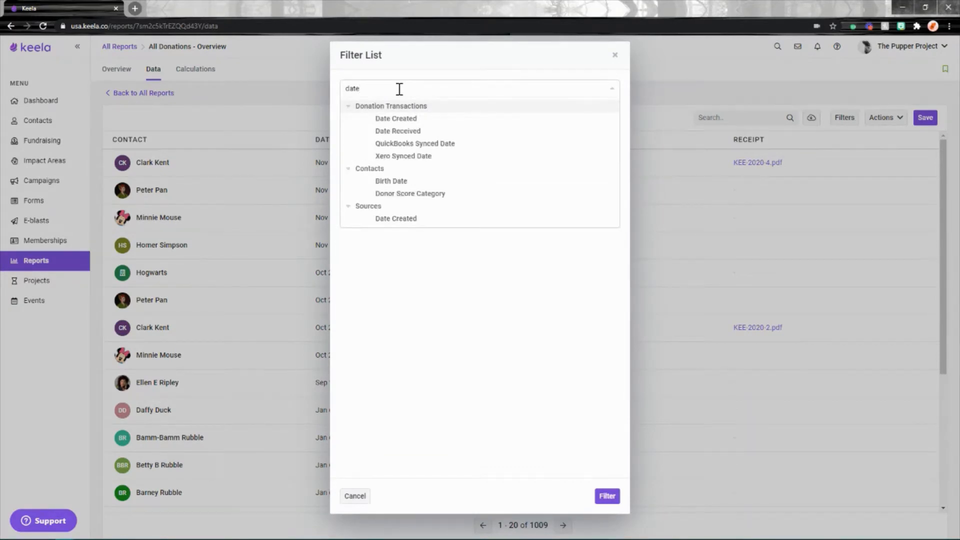
click(408, 132)
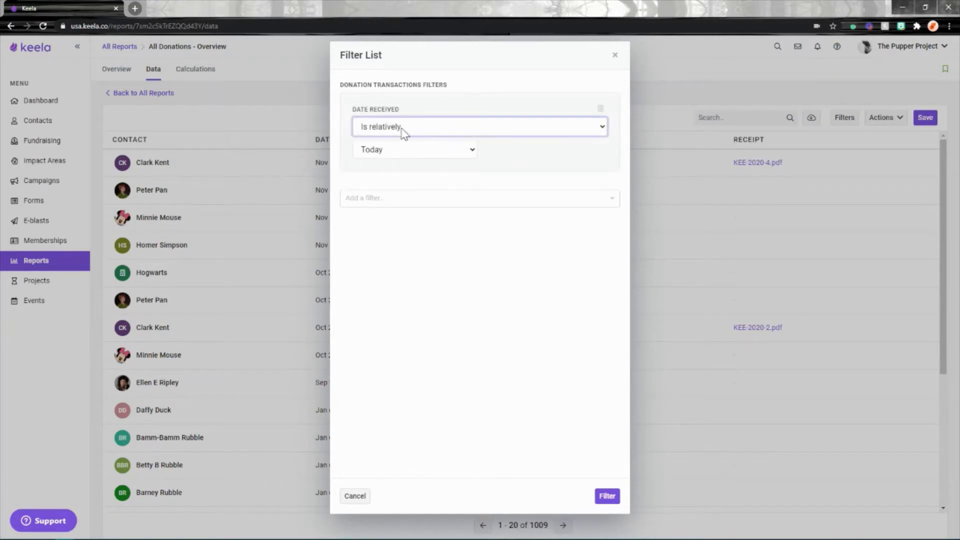
click(406, 159)
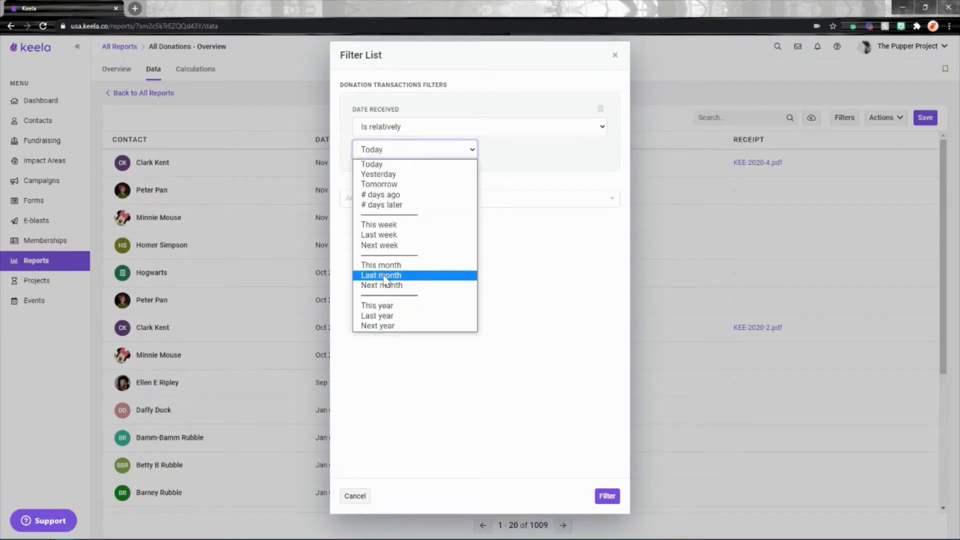
click(388, 317)
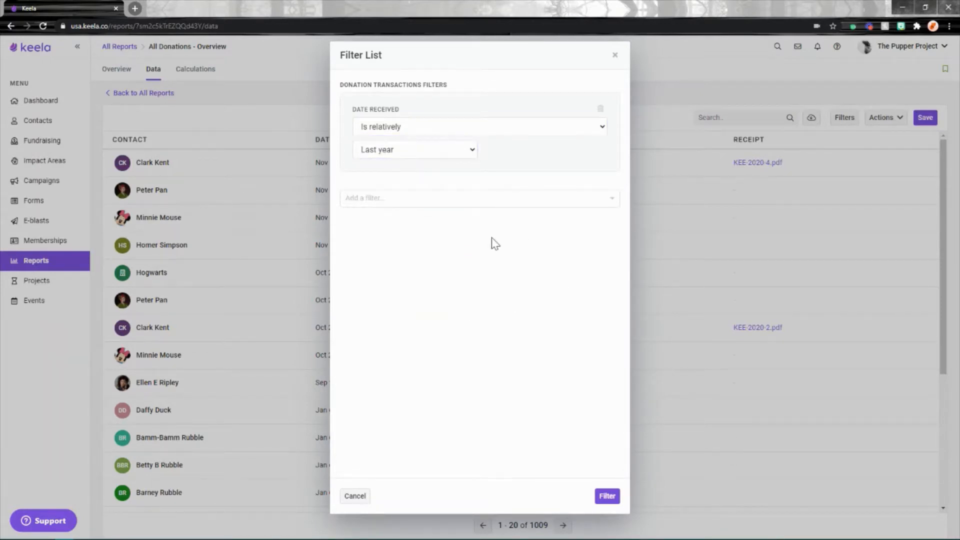
Change the Date Received condition to Is between, with Jan 1, 2019 as the start date
click(453, 128)
click(402, 178)
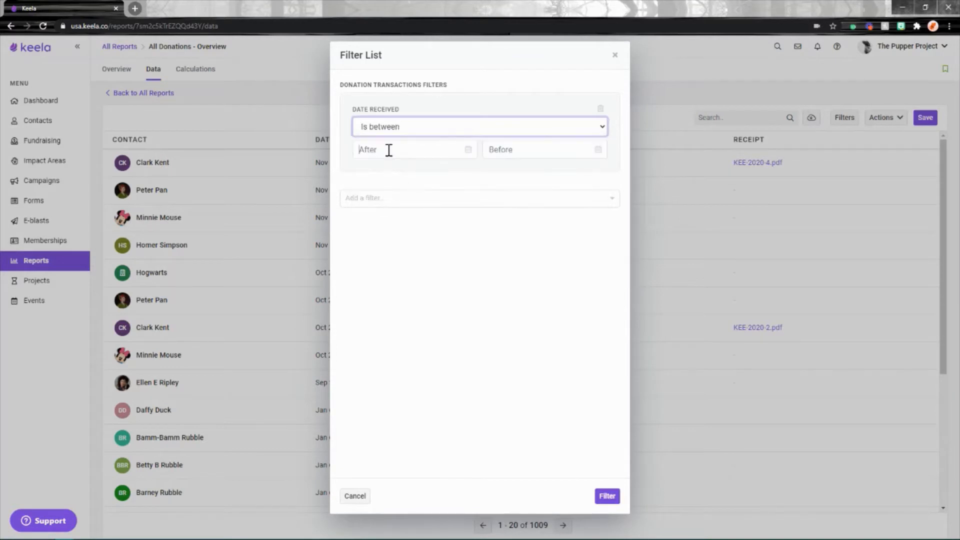
click(388, 150)
click(441, 175)
click(444, 377)
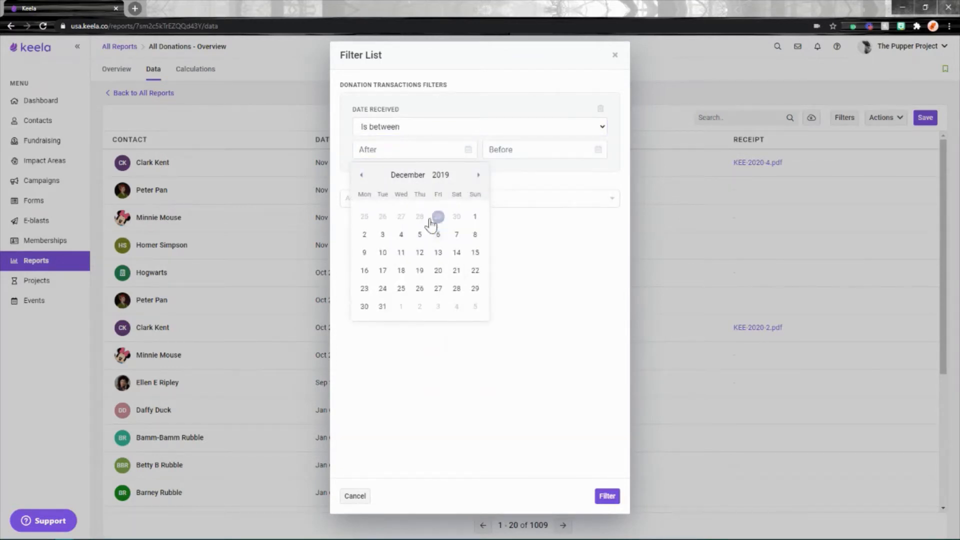
click(415, 179)
click(404, 193)
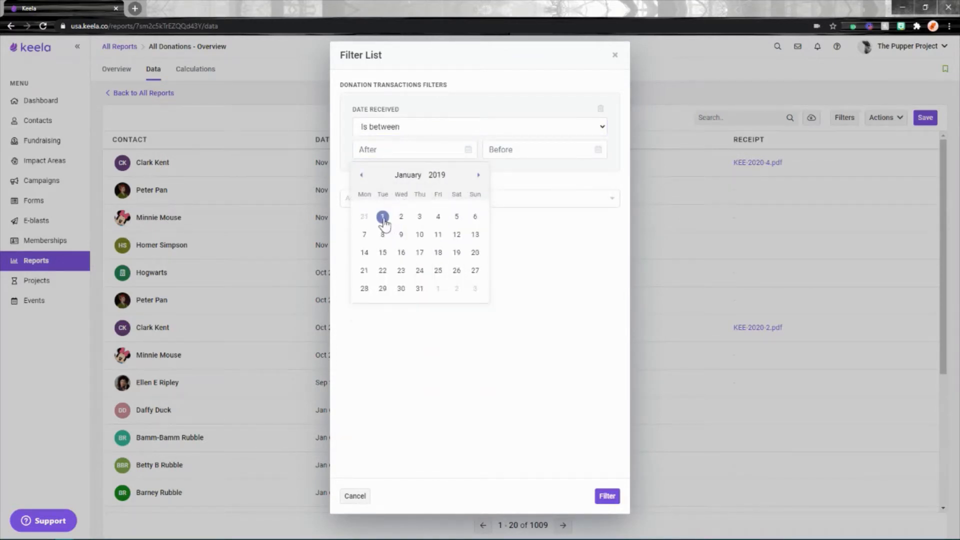
click(382, 215)
Set the end date of the Date Received range to Dec 31, 2019 and apply the filter
click(531, 153)
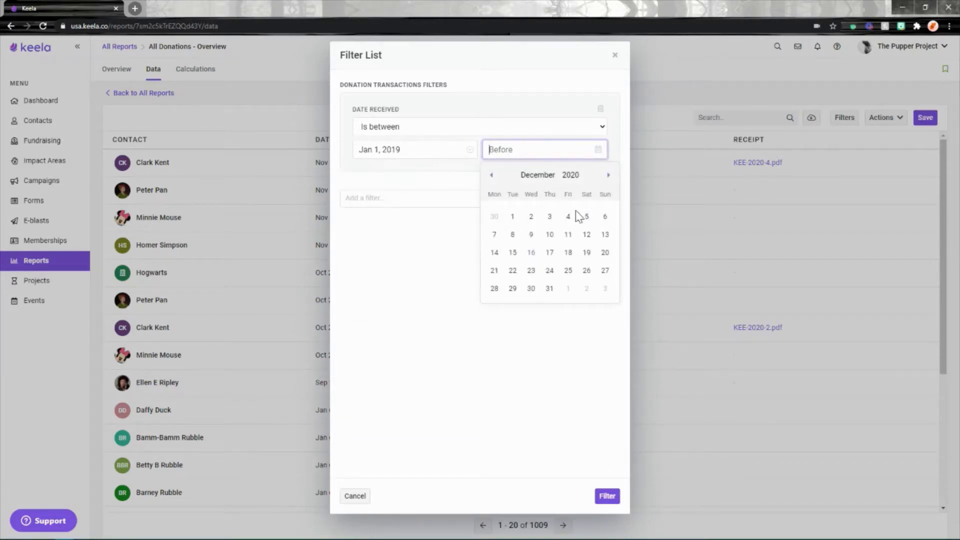
click(570, 176)
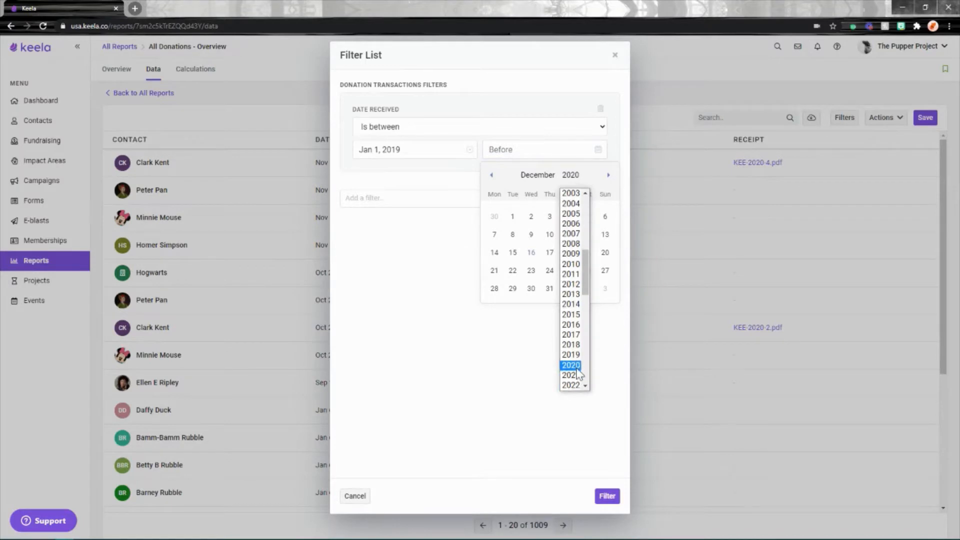
click(574, 360)
click(512, 306)
click(428, 305)
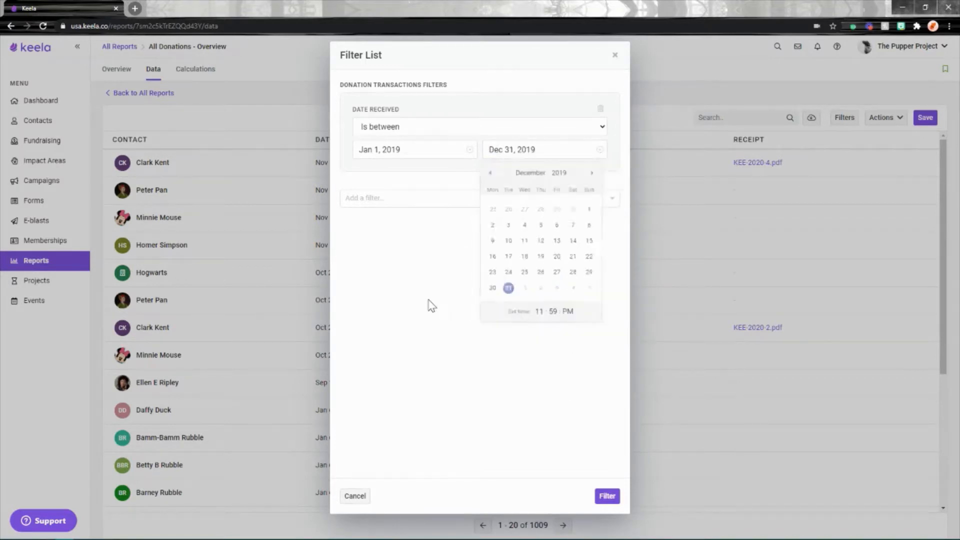
click(607, 495)
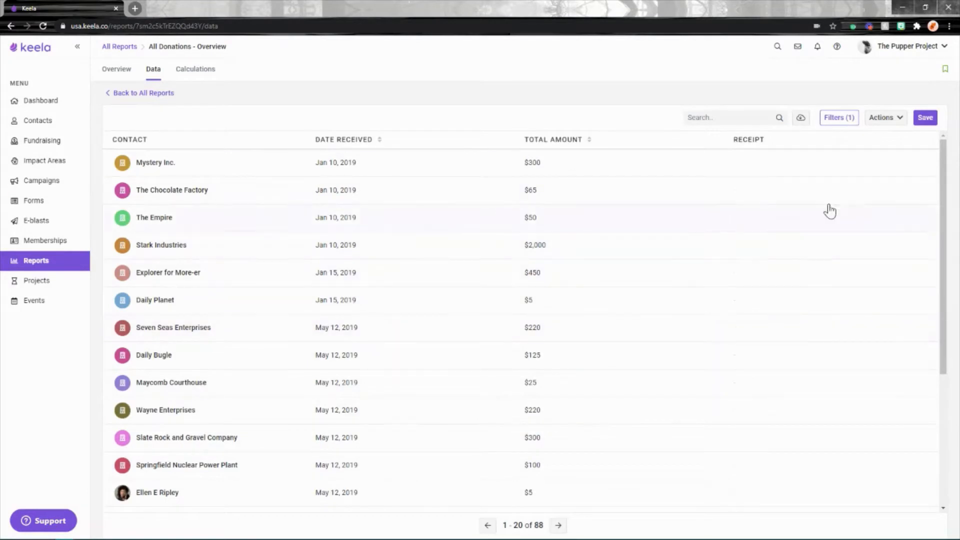
Save the report as "All Donations - 2019" and return to the list of all reports
click(924, 118)
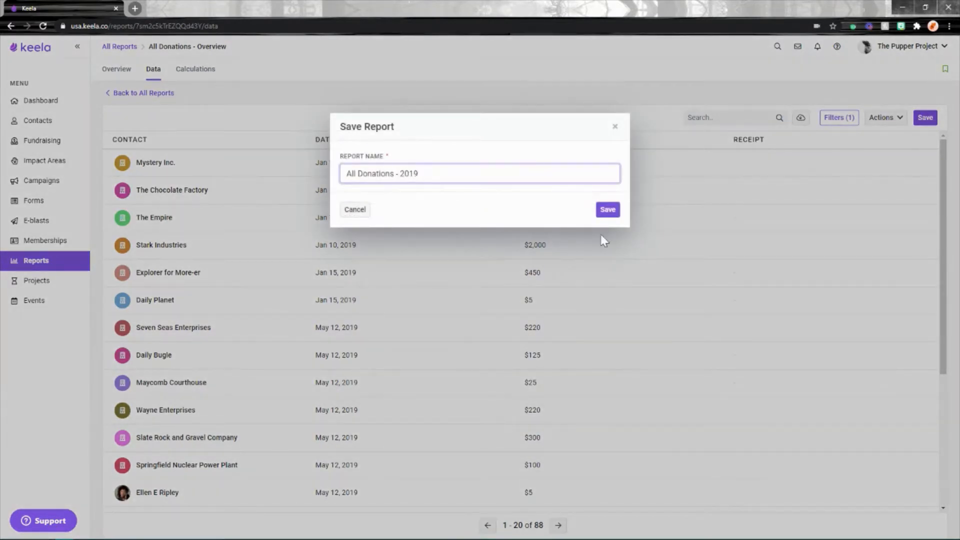
click(607, 210)
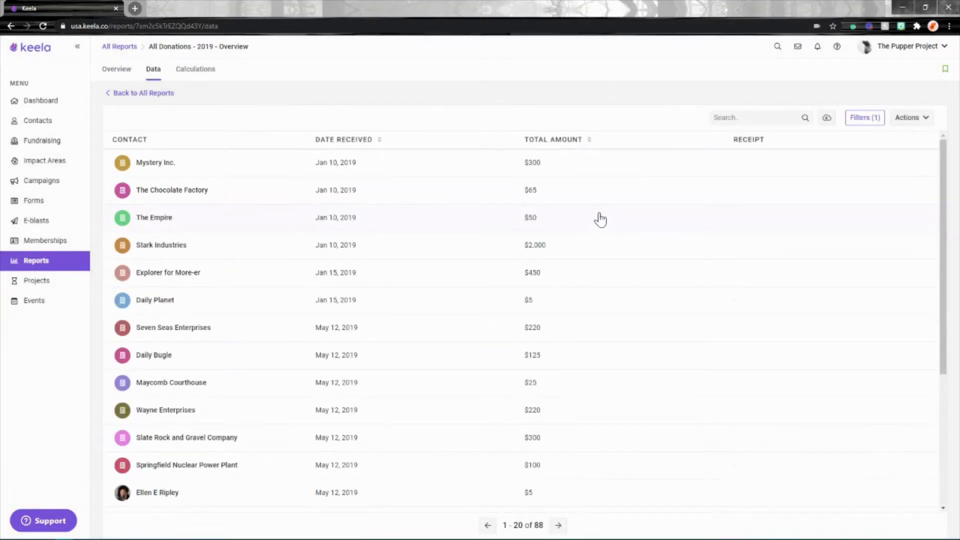
click(30, 264)
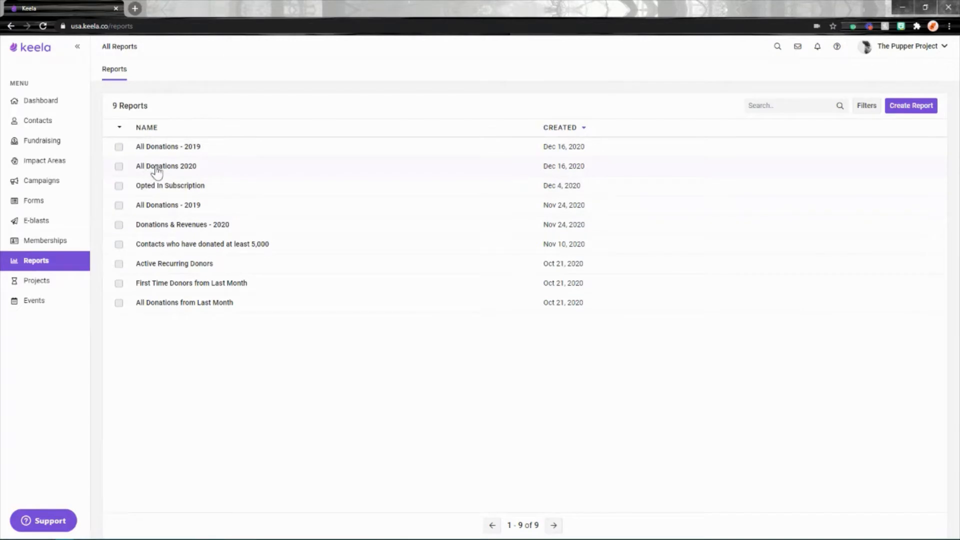
Create a new report of the All Donations type under Transactions and show its data
click(910, 105)
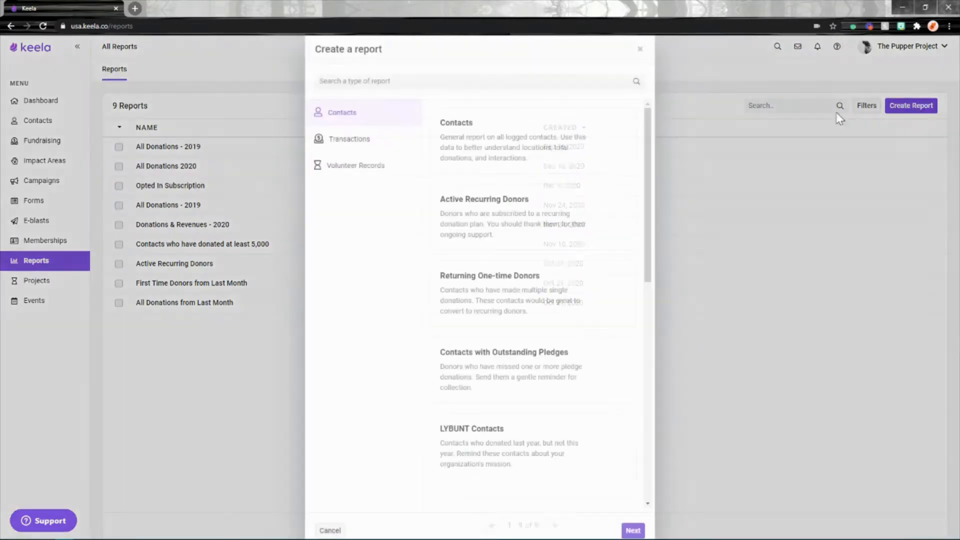
click(361, 153)
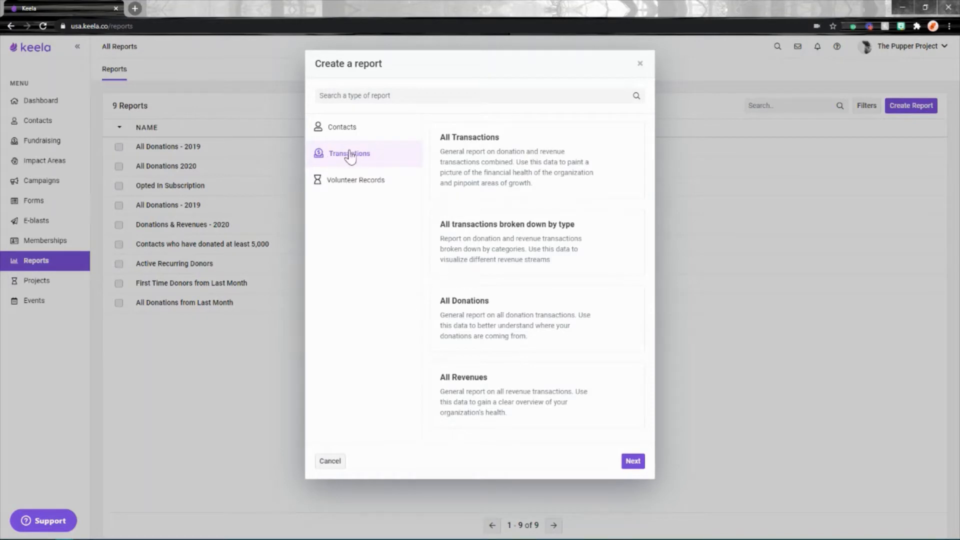
click(473, 319)
click(620, 464)
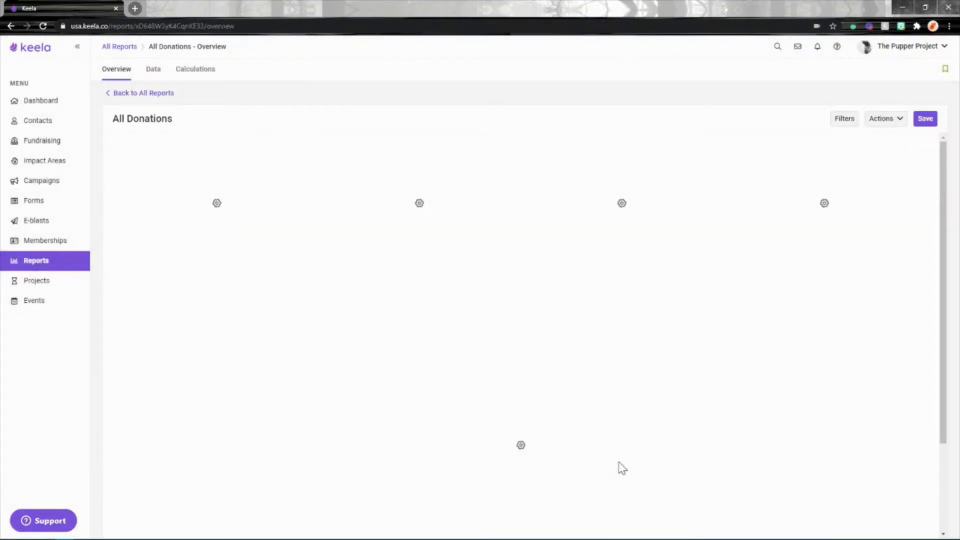
click(156, 69)
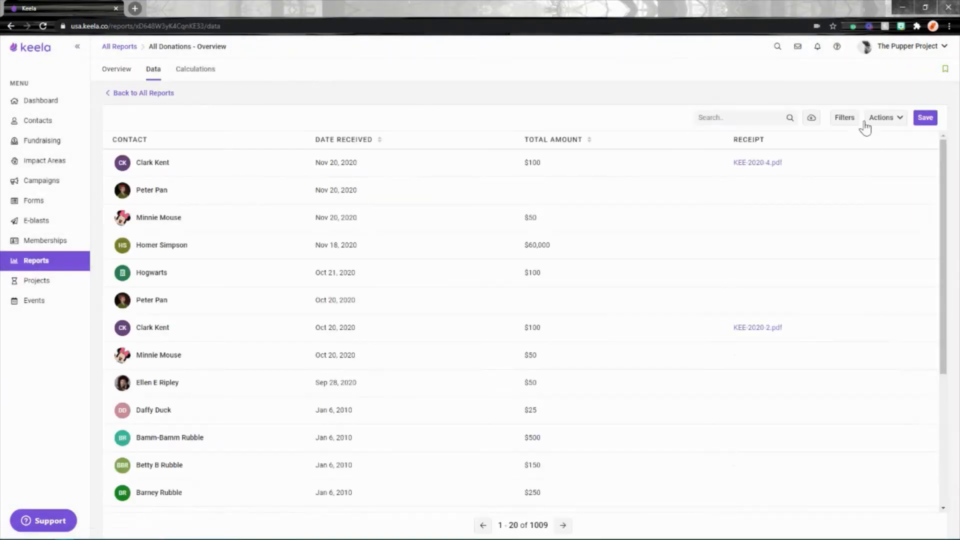
Filter the donations report by Date Received with the condition Is relatively This year
click(851, 122)
click(500, 93)
text(date)
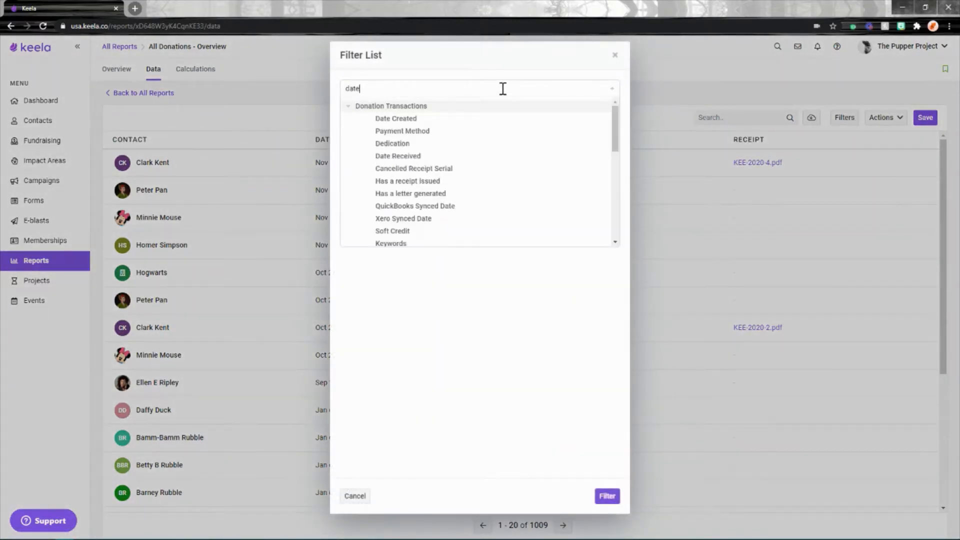
click(408, 132)
click(399, 128)
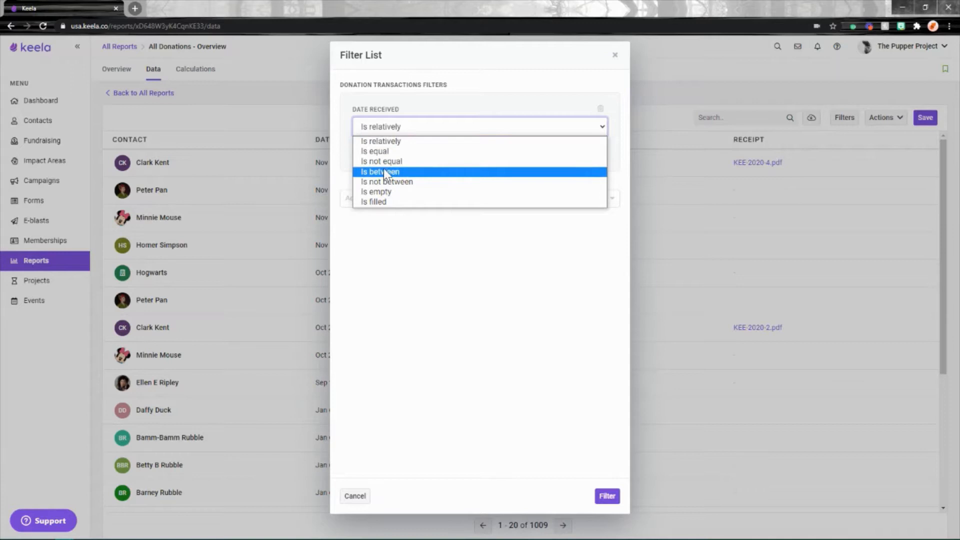
click(380, 141)
click(456, 149)
click(380, 319)
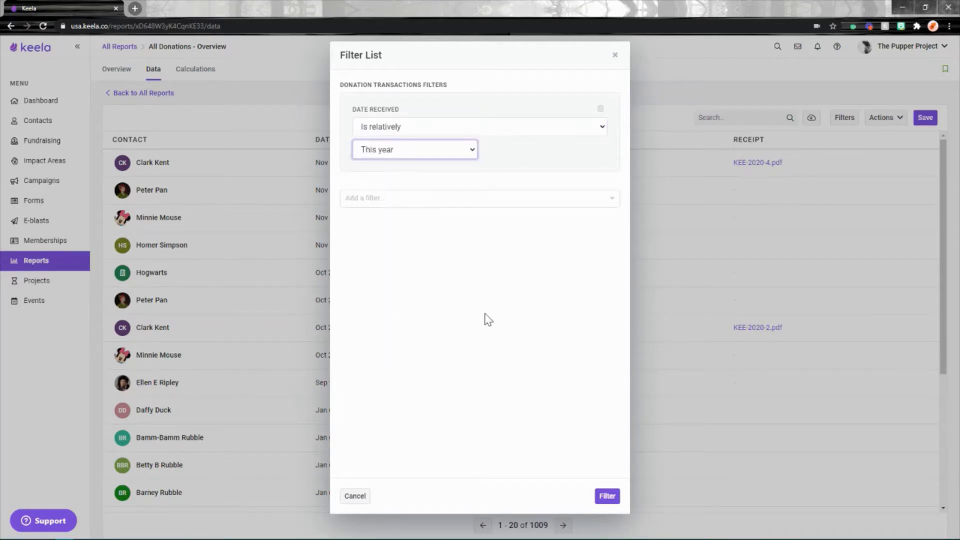
click(606, 495)
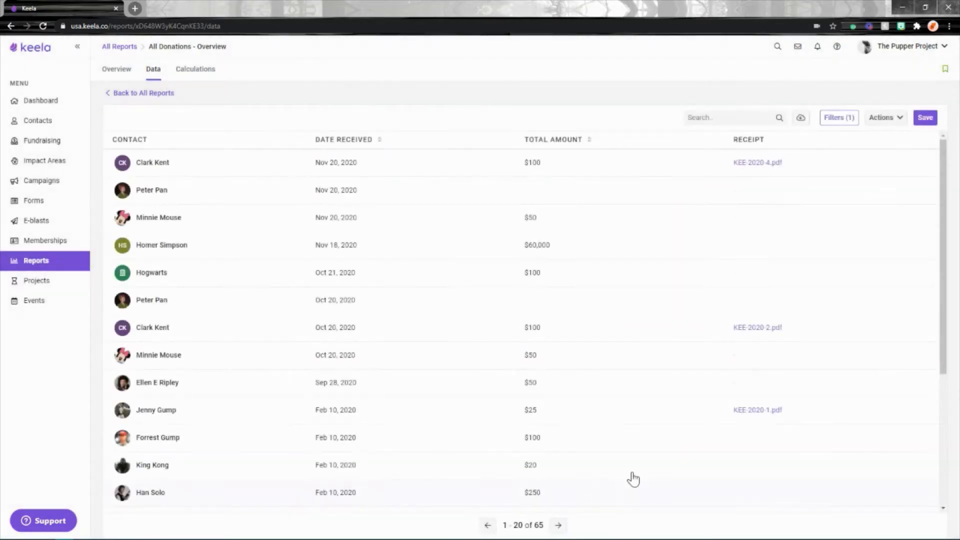
Save the report as "All Donations - 2020" and return to the list of all reports
click(920, 118)
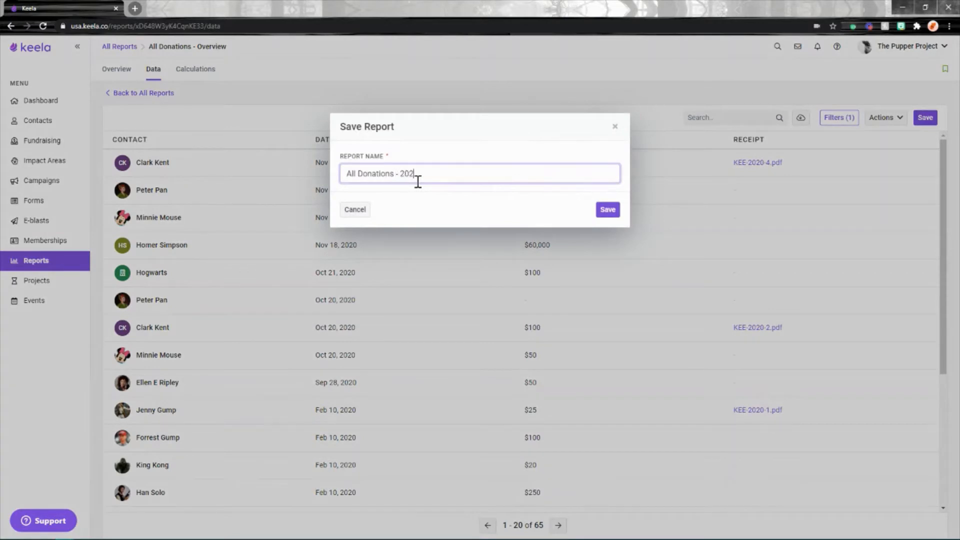
click(610, 211)
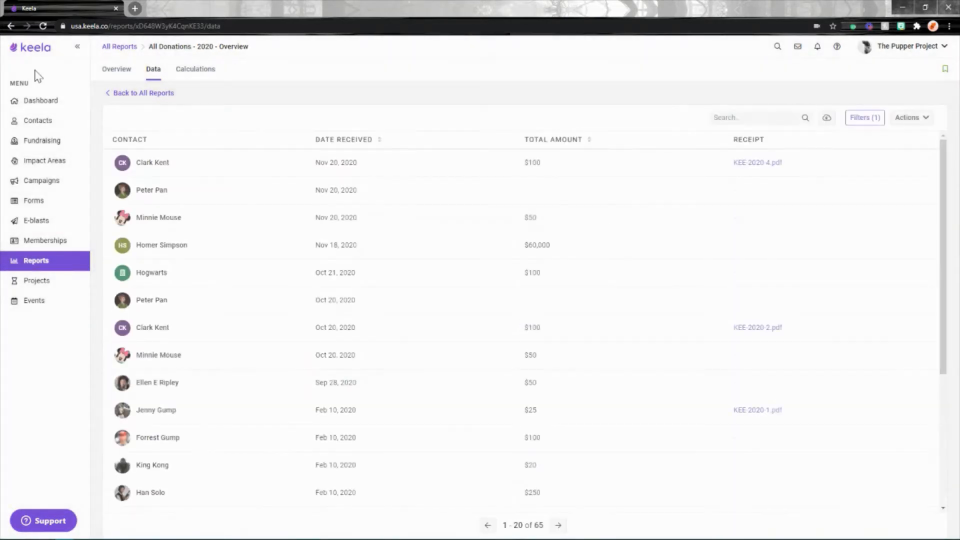
click(135, 94)
Create another report of the All Transactions type under Transactions
click(912, 106)
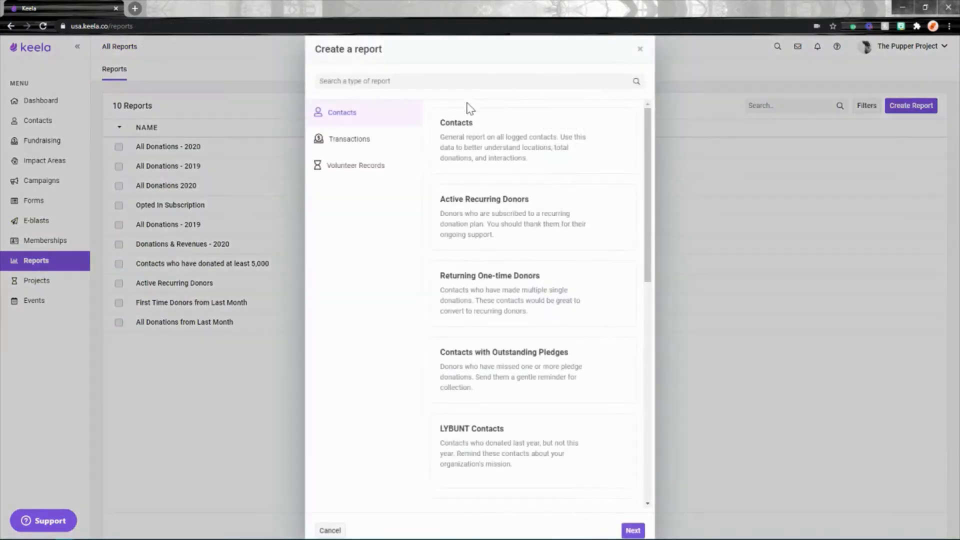
click(355, 150)
click(469, 151)
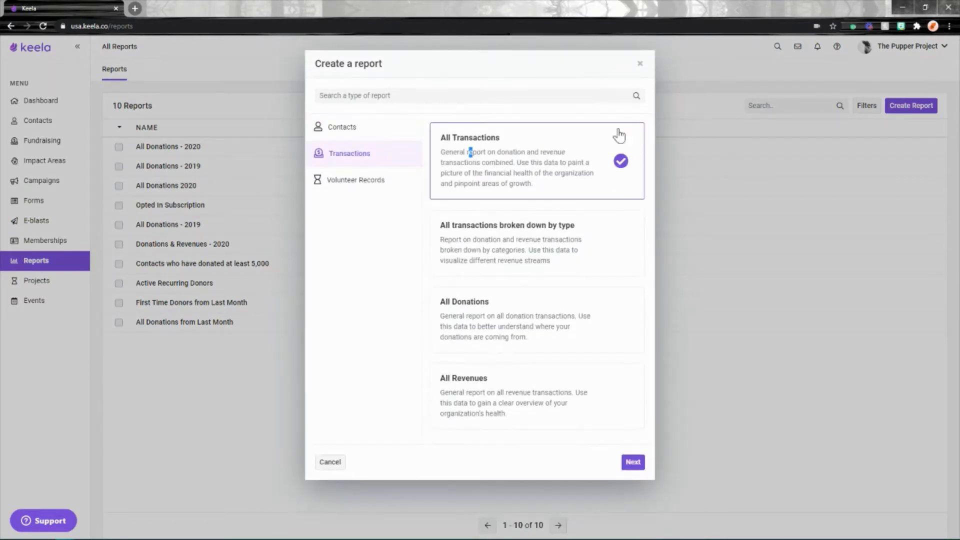
click(632, 461)
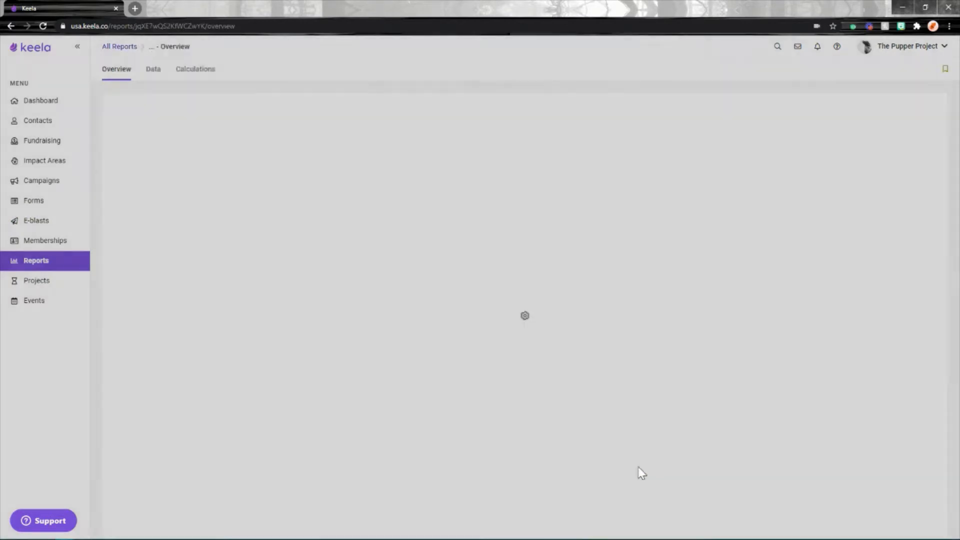
Add a Date Received filter to the transactions report, set to Is relatively Last month
click(843, 119)
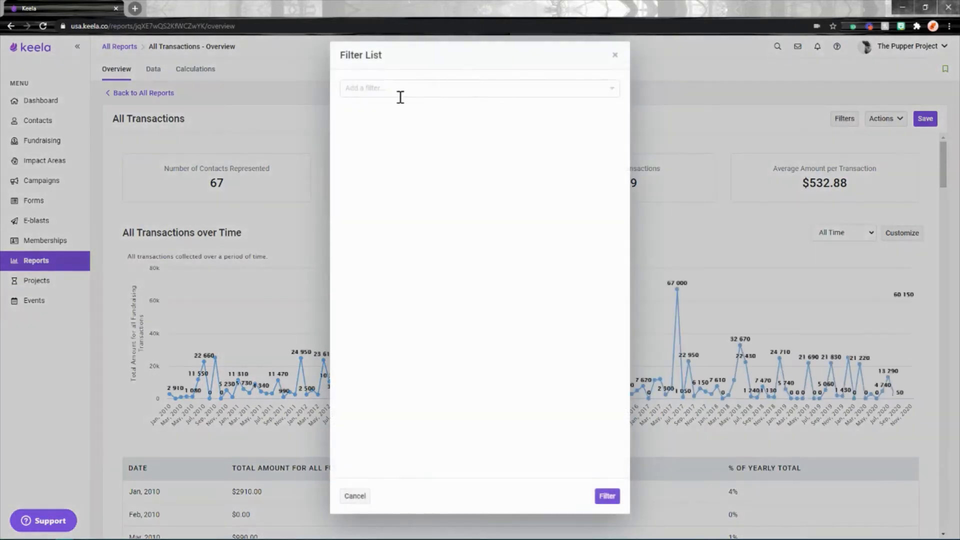
click(399, 93)
text(date)
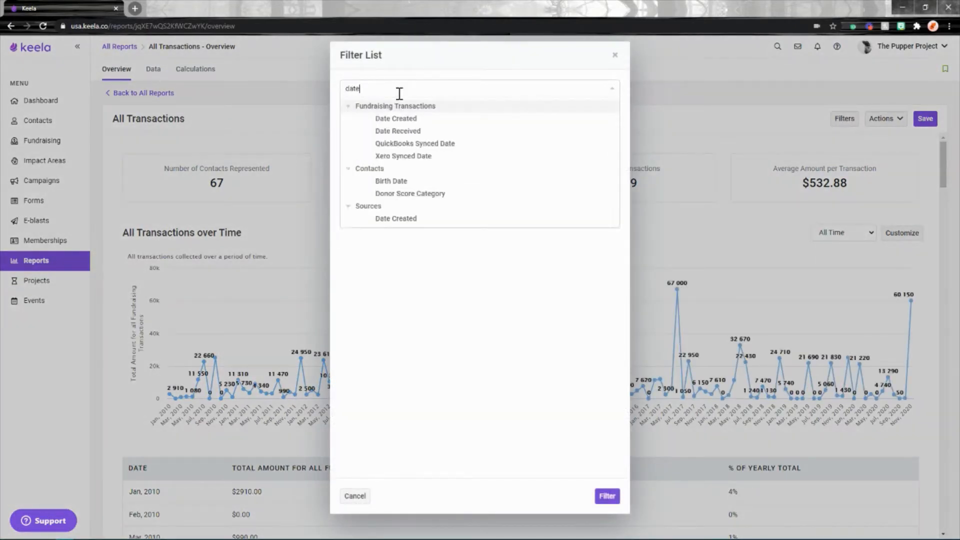
click(407, 132)
click(392, 127)
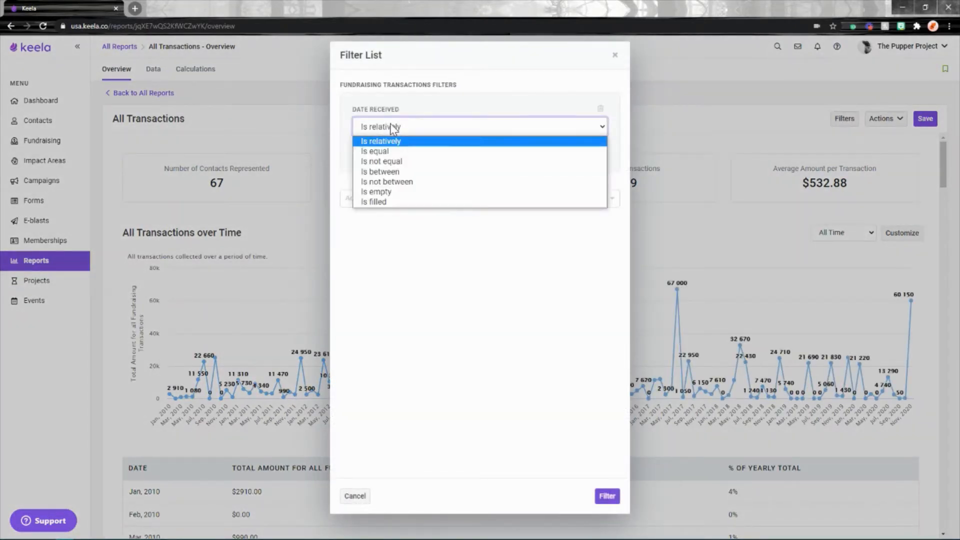
click(392, 137)
click(390, 149)
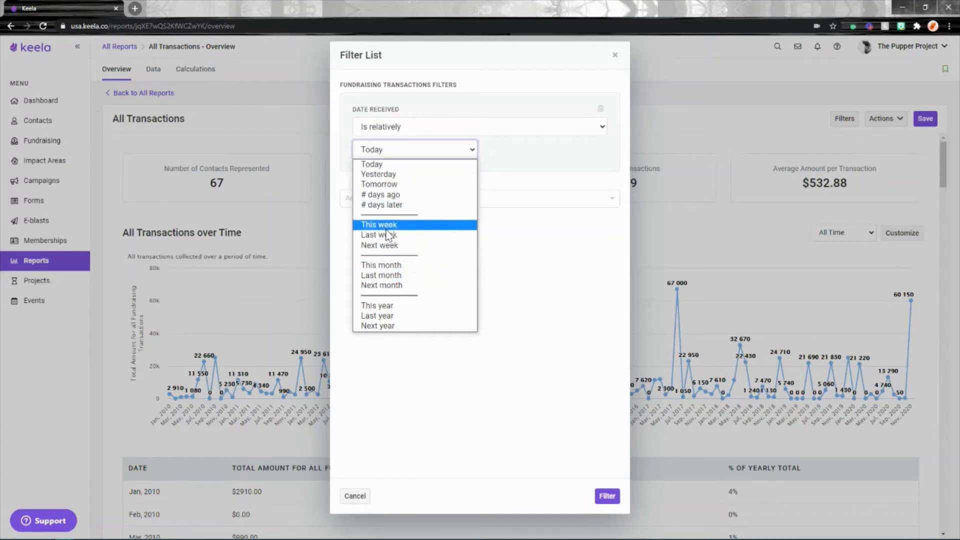
click(390, 275)
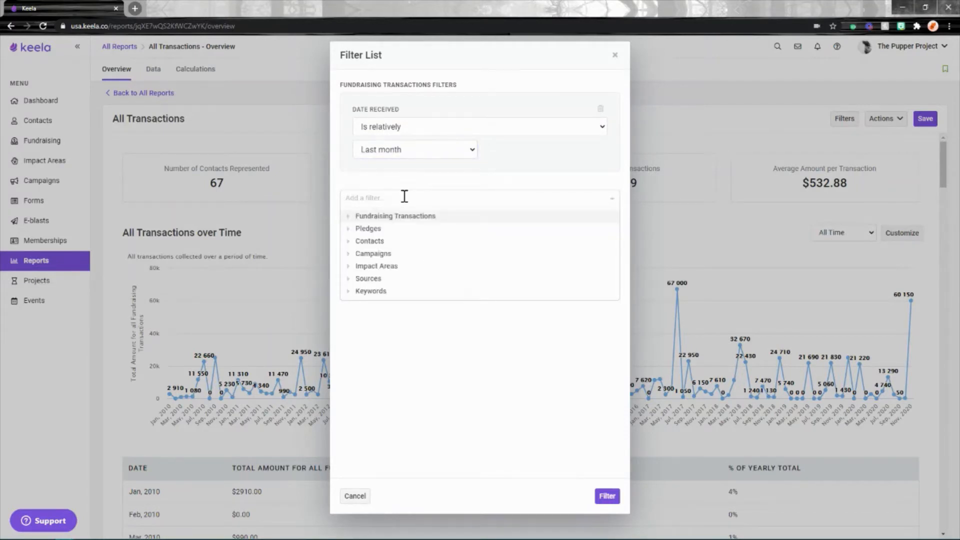
Add a contact Tags filter that contains any of Major Donor and apply the filters
text(tag)
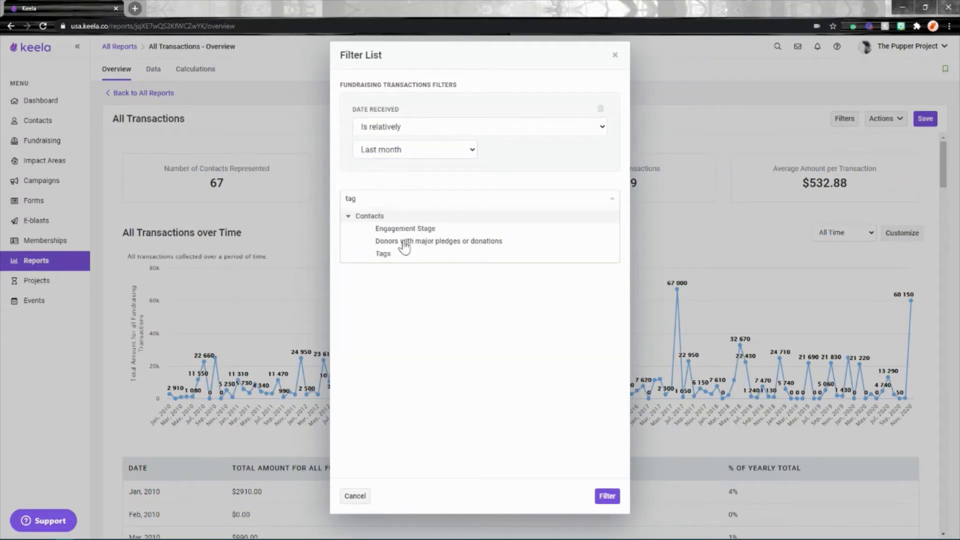
click(397, 254)
click(407, 259)
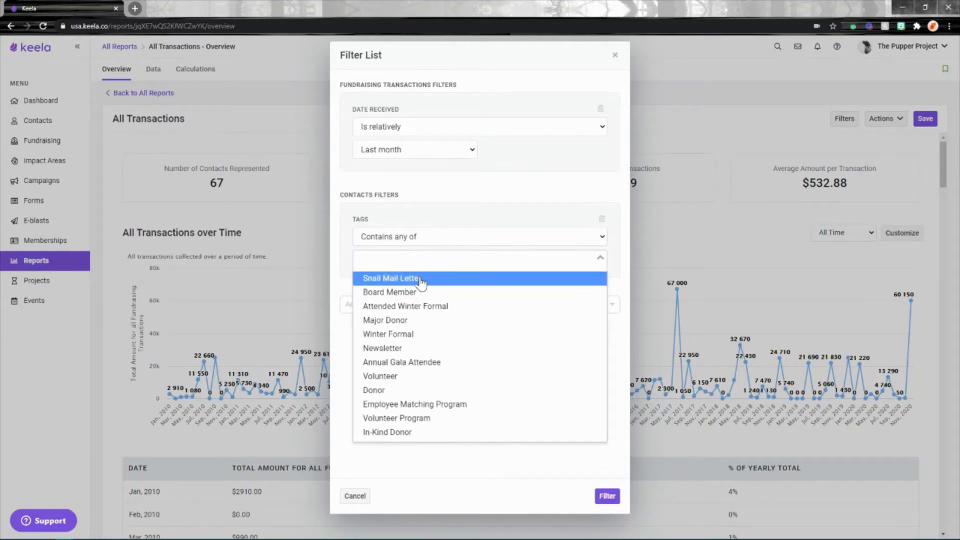
click(394, 321)
click(607, 496)
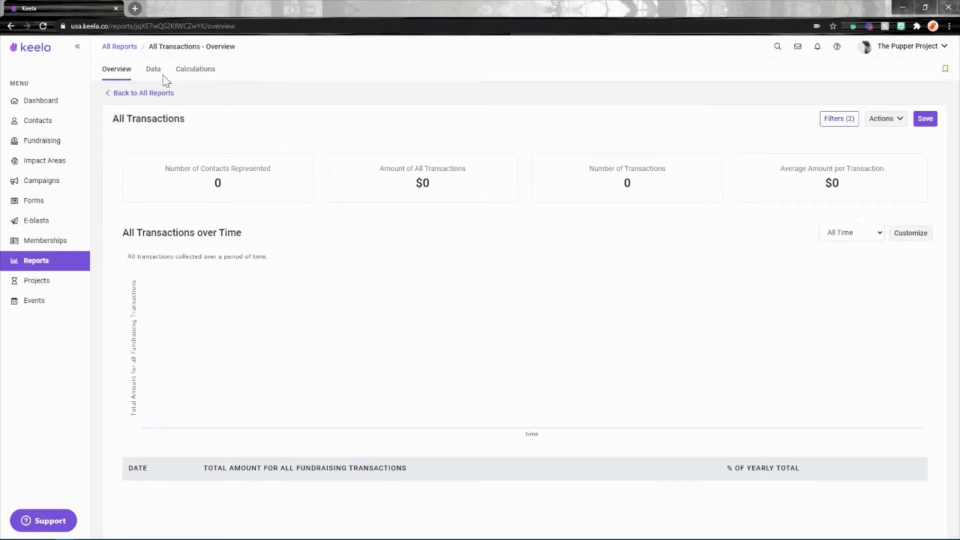
Replace the Major Donor tag in the Tags filter with Donor and reapply the filters
click(847, 123)
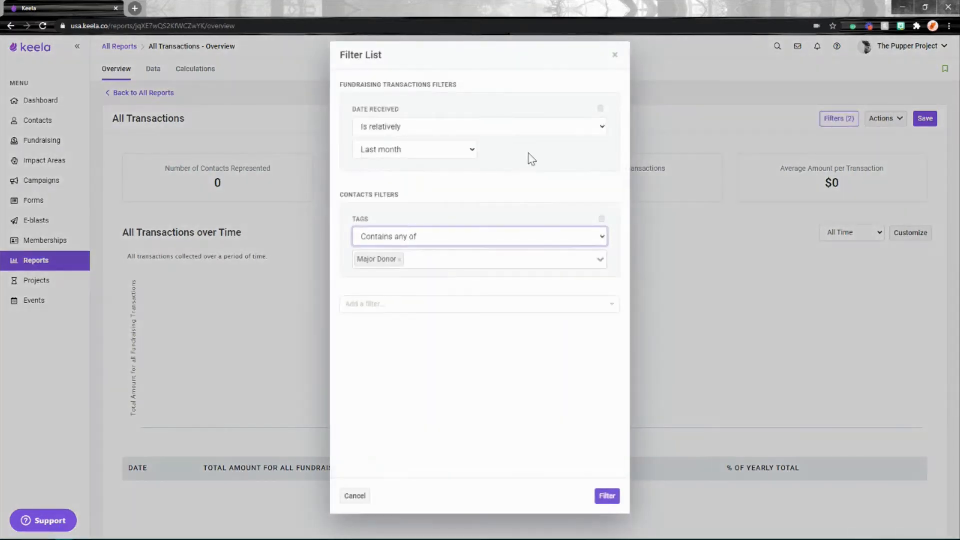
click(400, 259)
click(411, 260)
click(379, 390)
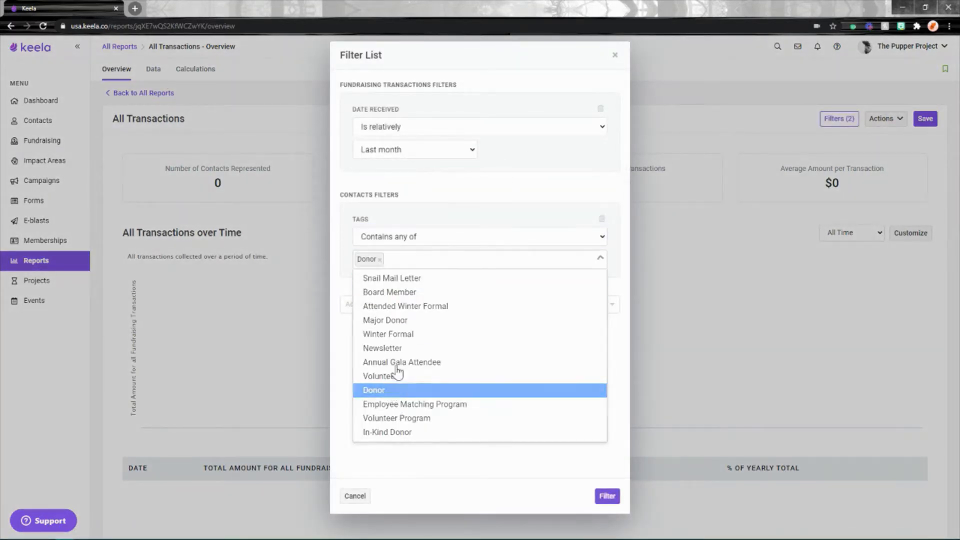
click(607, 496)
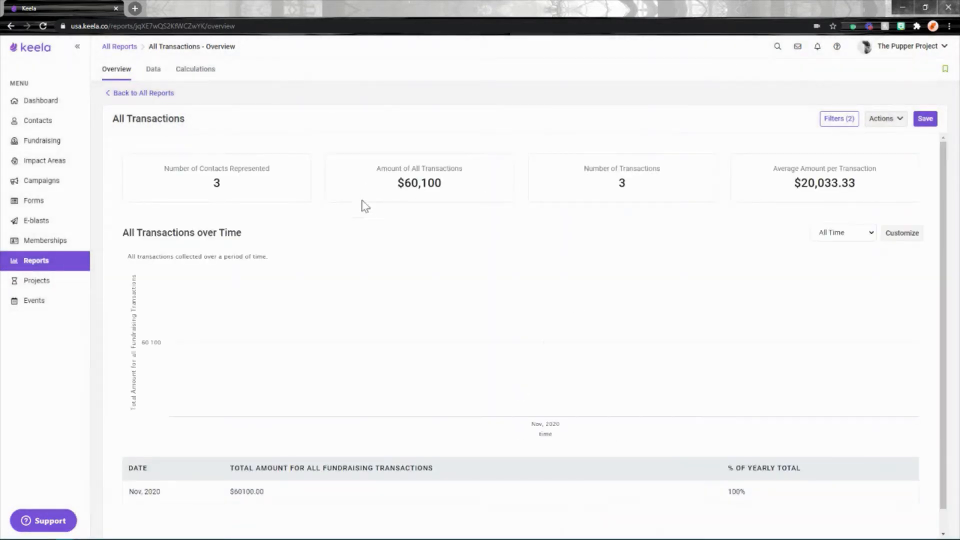
Show the filtered transactions data and save the report as "All Transactions - Last Month + Donor Tag"
double_click(219, 185)
click(159, 73)
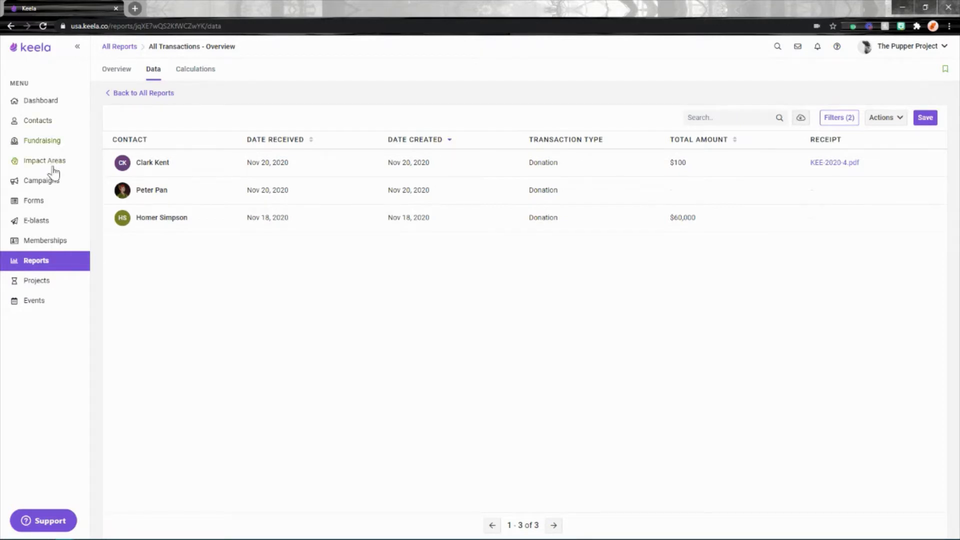
click(925, 117)
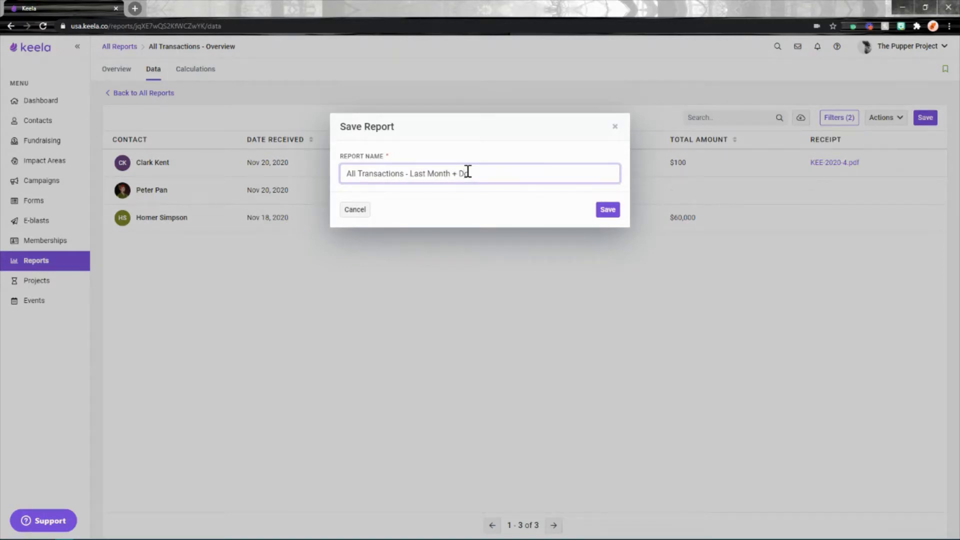
click(607, 210)
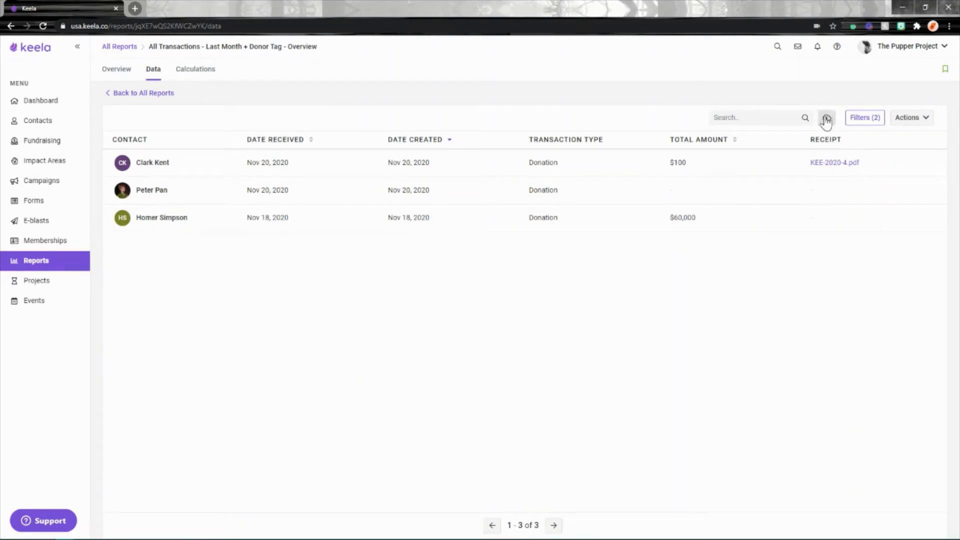
View the full list of transactions in the Fundraising area
click(43, 140)
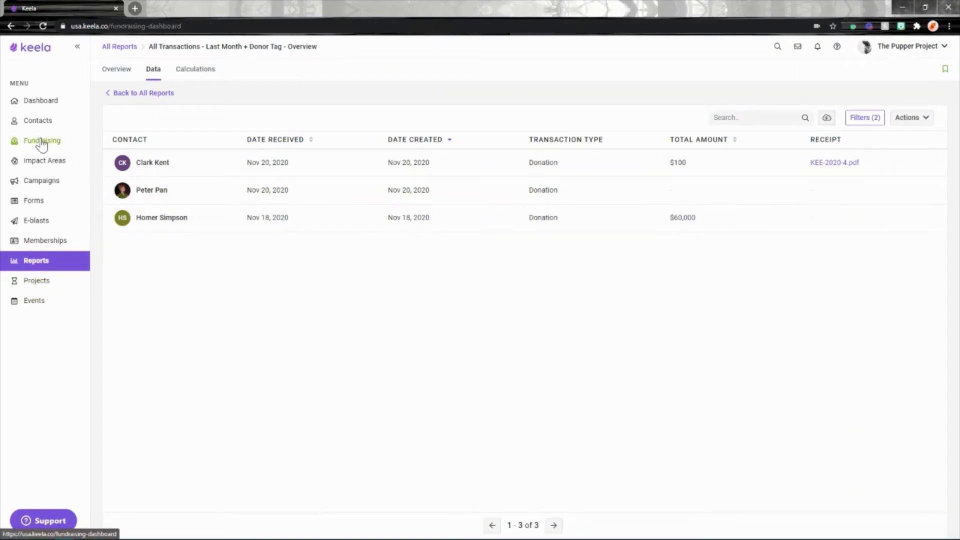
click(167, 72)
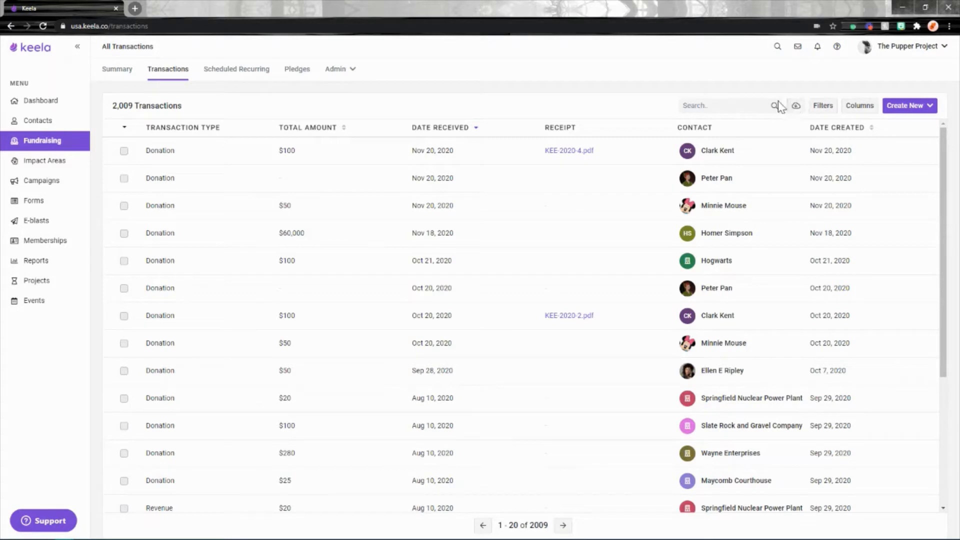
Reopen the saved report "All Transactions - Last Month + Donor Tag" and show its data
click(36, 262)
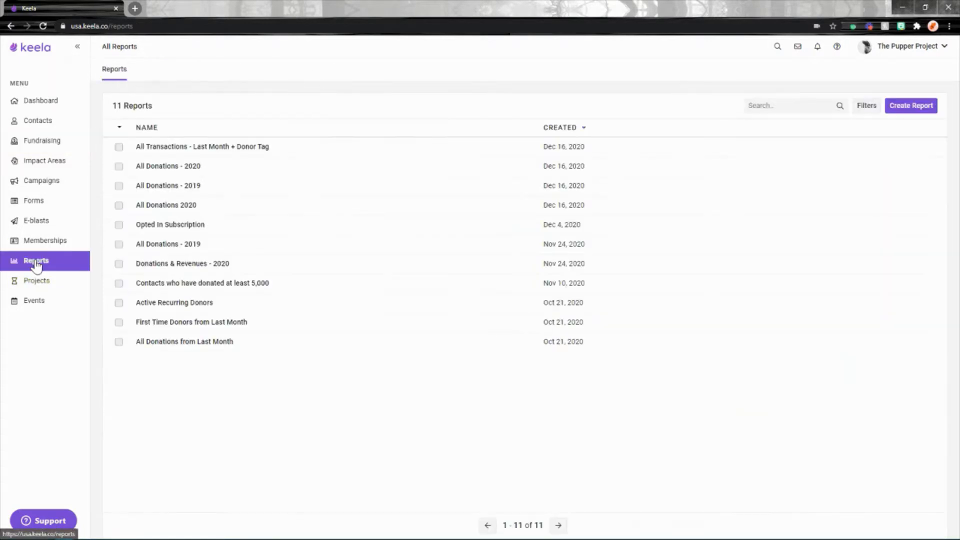
click(186, 148)
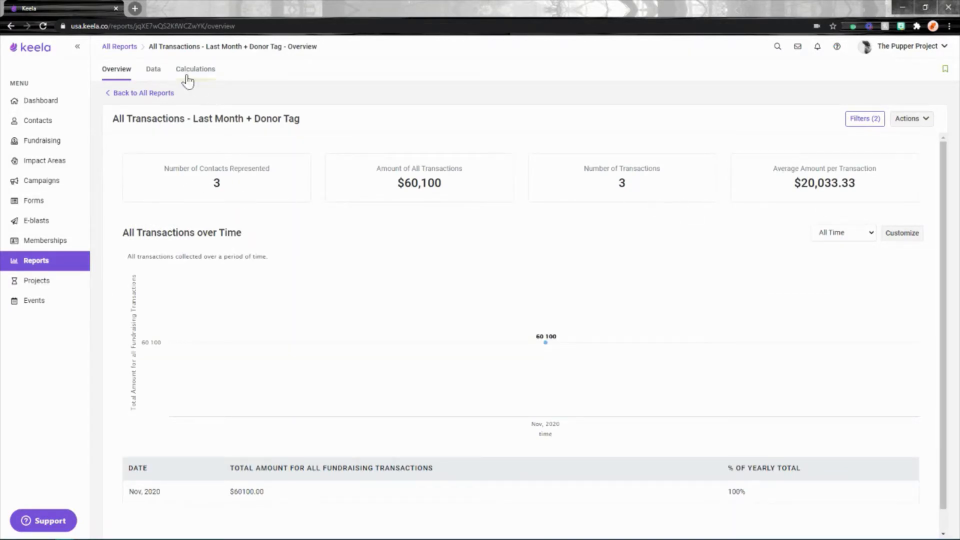
click(153, 70)
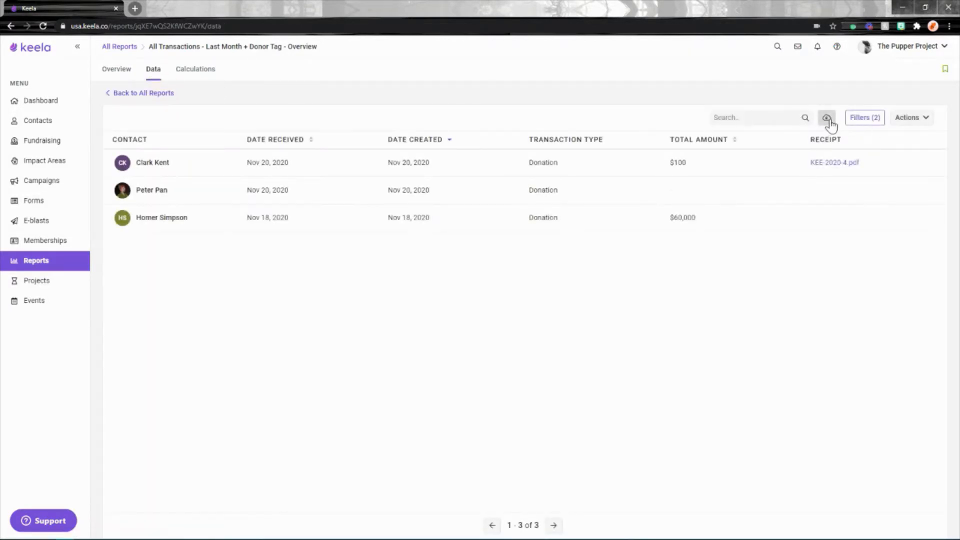
Start exporting the report's transactions with no template, including the Donor, Total Amount and Date Received columns
click(828, 121)
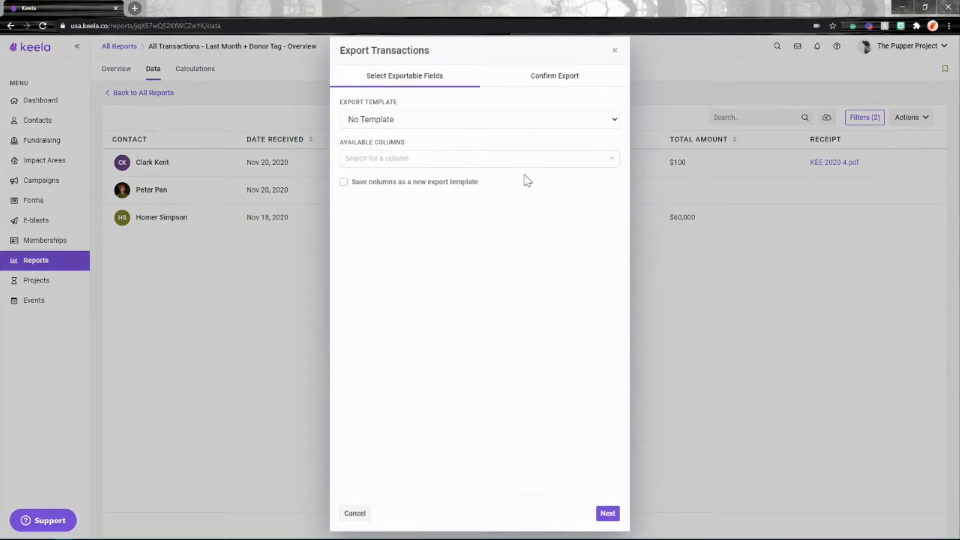
click(417, 124)
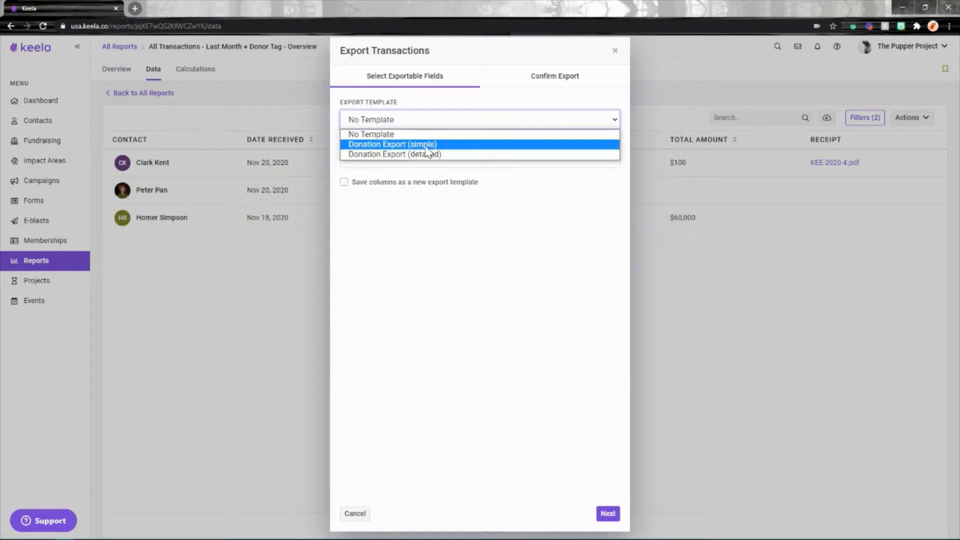
click(487, 224)
click(384, 158)
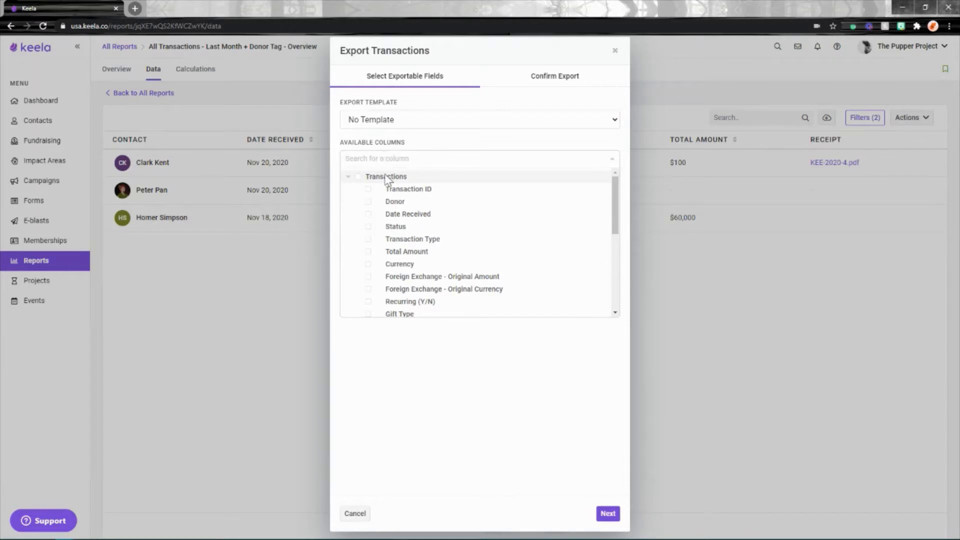
click(391, 206)
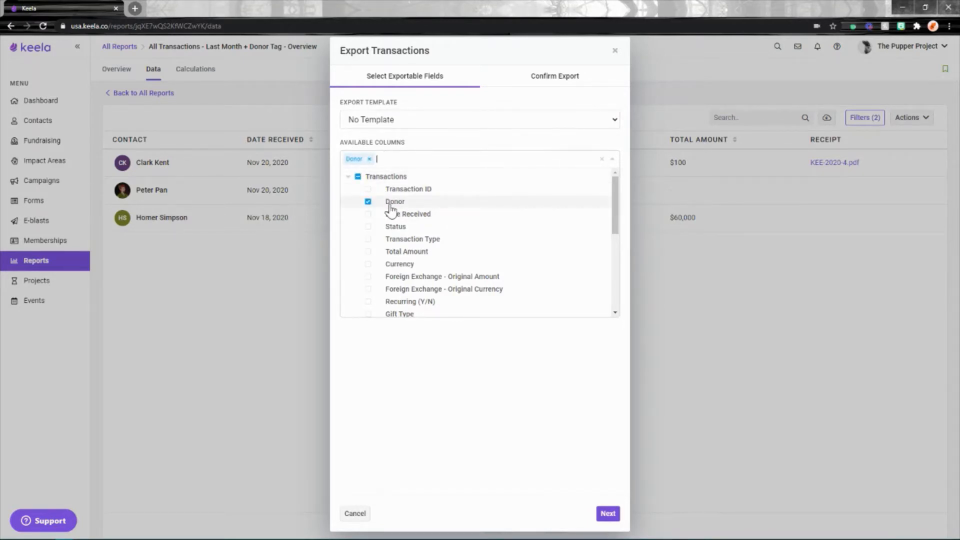
click(395, 253)
click(400, 218)
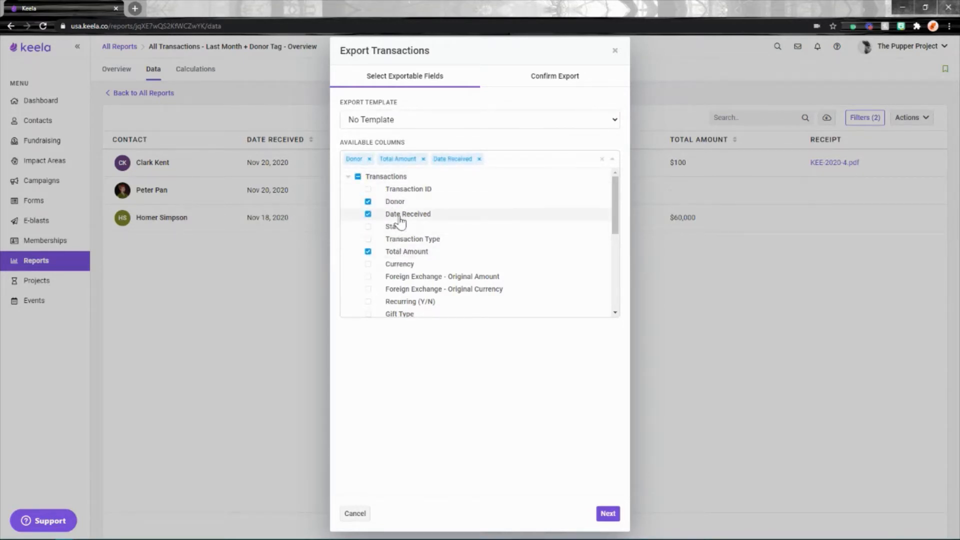
click(470, 420)
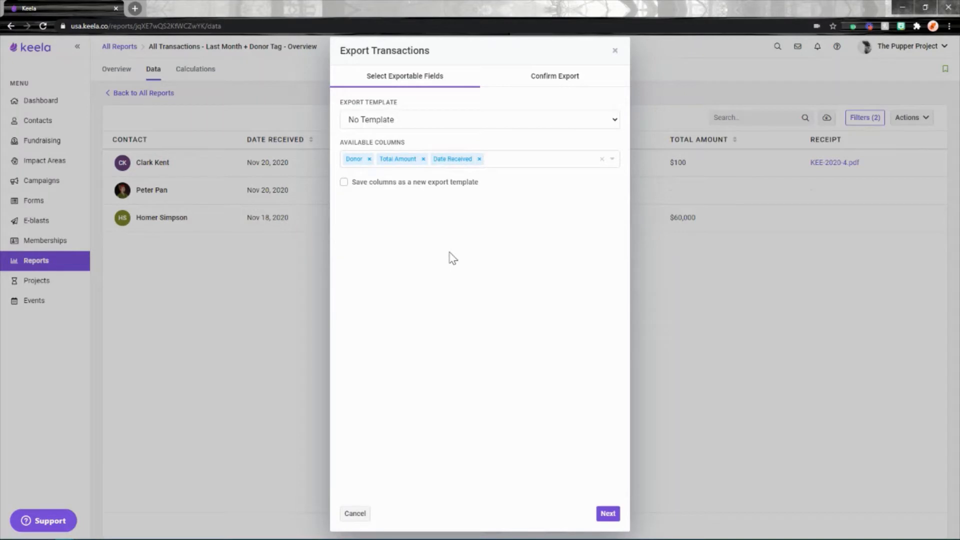
Run the transactions export without saving its columns as a new export template, and check the notifications for the download
click(354, 184)
click(399, 222)
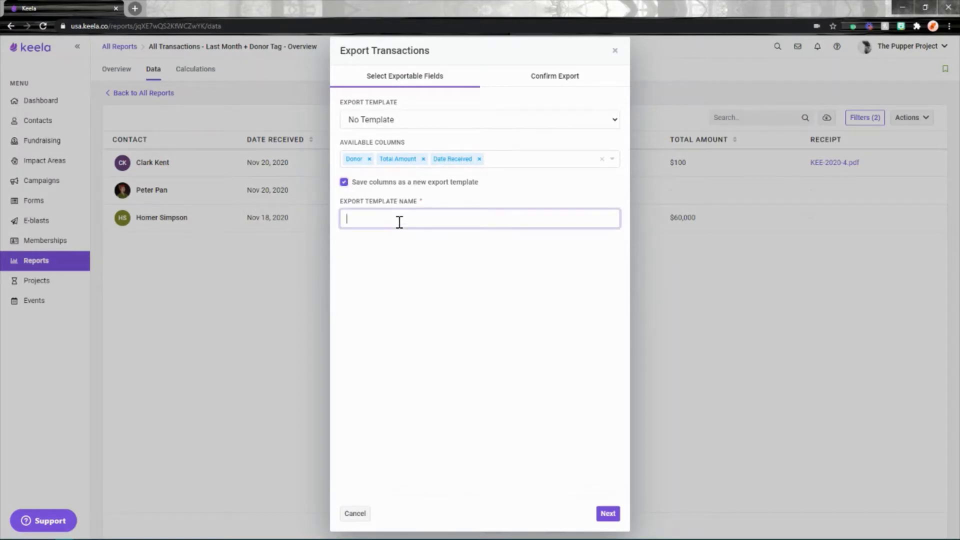
click(343, 183)
click(609, 513)
click(608, 513)
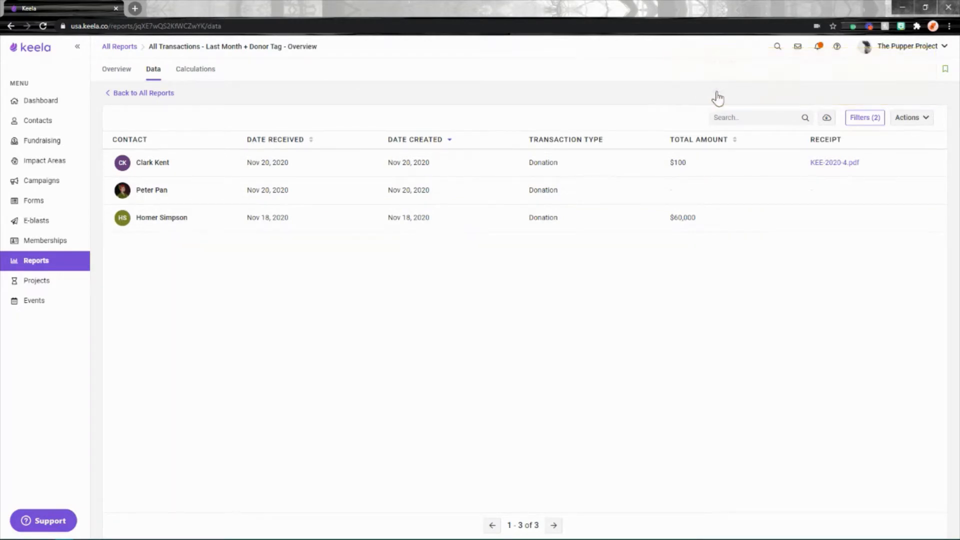
click(820, 48)
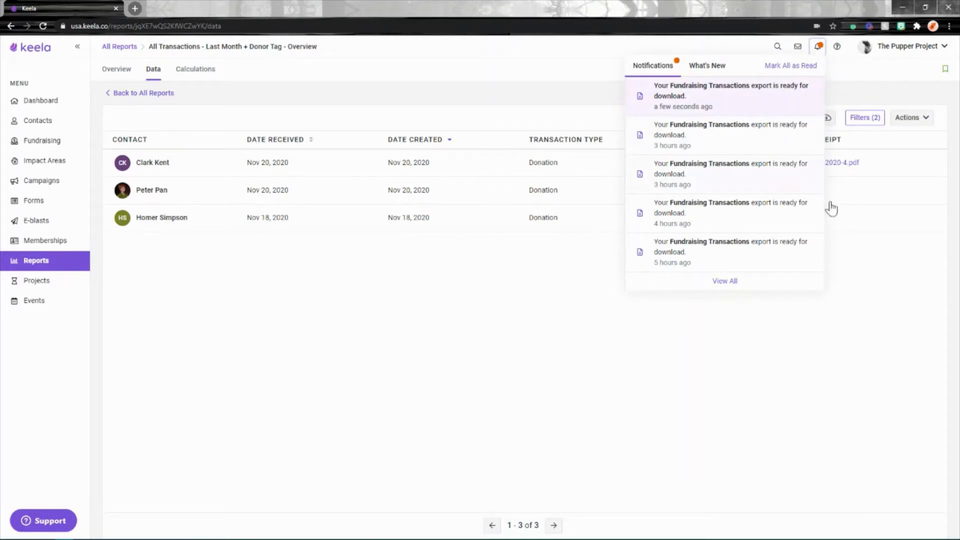
click(805, 381)
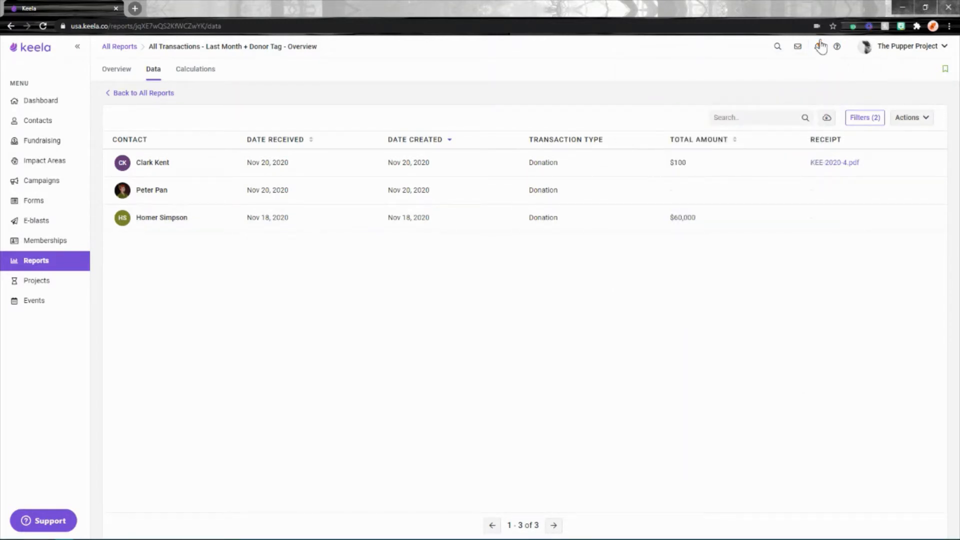
Open the saved report "All Donations - 2020" and show its data
click(46, 266)
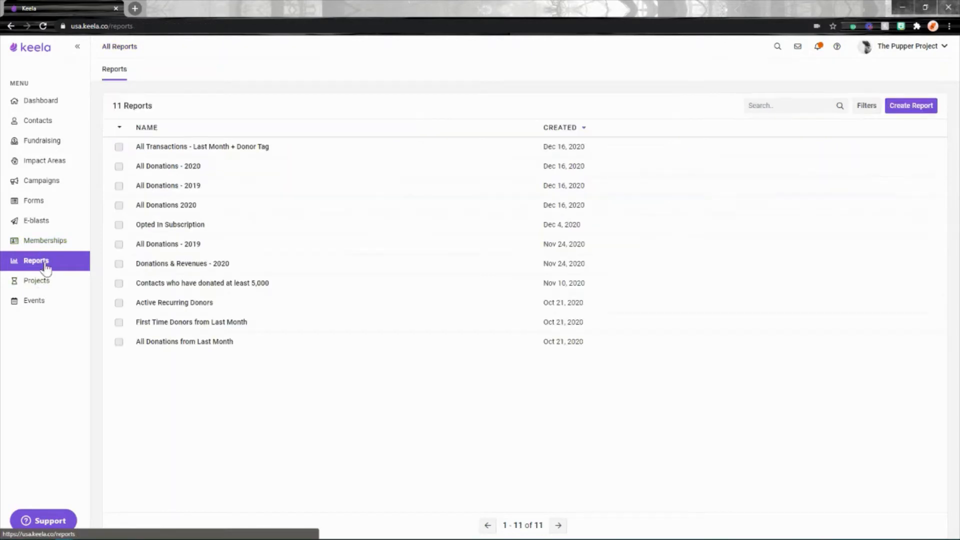
click(193, 188)
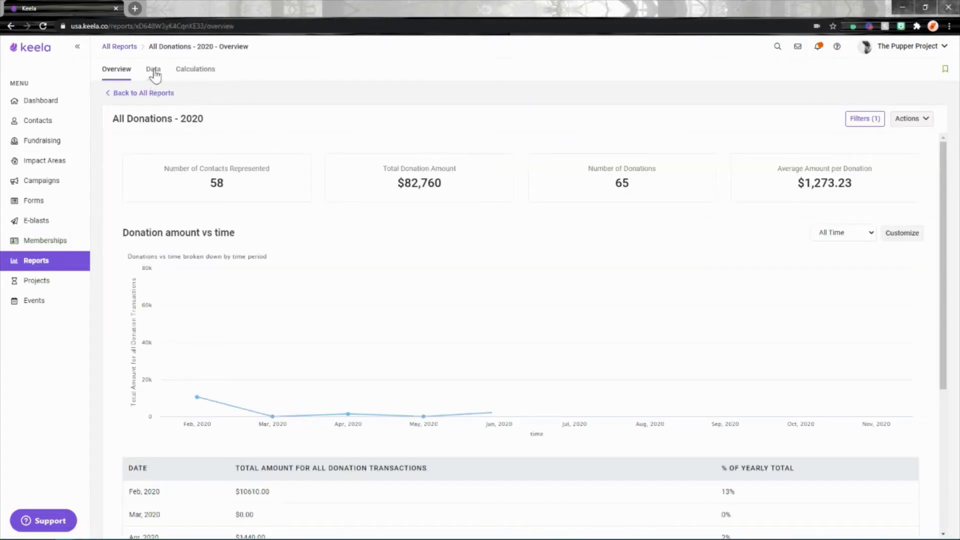
click(153, 70)
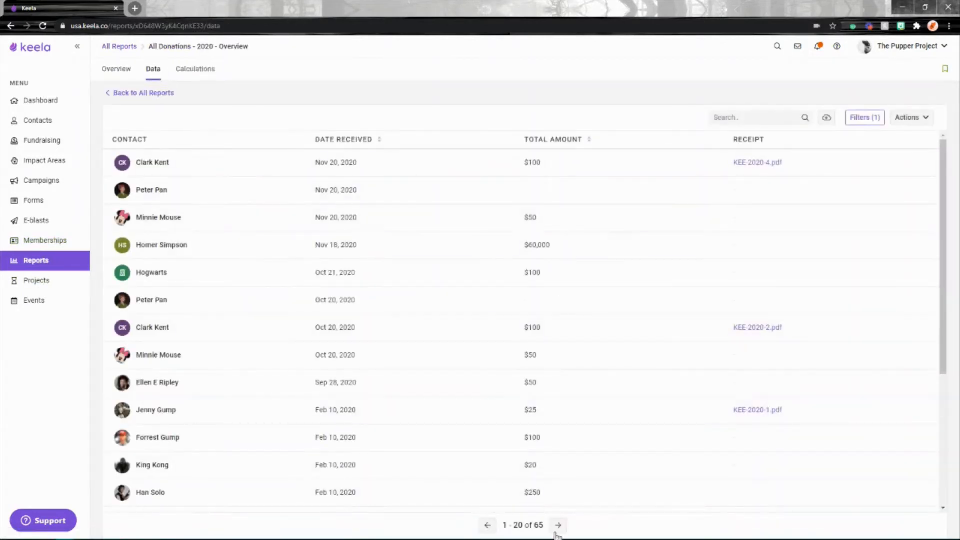
double_click(538, 525)
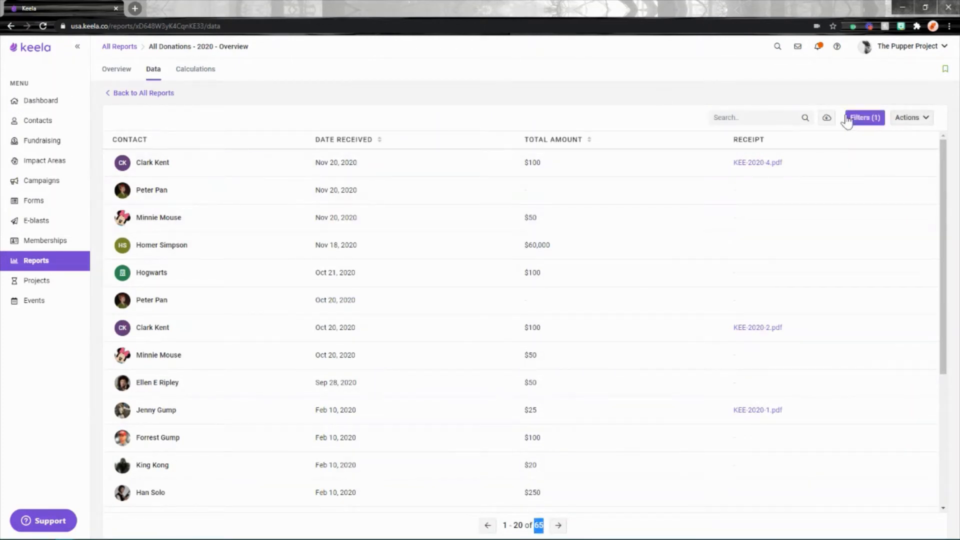
Export the report's donations with the Donation Export (detailed) template under the file name "Donations 2020", and check the notifications for the download
click(826, 117)
click(408, 121)
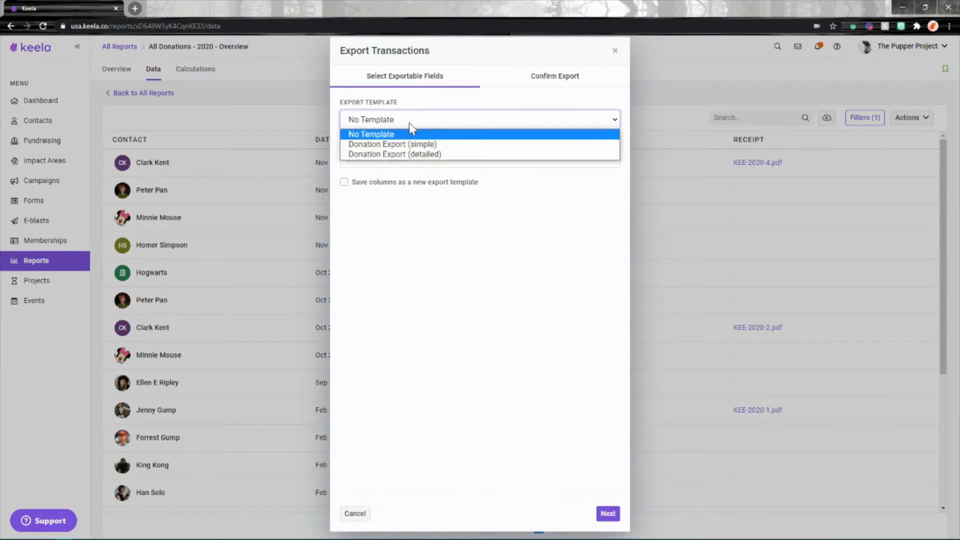
click(383, 155)
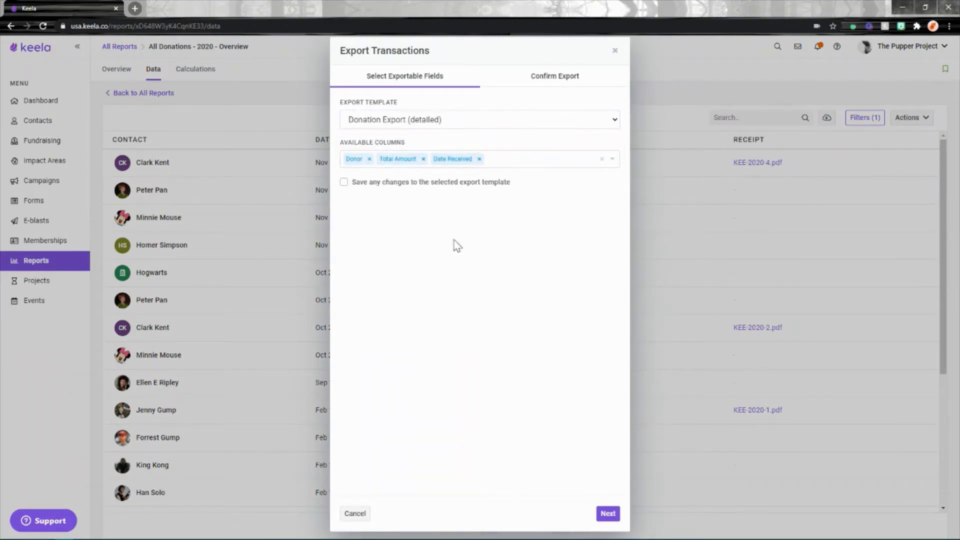
click(608, 513)
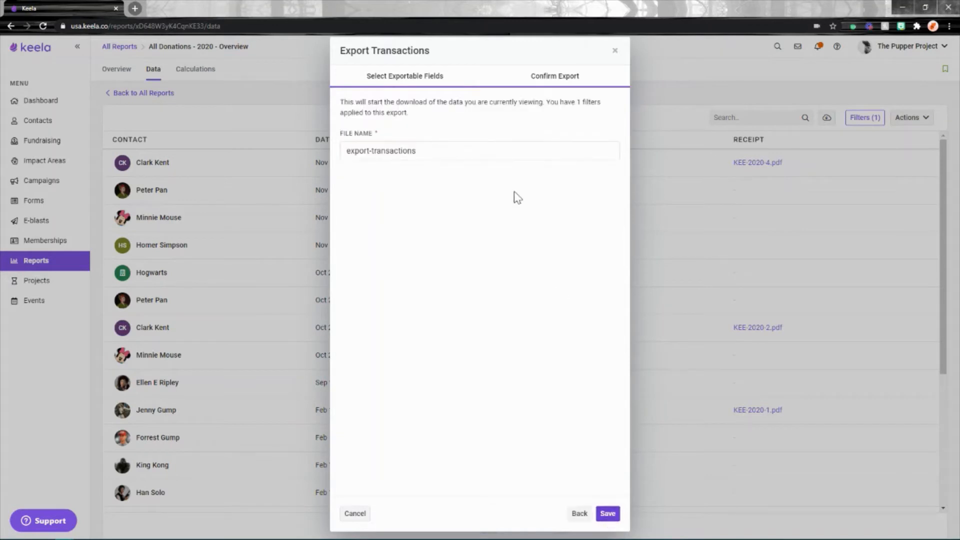
drag(409, 148, 307, 130)
text(Donations 2020)
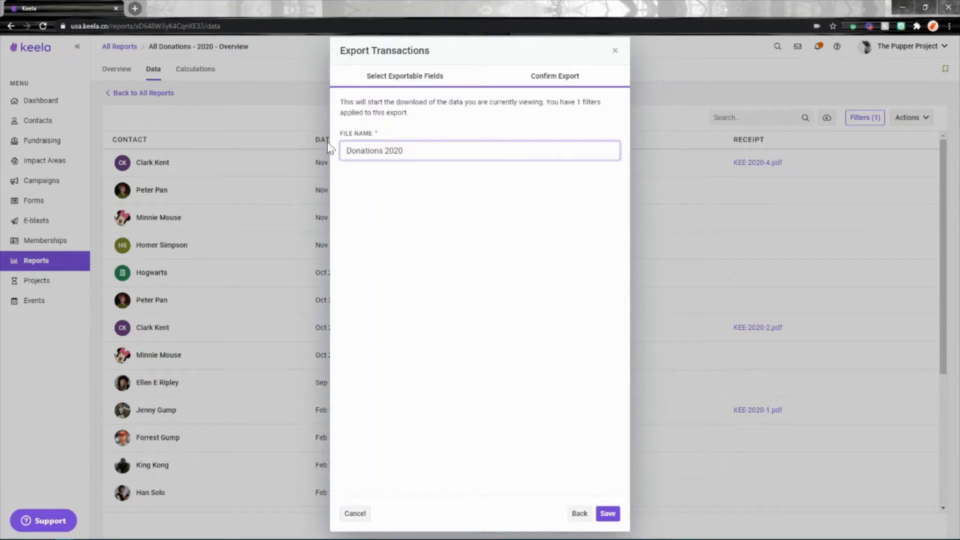
click(608, 513)
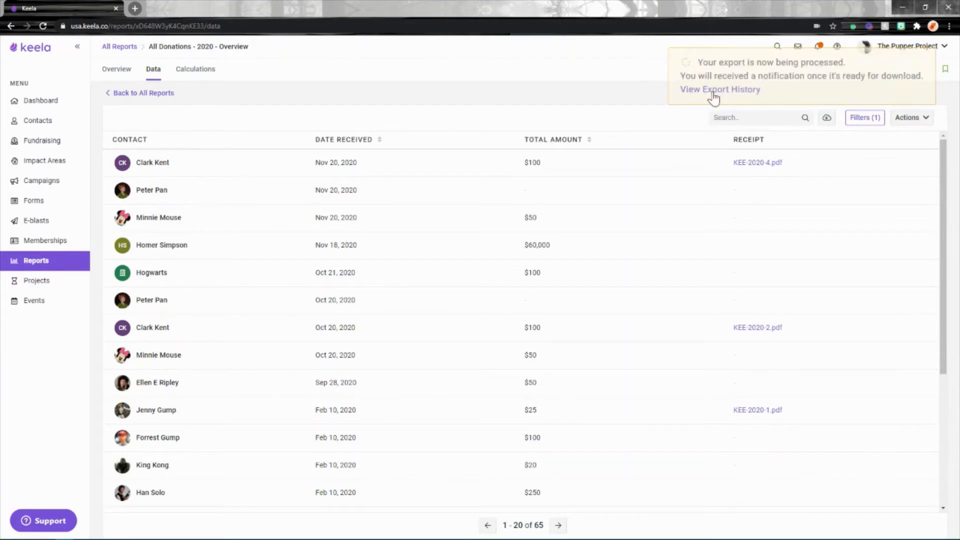
click(819, 48)
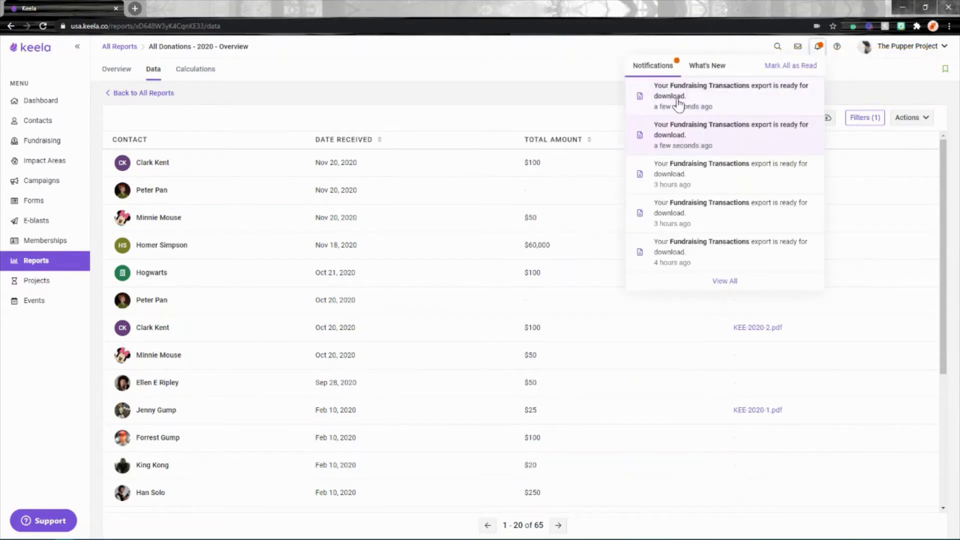
click(532, 85)
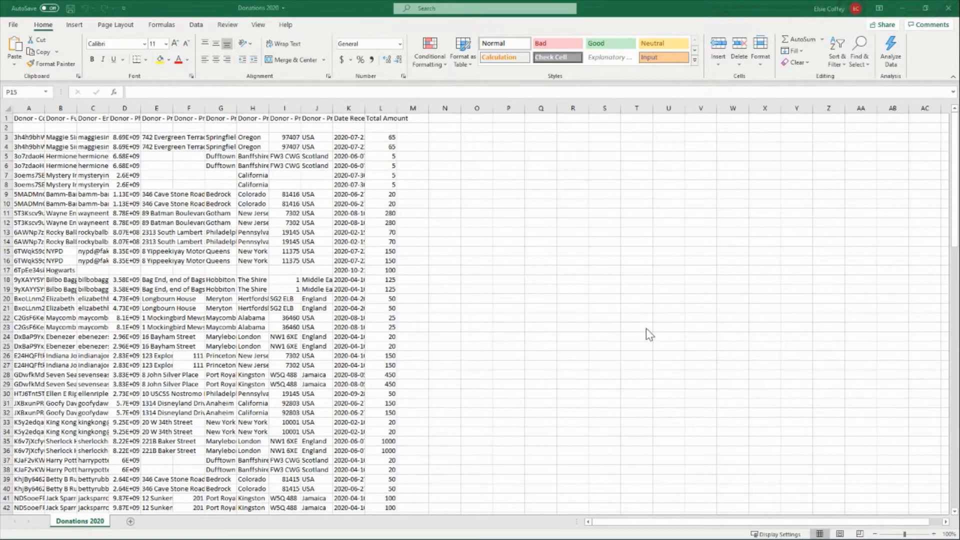
Switch to the exported Donations 2020 sheet in Excel and widen the donor contact and address columns to fit their contents
click(594, 169)
drag(44, 108, 646, 108)
drag(709, 108, 818, 109)
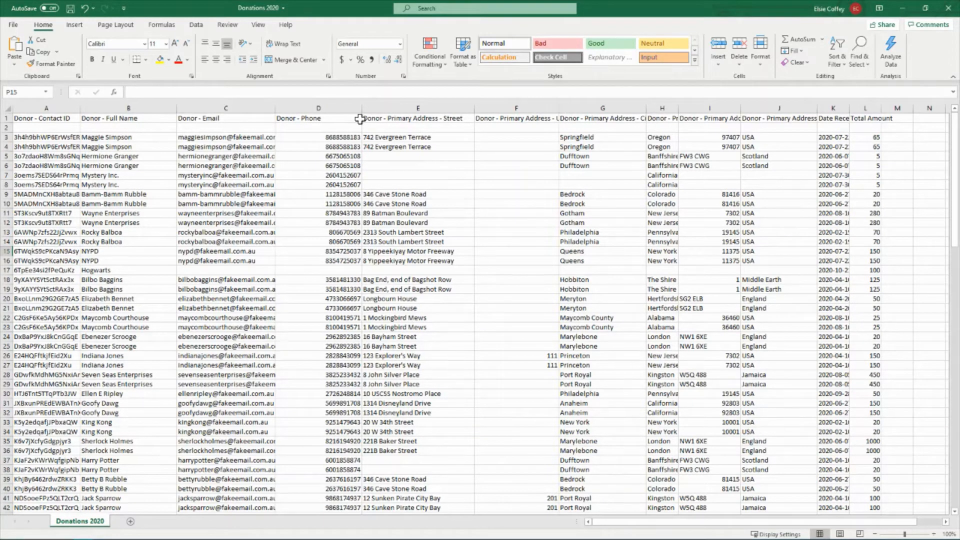
click(107, 102)
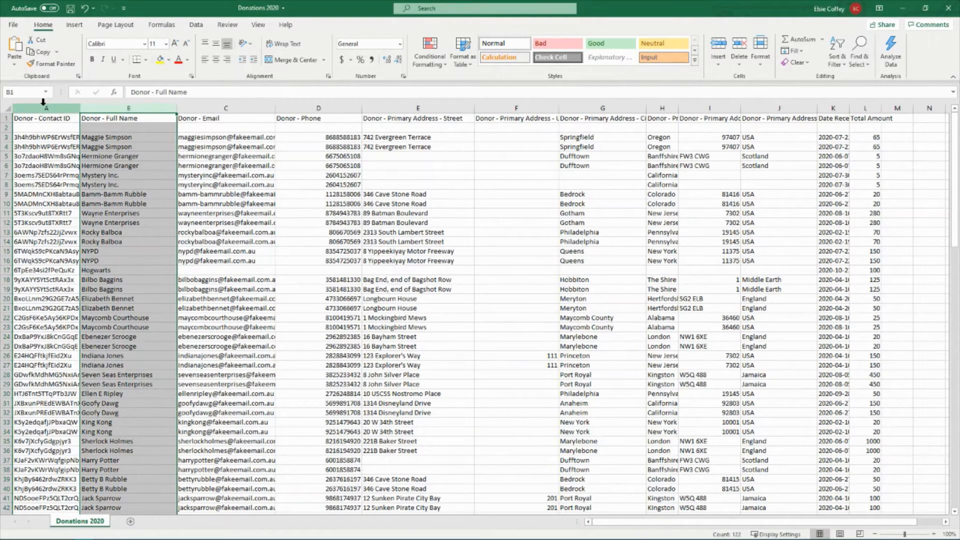
mouse_move(44, 107)
mouse_down()
mouse_move(781, 111)
mouse_move(46, 108)
mouse_up()
click(225, 156)
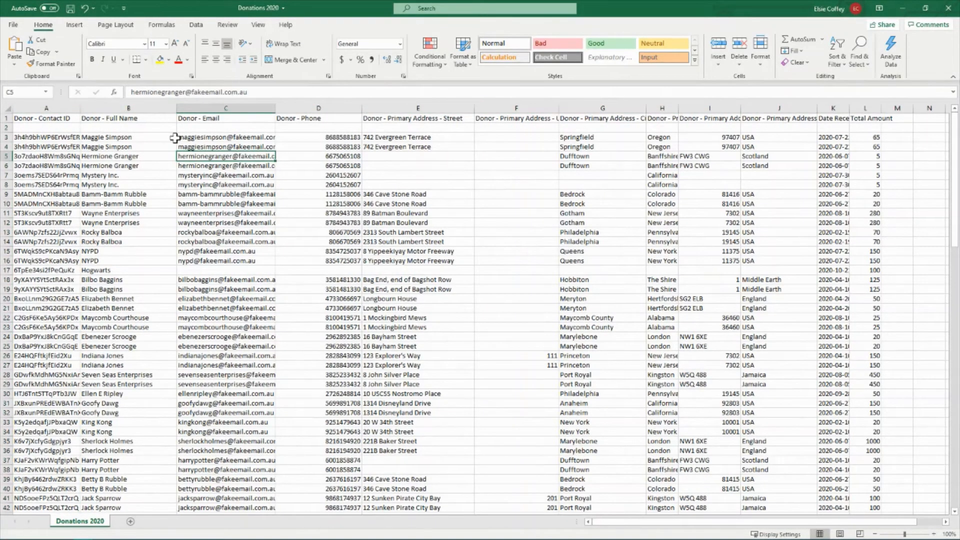
Delete the blank row 2 beneath the column headers
click(7, 127)
right_click(7, 127)
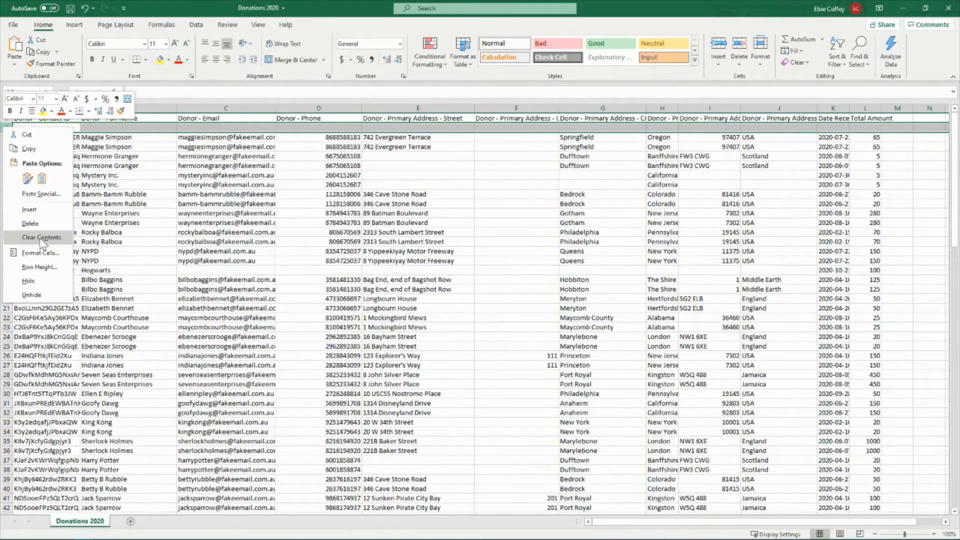
click(30, 223)
click(128, 175)
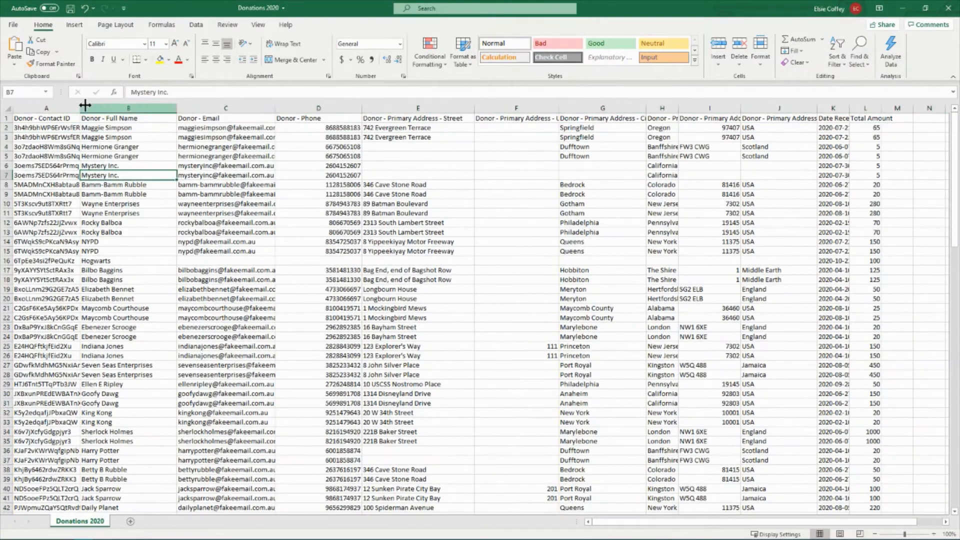
Delete the Donor - Contact ID and Donor - Email columns from the sheet
right_click(56, 104)
click(88, 211)
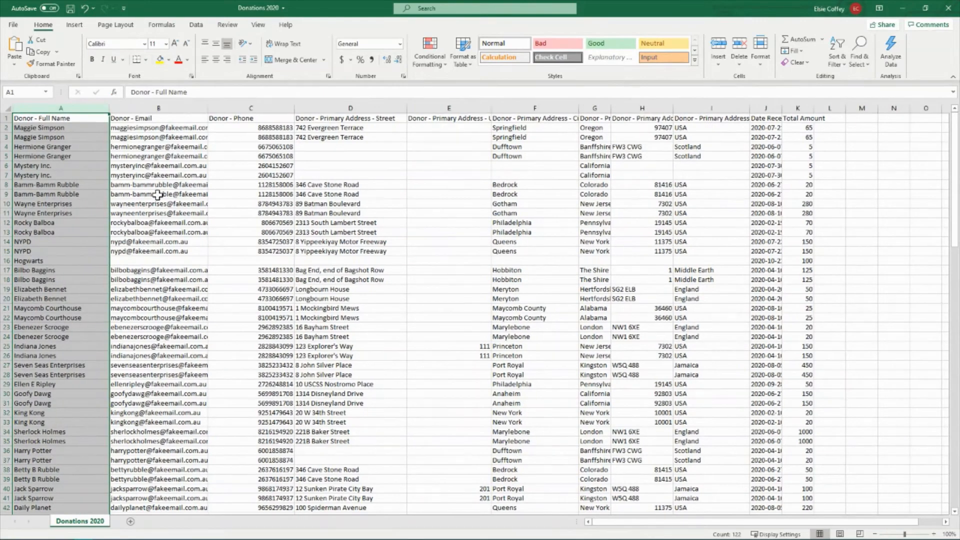
click(158, 106)
right_click(158, 106)
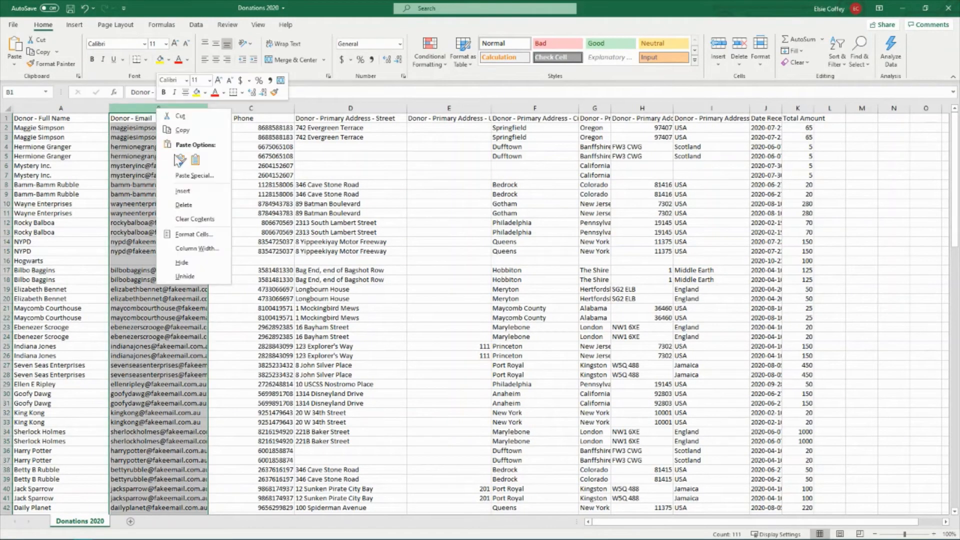
click(184, 205)
click(229, 183)
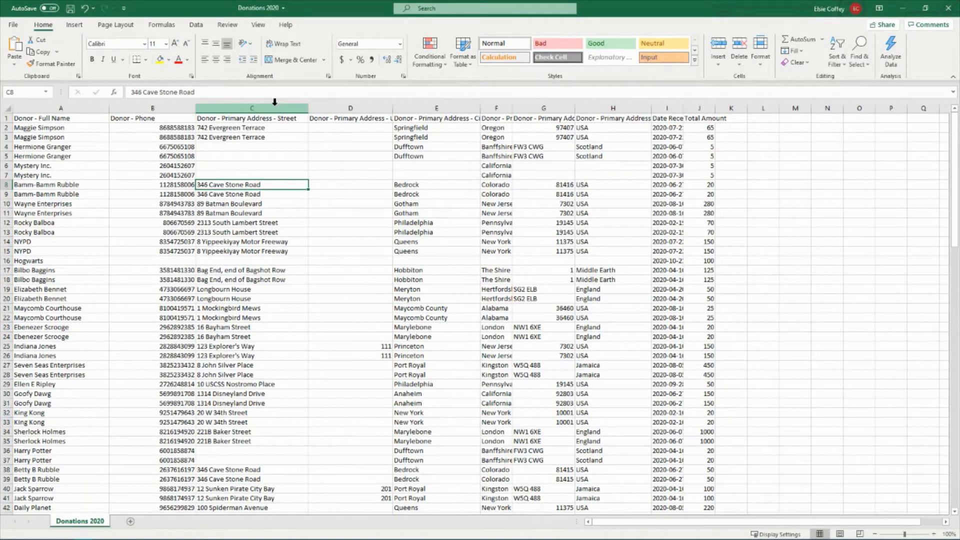
Narrow primary address columns C, D and E, including the street and city columns
drag(274, 102, 640, 107)
click(476, 186)
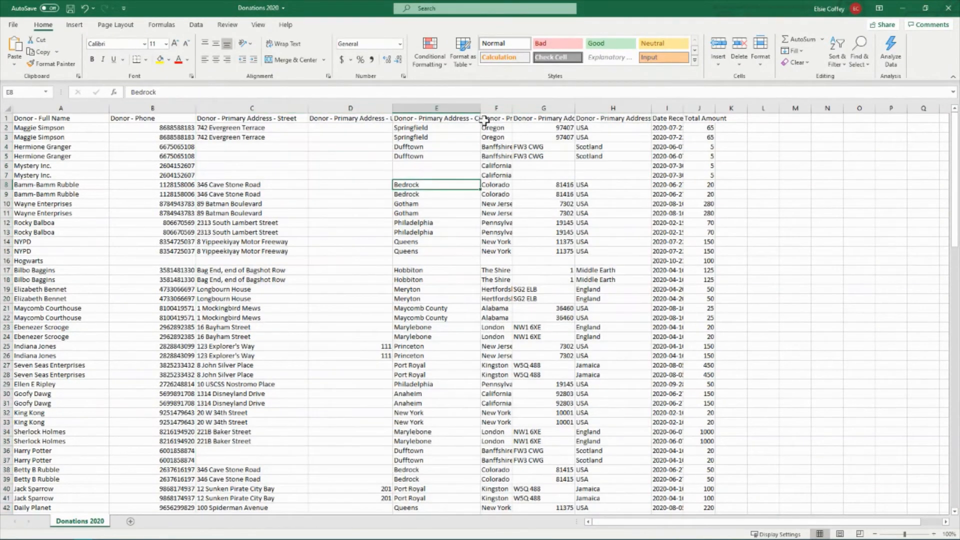
drag(393, 107, 354, 108)
drag(443, 107, 398, 108)
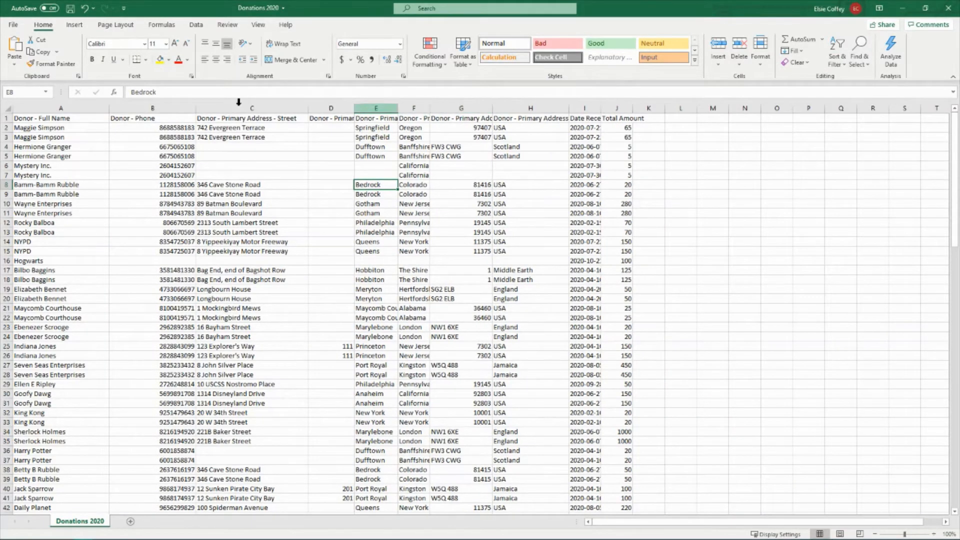
drag(308, 107, 250, 107)
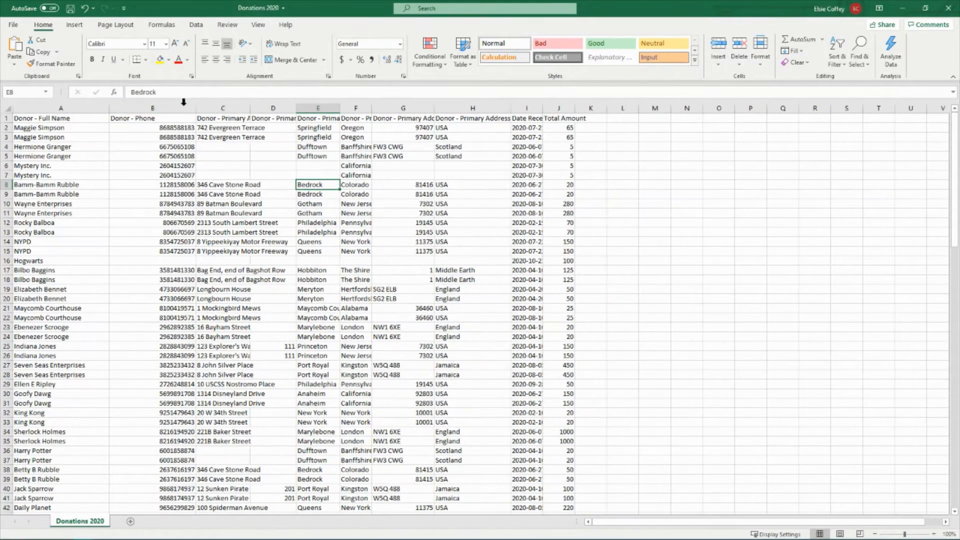
Sort the donations from A to Z by Donor - Full Name, expanding the selection to include the adjacent data
click(55, 108)
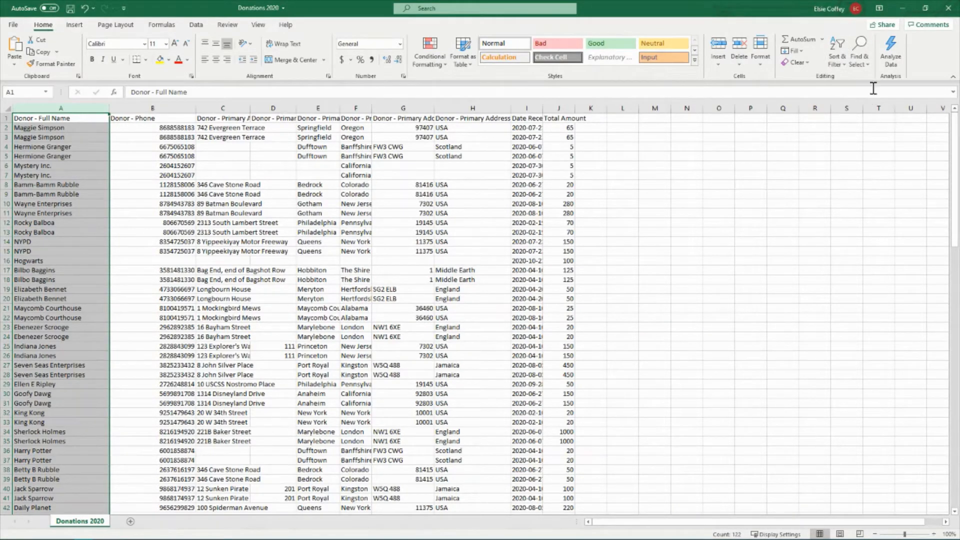
click(838, 59)
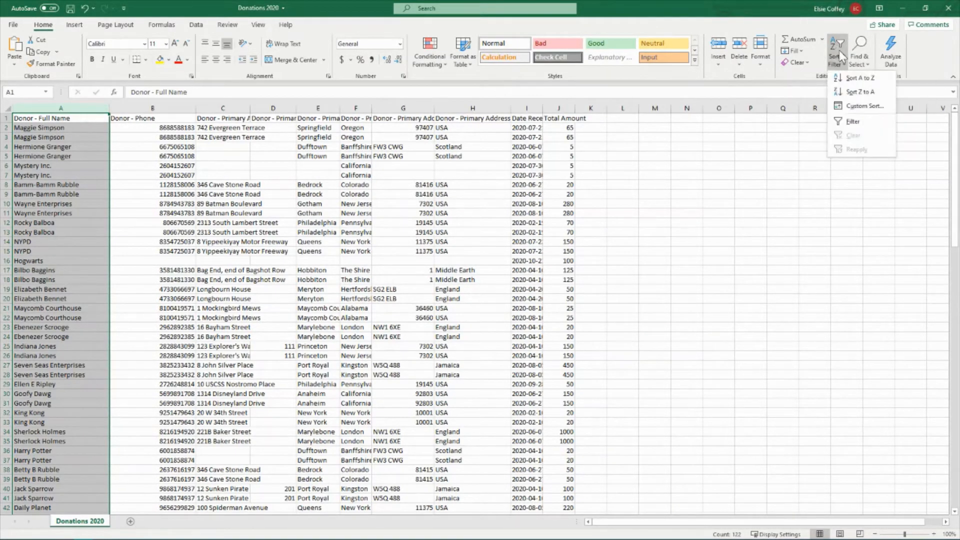
click(870, 82)
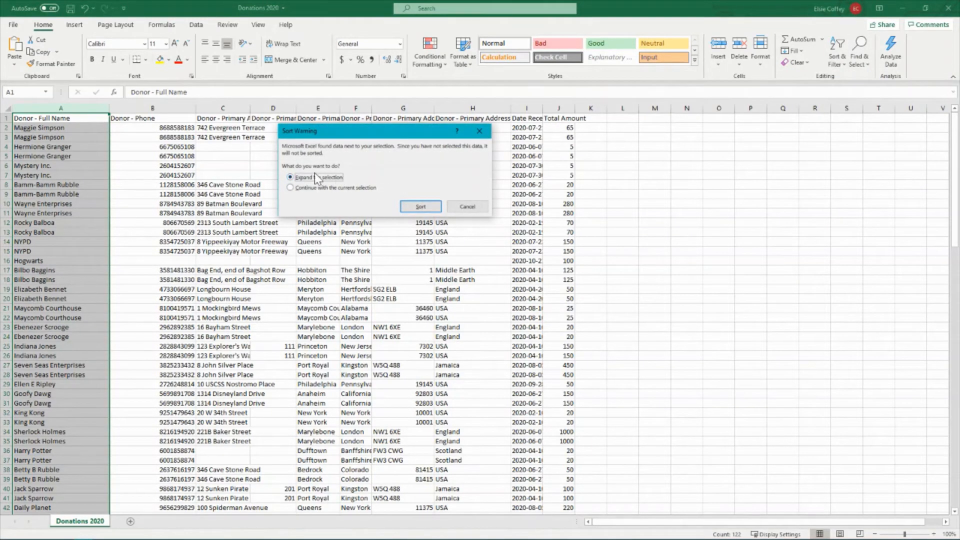
click(426, 211)
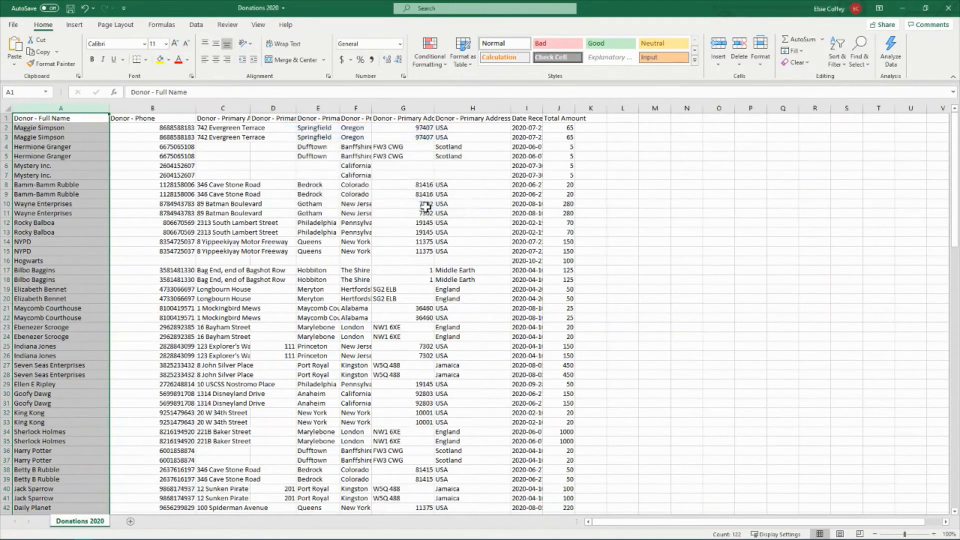
click(677, 250)
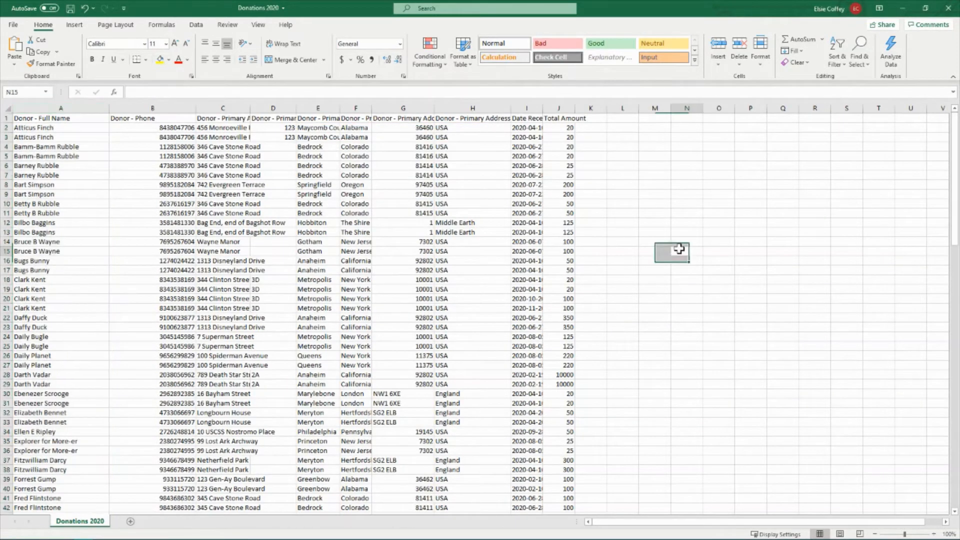
Examine the Donor - Full Name column for donors listed on more than one row
click(64, 129)
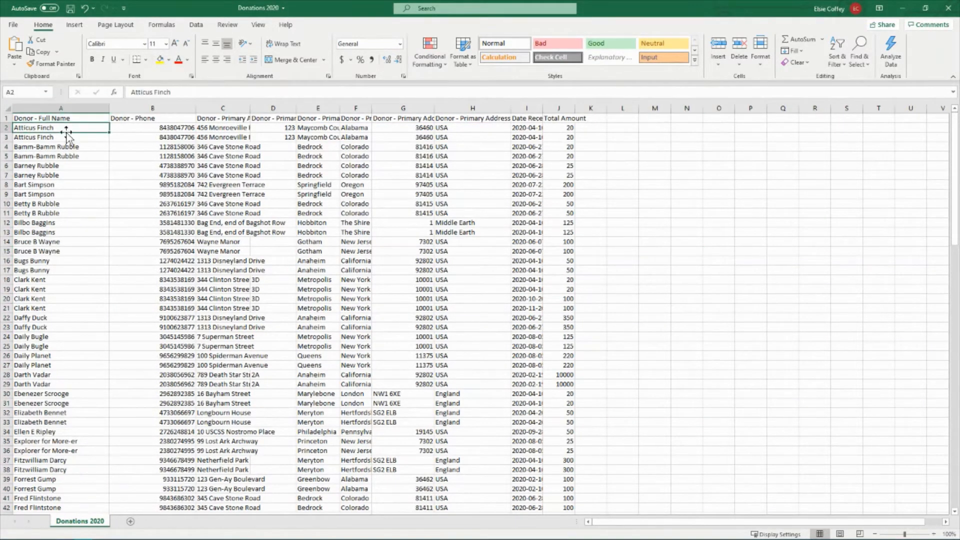
click(52, 138)
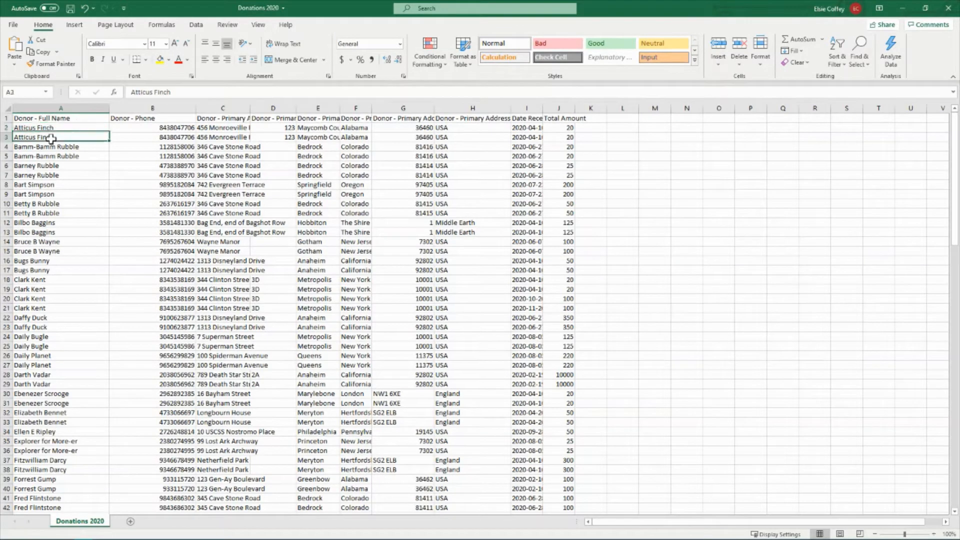
click(54, 149)
click(55, 166)
click(55, 176)
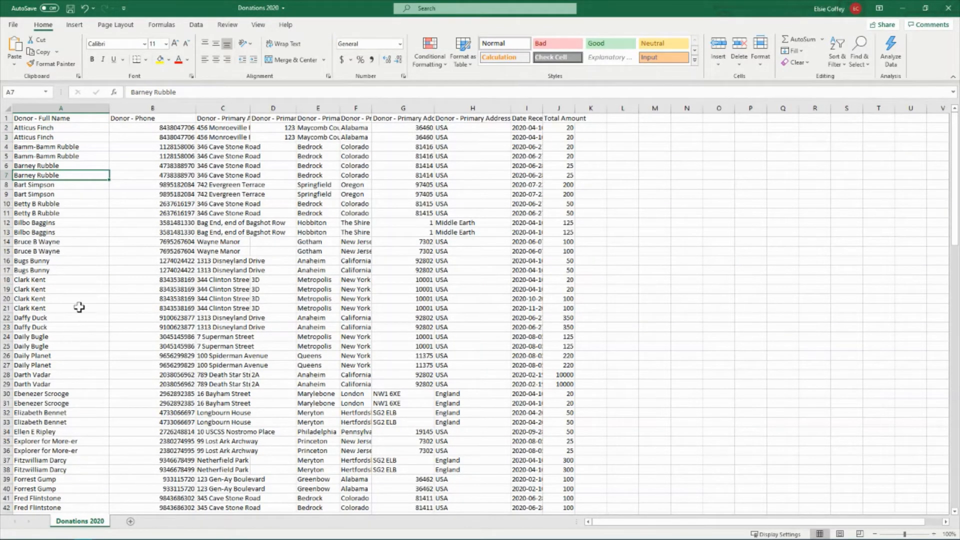
click(36, 280)
drag(36, 280, 36, 308)
click(750, 222)
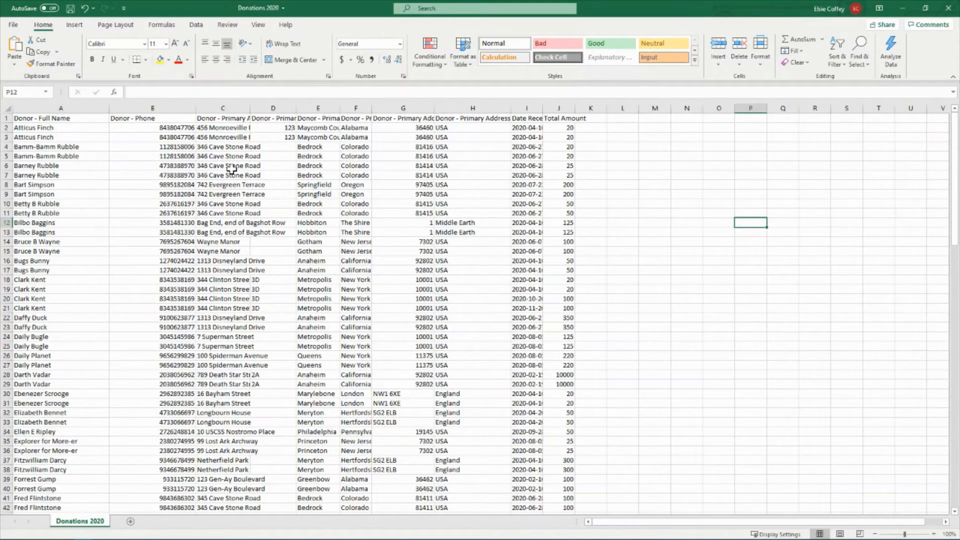
Widen the Date Received and Total Amount columns and the empty column K
drag(544, 108, 668, 159)
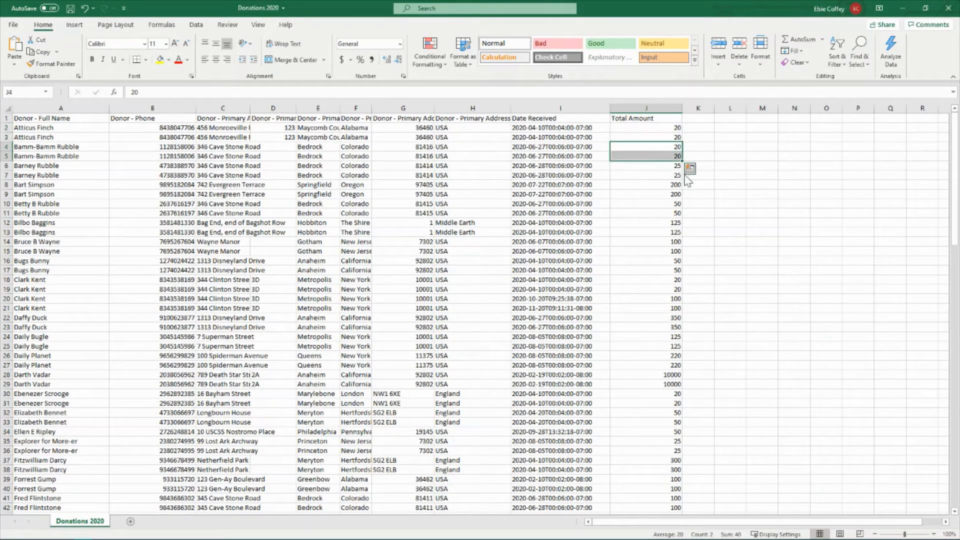
click(732, 146)
drag(714, 107, 790, 107)
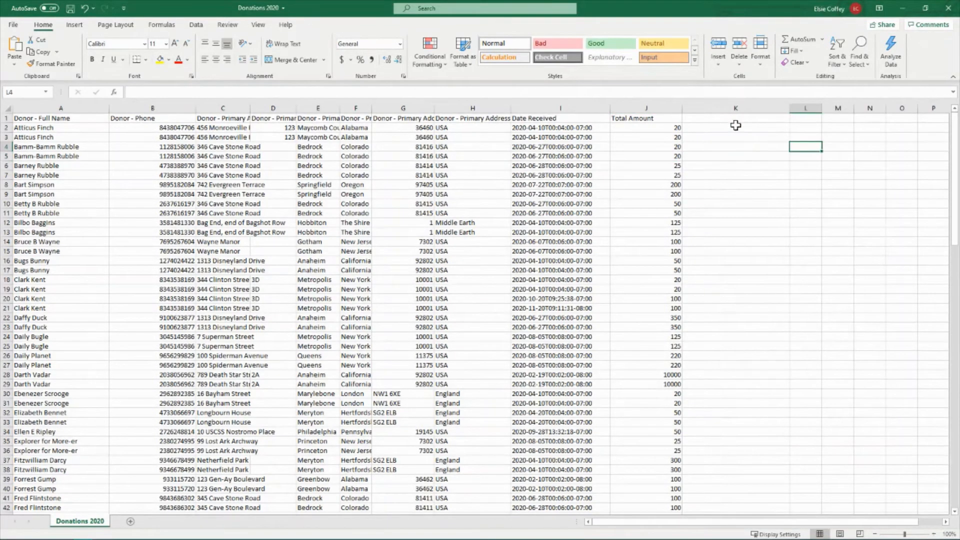
Add the header "Total Donations 2020" in cell K1, beside Total Amount
click(738, 115)
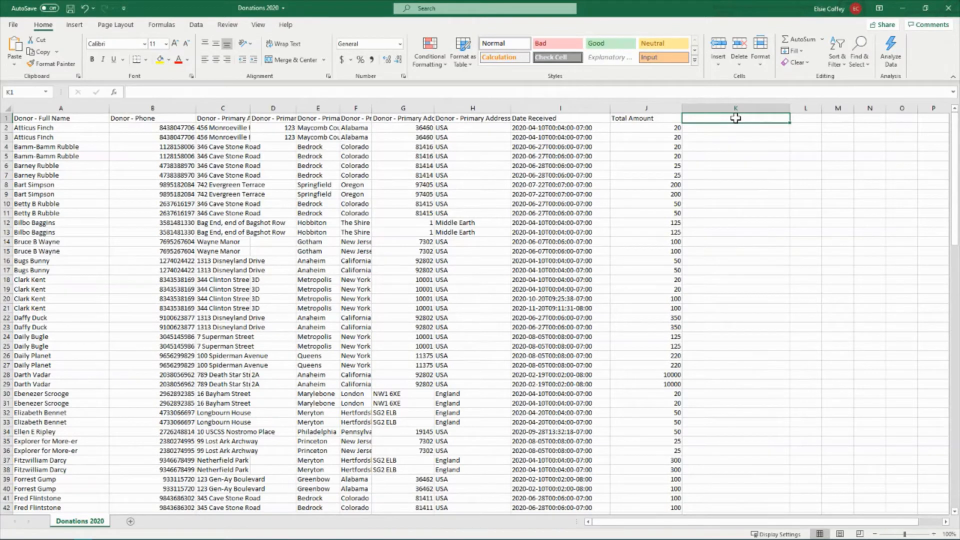
text(Total Donation)
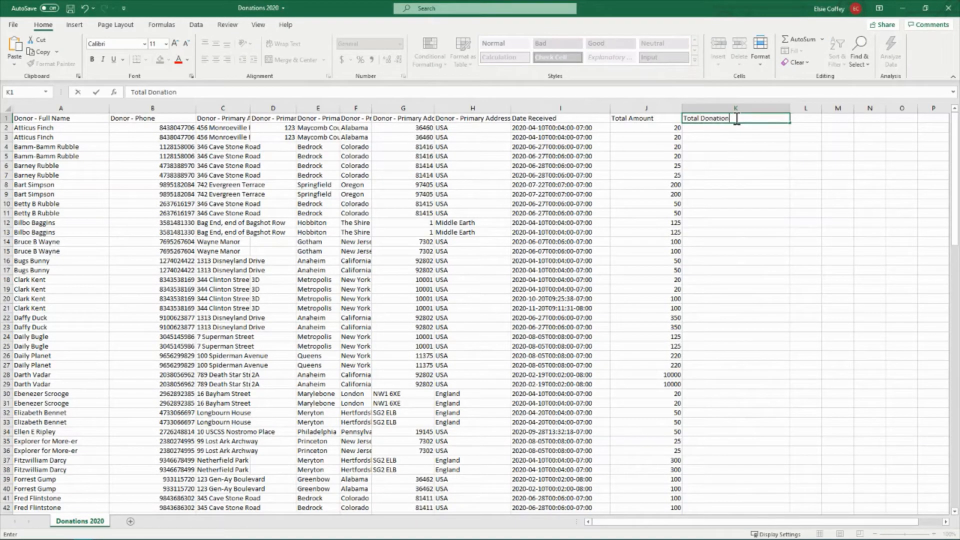
text(s 2020)
click(740, 186)
Insert the SUMIF function in cell K2 and move its arguments dialog clear of the donor data
click(736, 128)
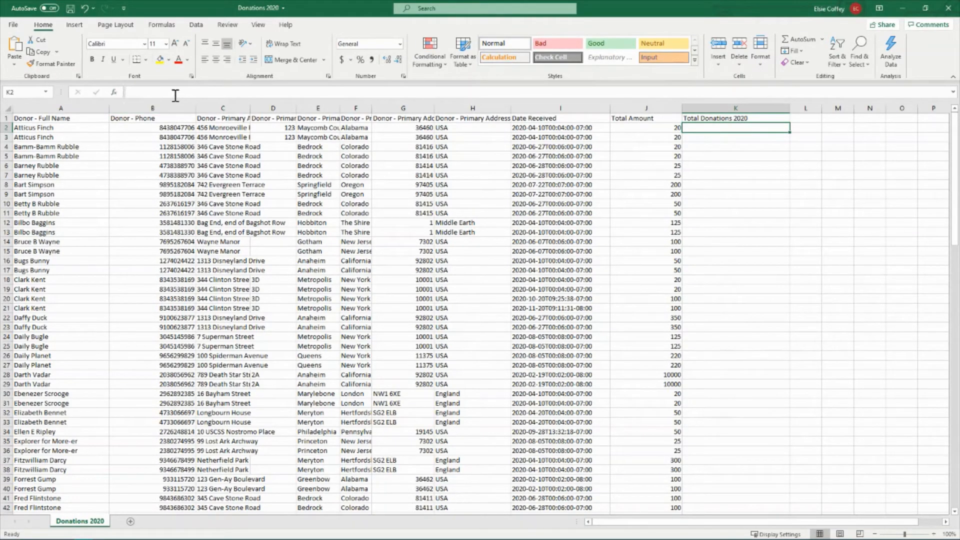
click(114, 93)
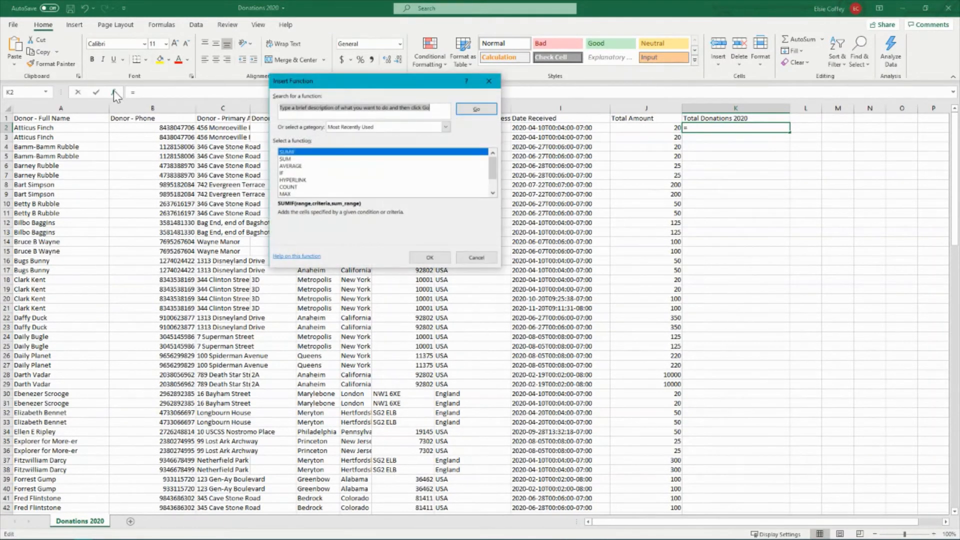
click(283, 152)
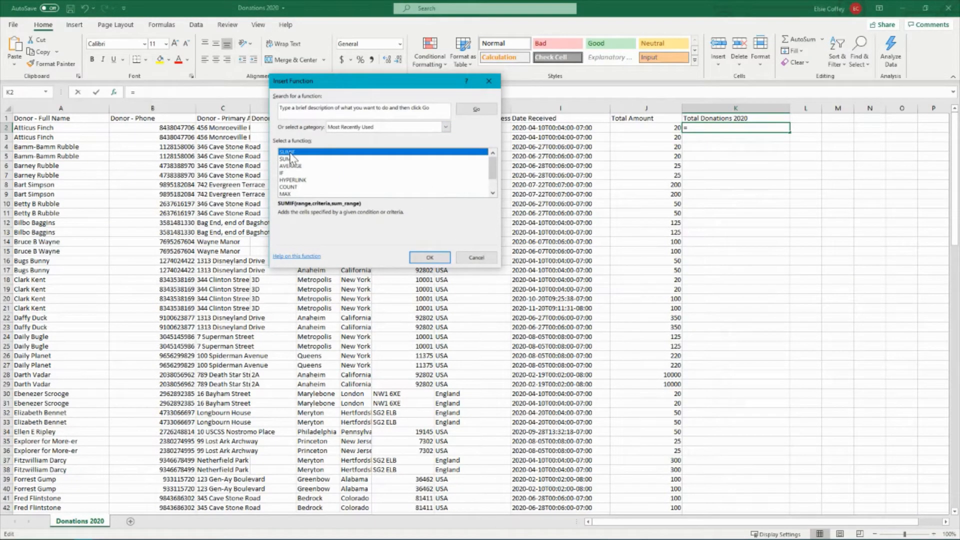
click(430, 257)
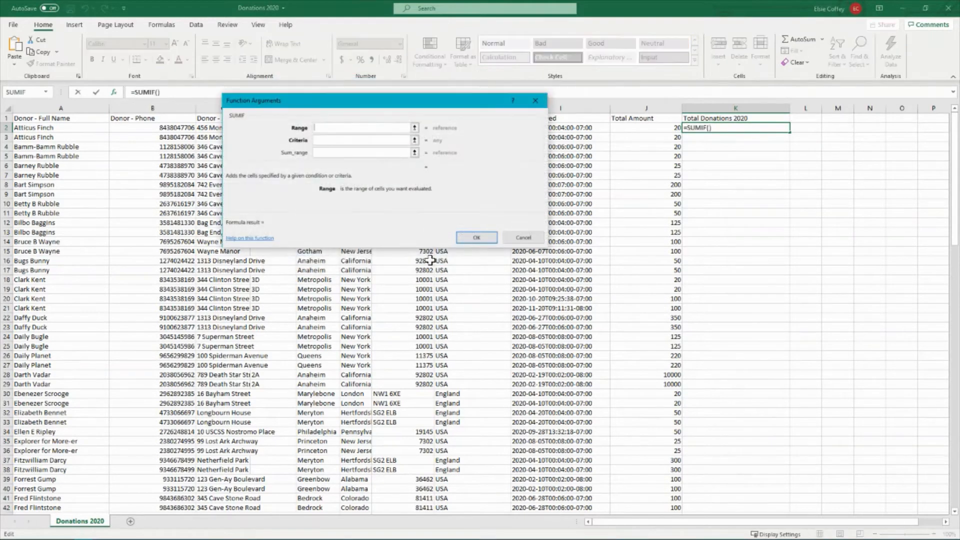
drag(474, 104, 726, 277)
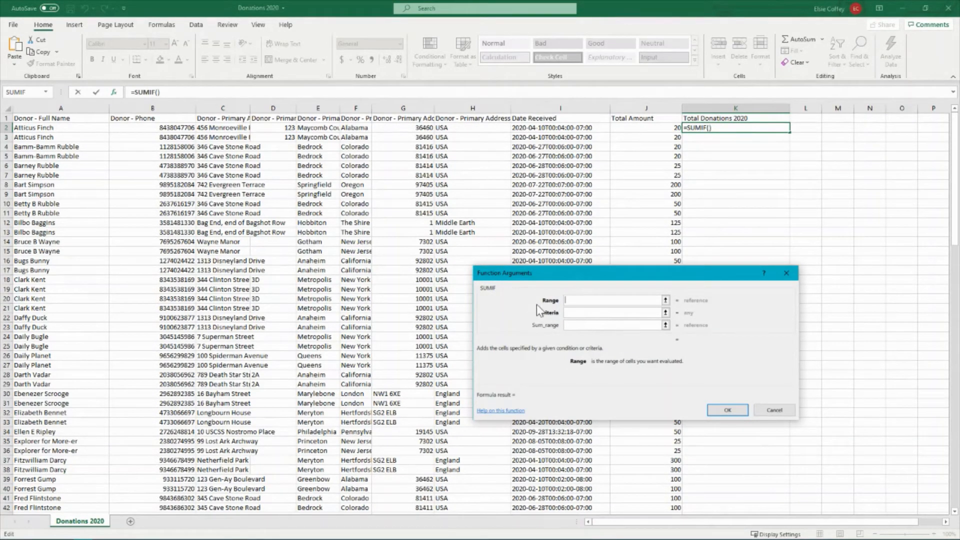
Complete the K2 SUMIF with range A:A, criteria A2 and sum range J:J
click(60, 107)
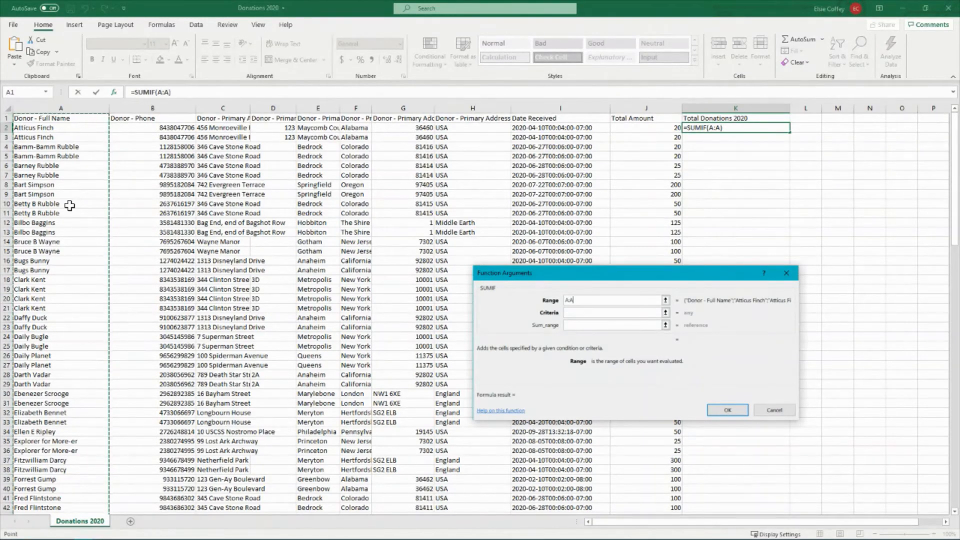
click(574, 313)
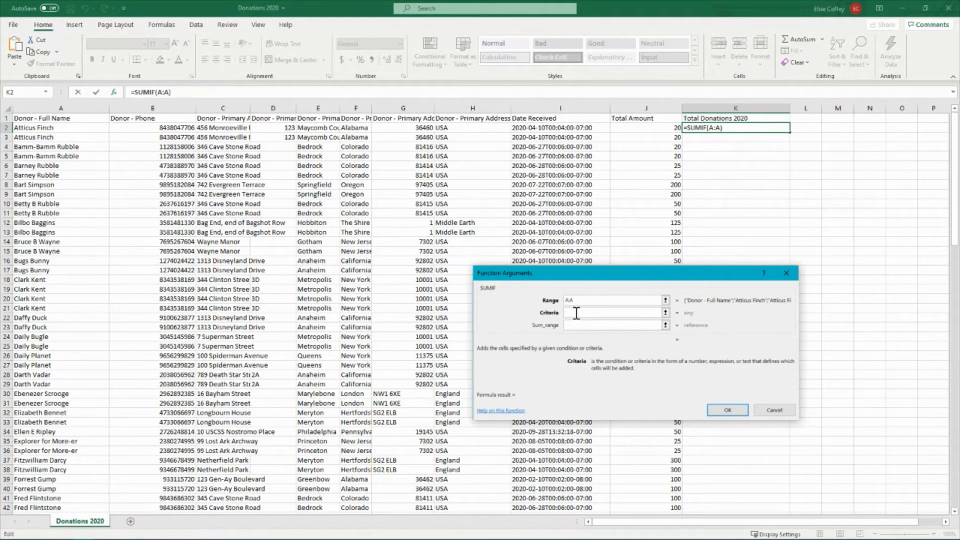
click(47, 129)
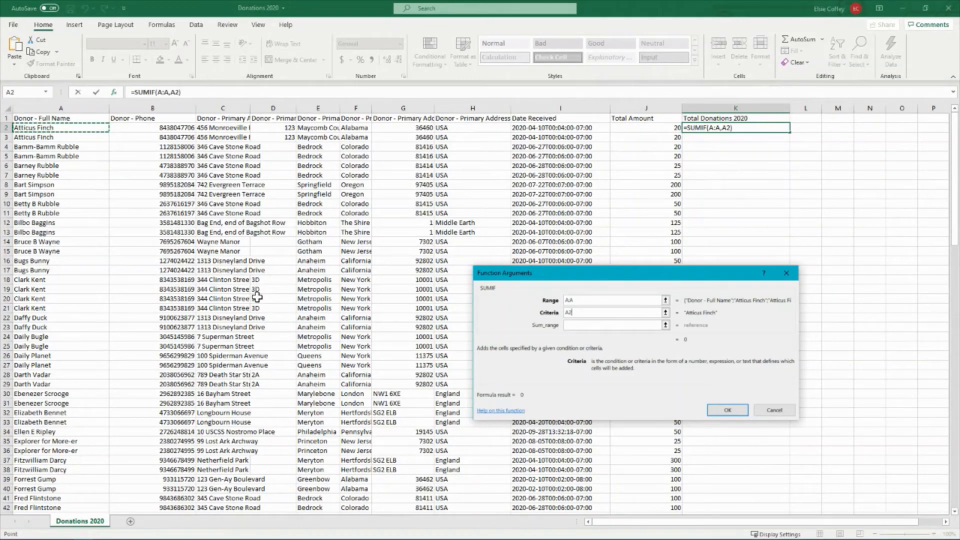
click(585, 325)
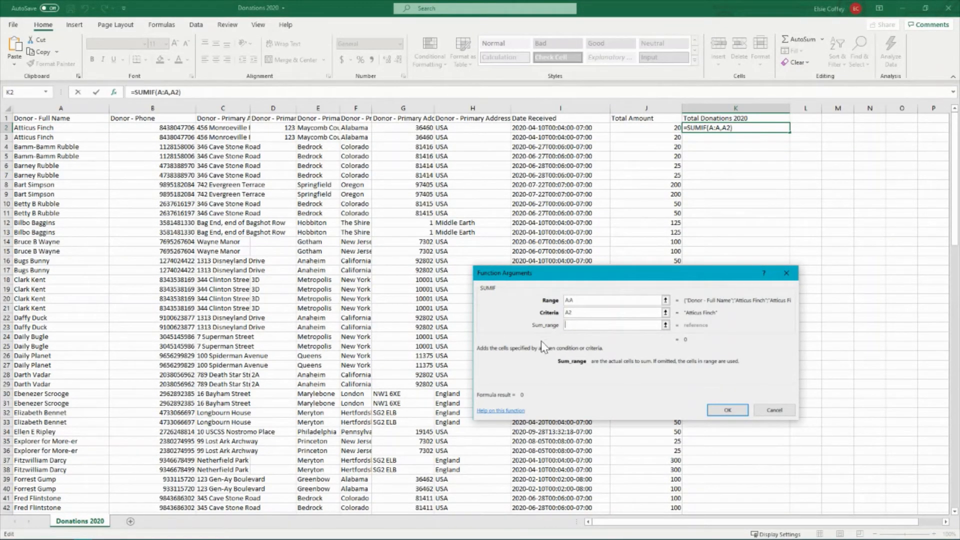
click(649, 108)
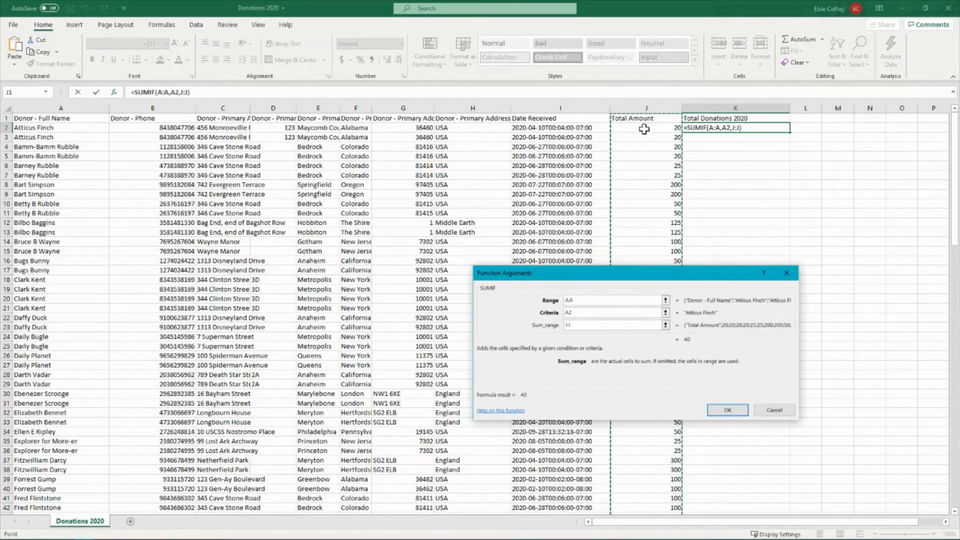
click(732, 410)
click(820, 269)
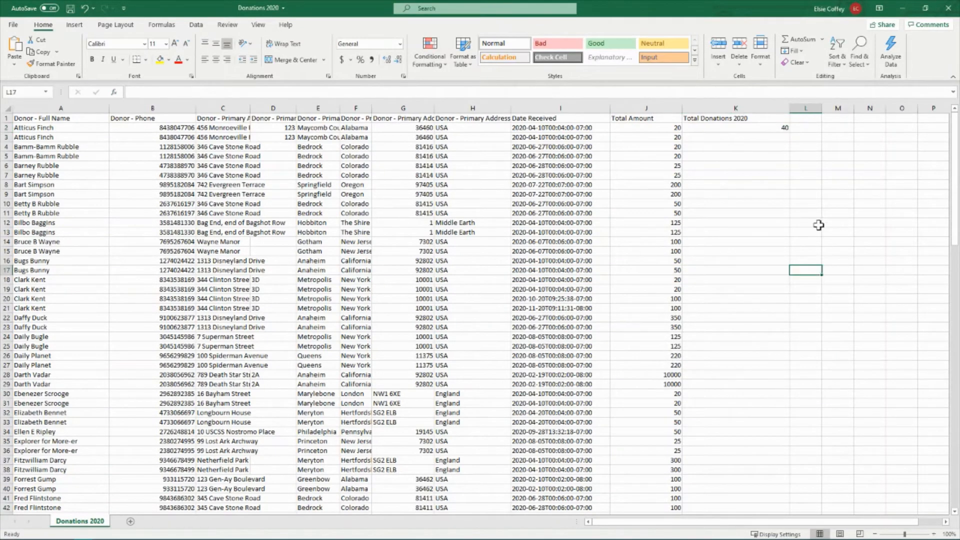
Fill the SUMIF formula from K2 down through K15
click(769, 128)
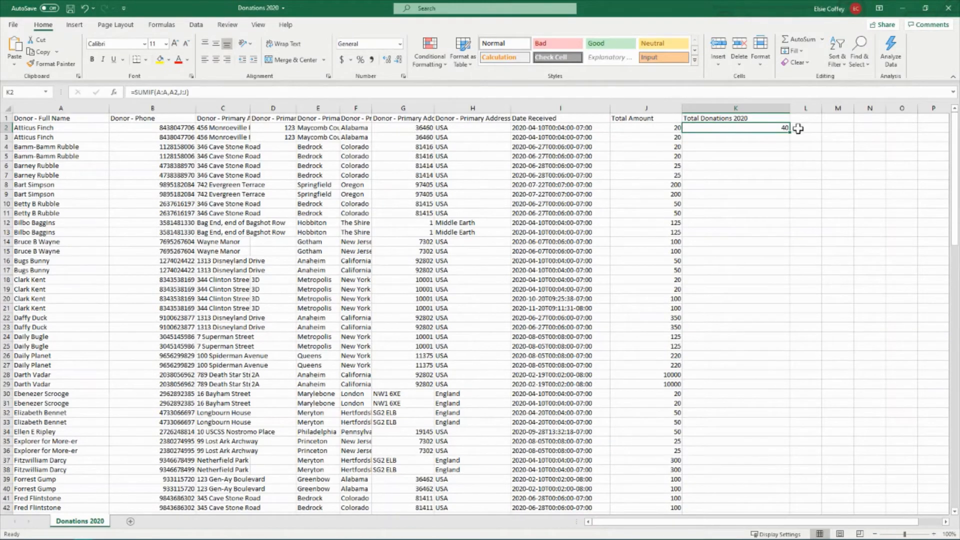
drag(752, 140, 19, 136)
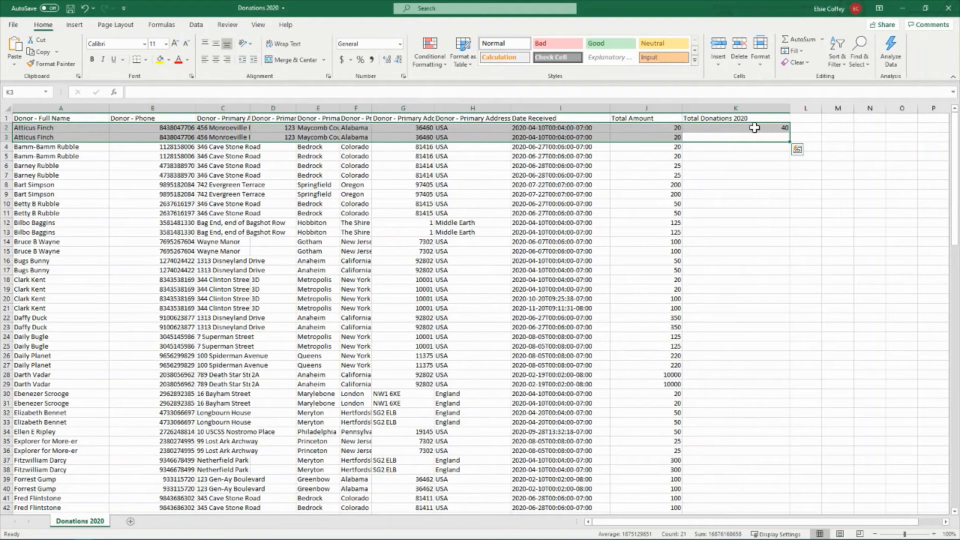
click(729, 184)
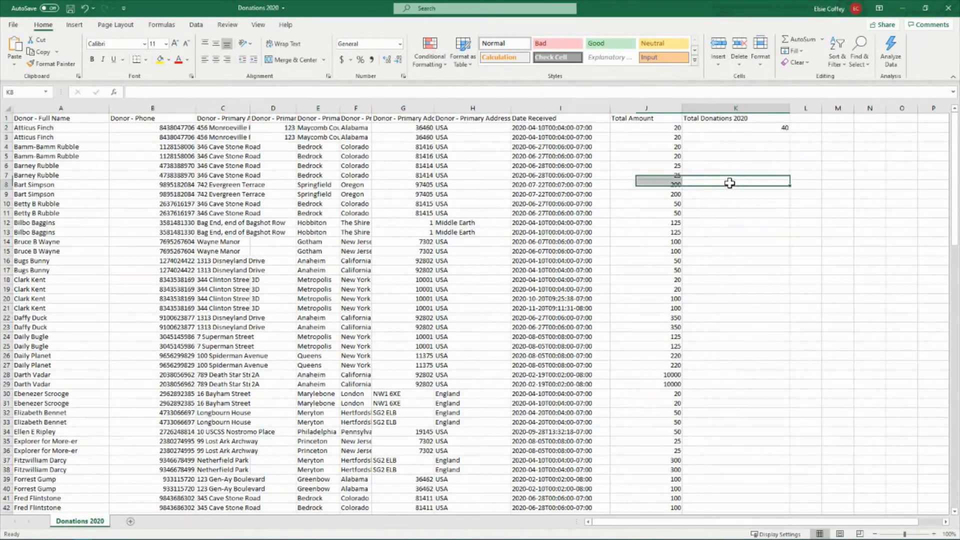
click(780, 129)
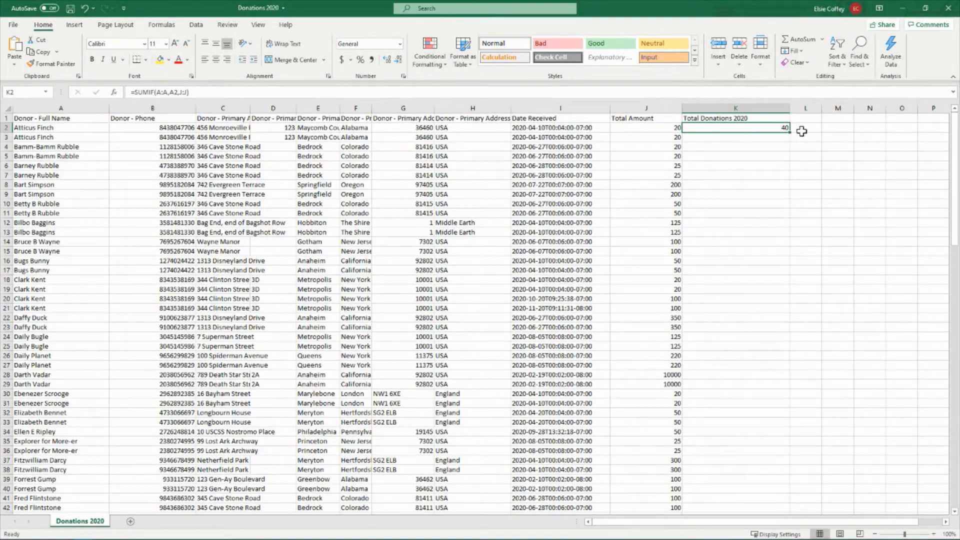
drag(790, 132, 790, 254)
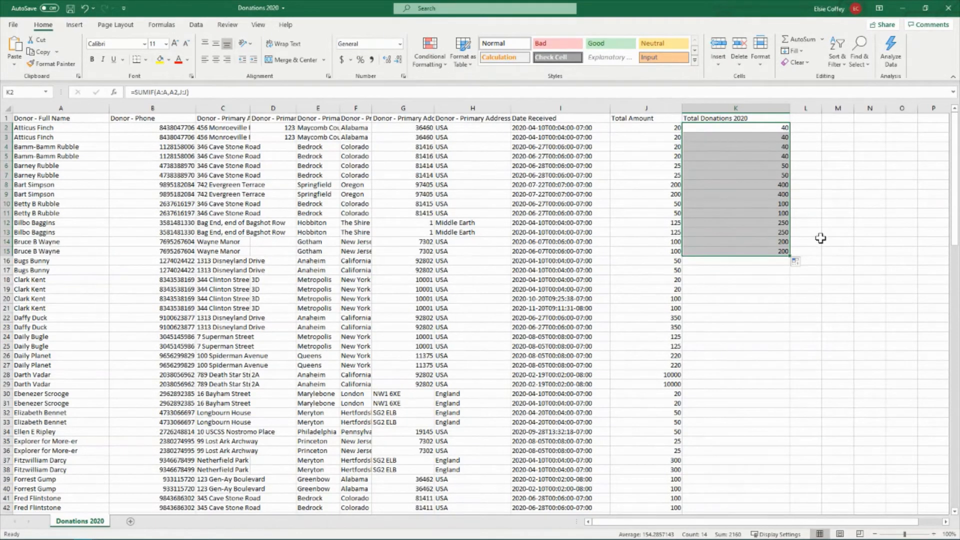
Extend the Total Donations 2020 formula through the last donor row, 122, and check the end of the data
click(782, 252)
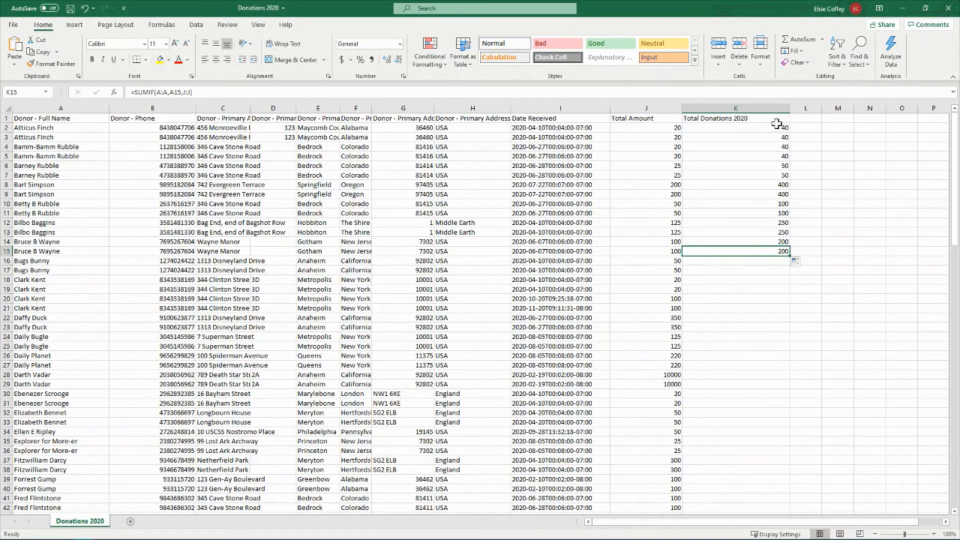
mouse_move(776, 127)
mouse_down()
mouse_move(789, 253)
mouse_move(774, 126)
mouse_up()
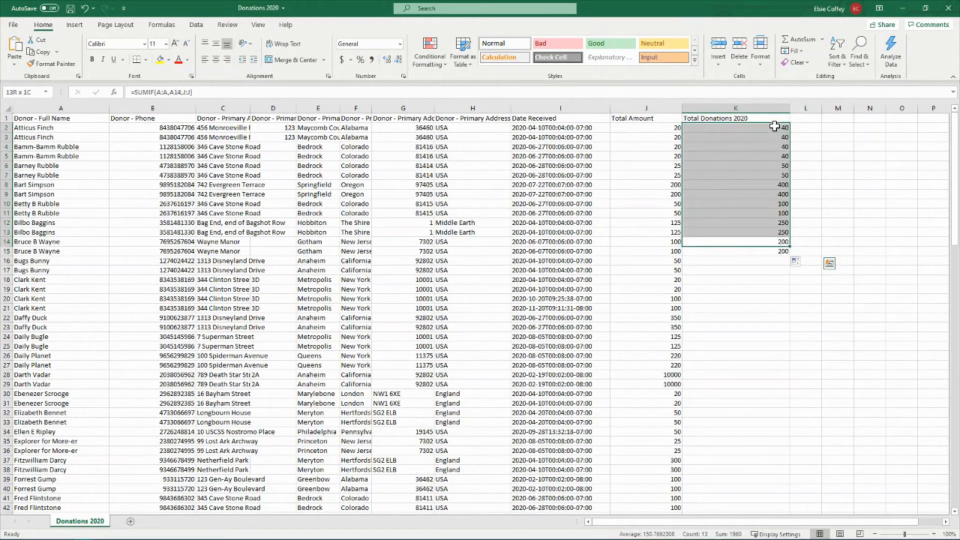
drag(788, 251, 789, 255)
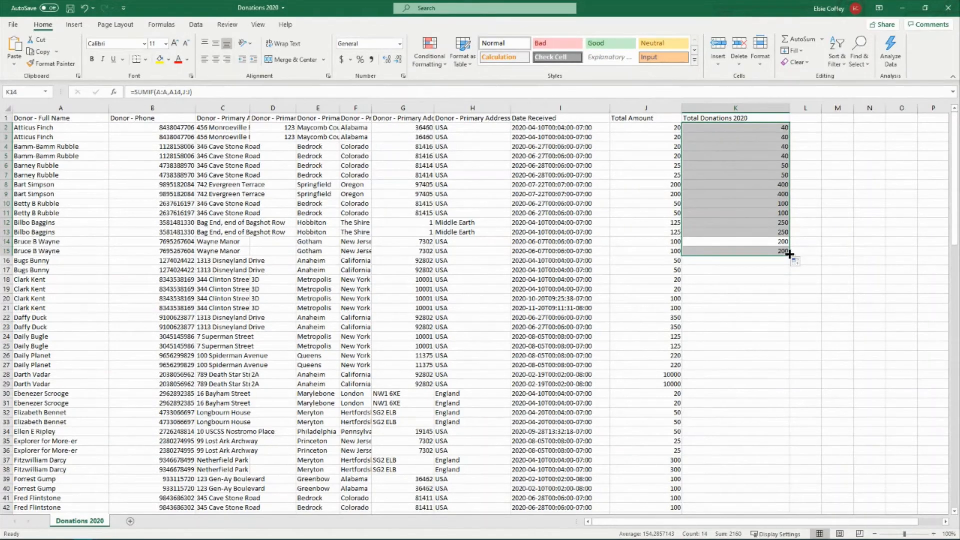
double_click(788, 255)
click(799, 252)
scroll(798, 259, down, 13)
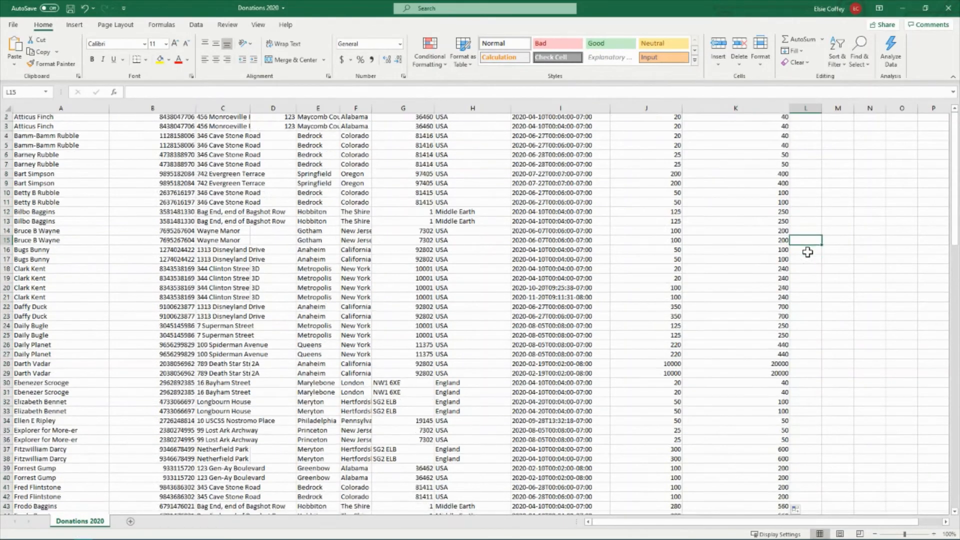
scroll(798, 259, down, 20)
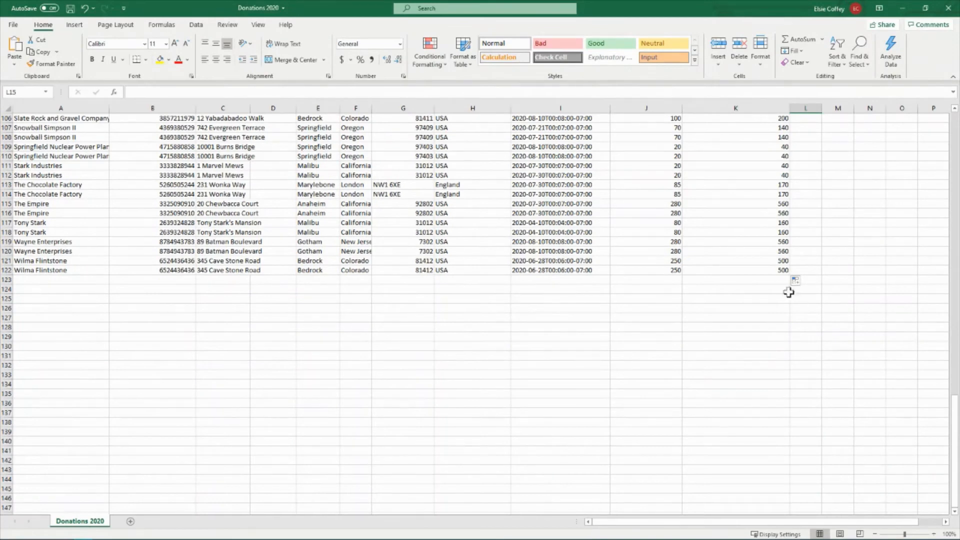
click(775, 270)
drag(508, 270, 137, 270)
click(403, 365)
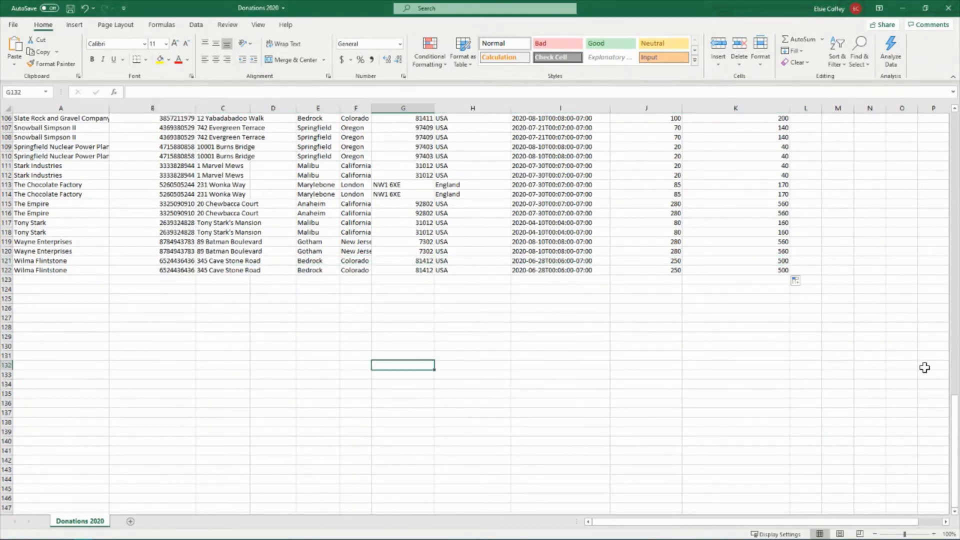
Return to the first donor rows and inspect the Total Donations 2020 formulas in K2, K4 and K9
drag(955, 423, 955, 140)
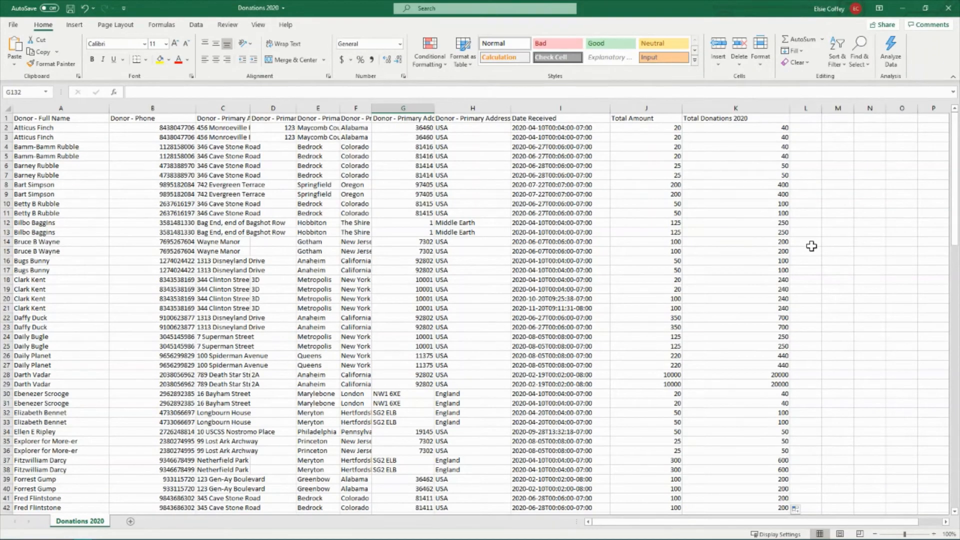
click(755, 128)
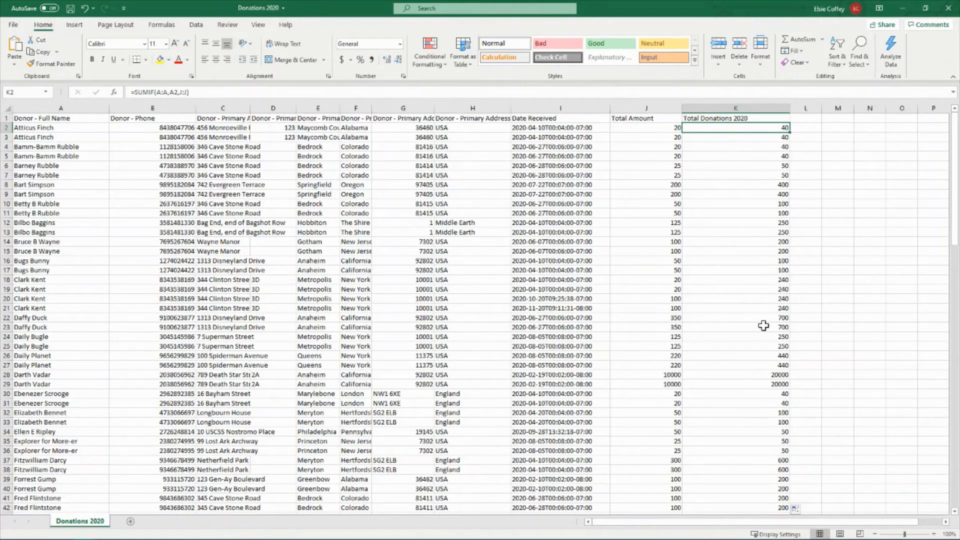
click(767, 148)
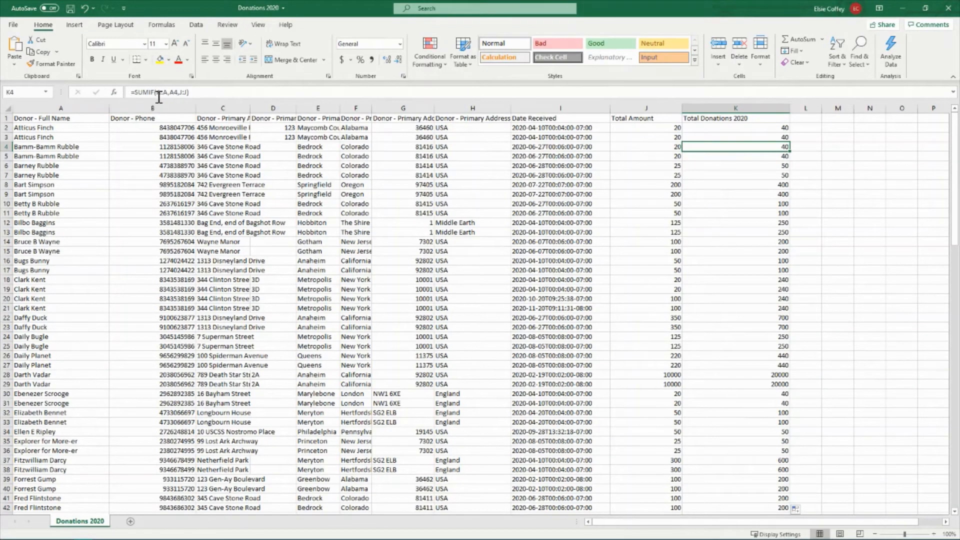
click(761, 196)
Clear the Total Amount values in J2 and J7 to test the dependent totals, and undo both deletions
click(660, 129)
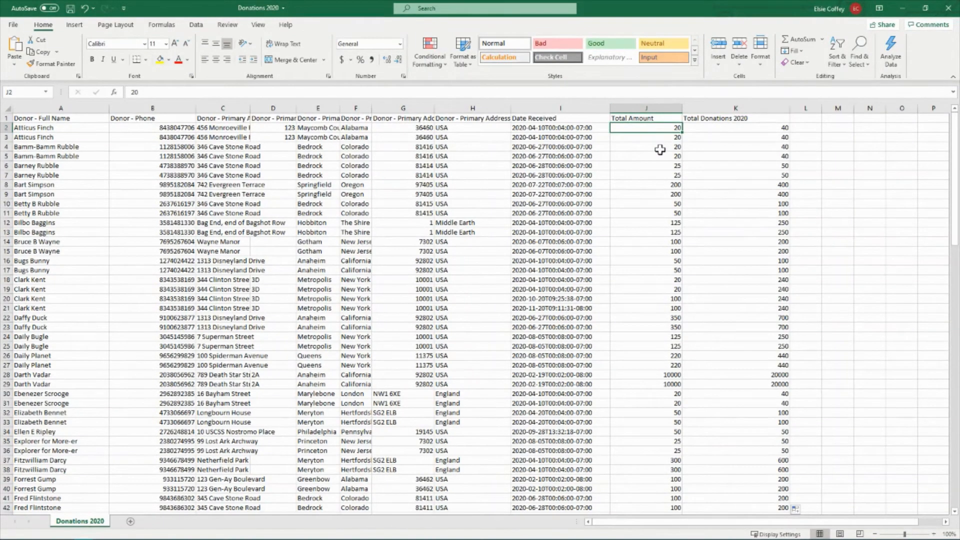
key(Delete)
click(679, 172)
key(Delete)
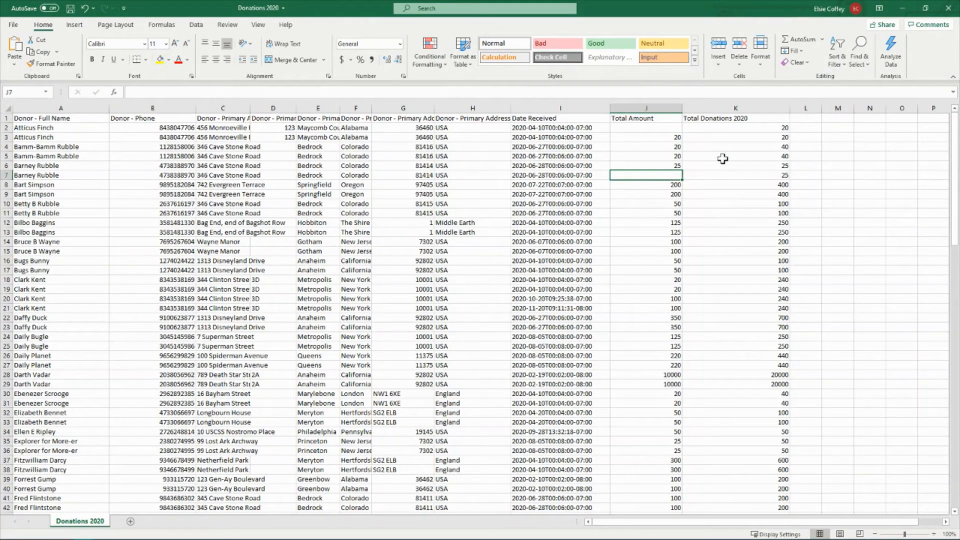
key(ctrl+z)
key(ctrl+z)
click(797, 184)
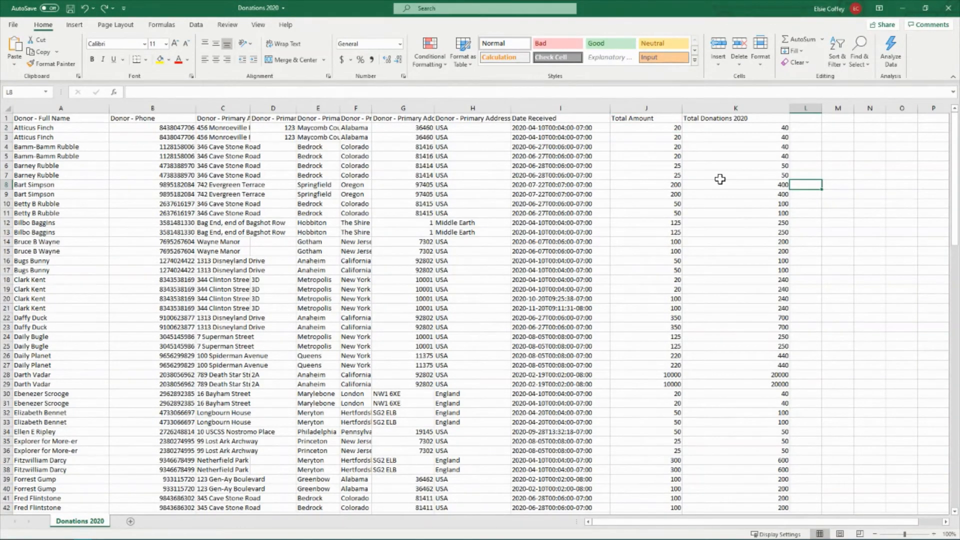
Examine the full SUMIF formula in K2 and cancel any edit to it
click(776, 103)
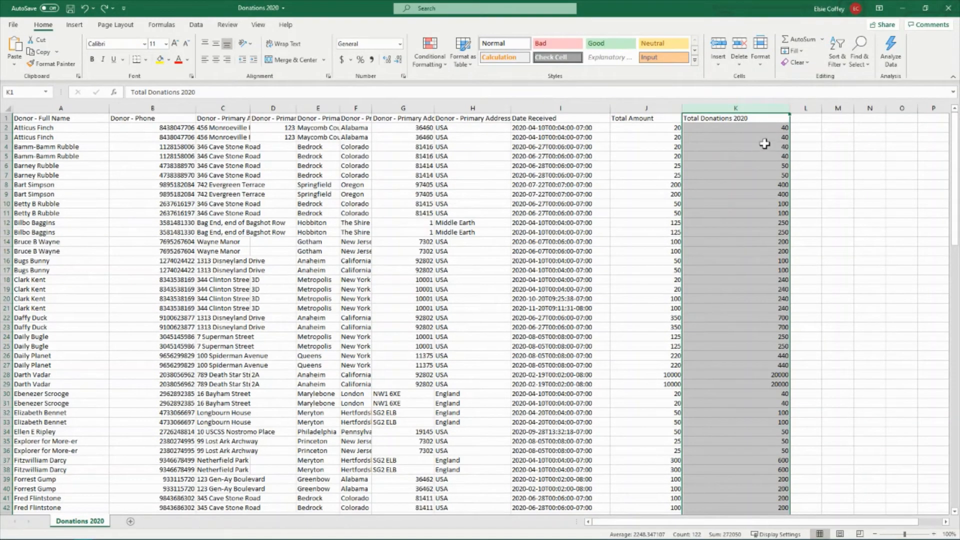
click(782, 128)
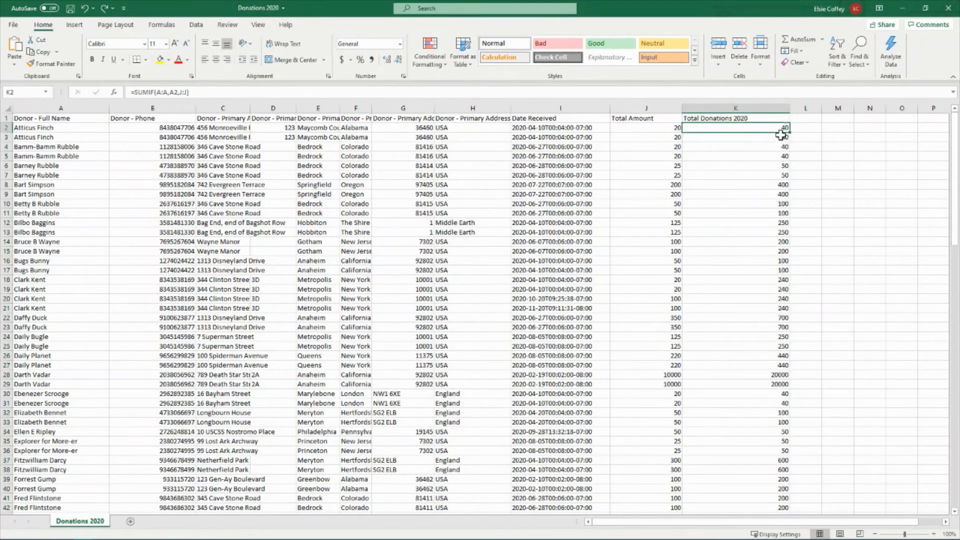
drag(200, 92, 134, 90)
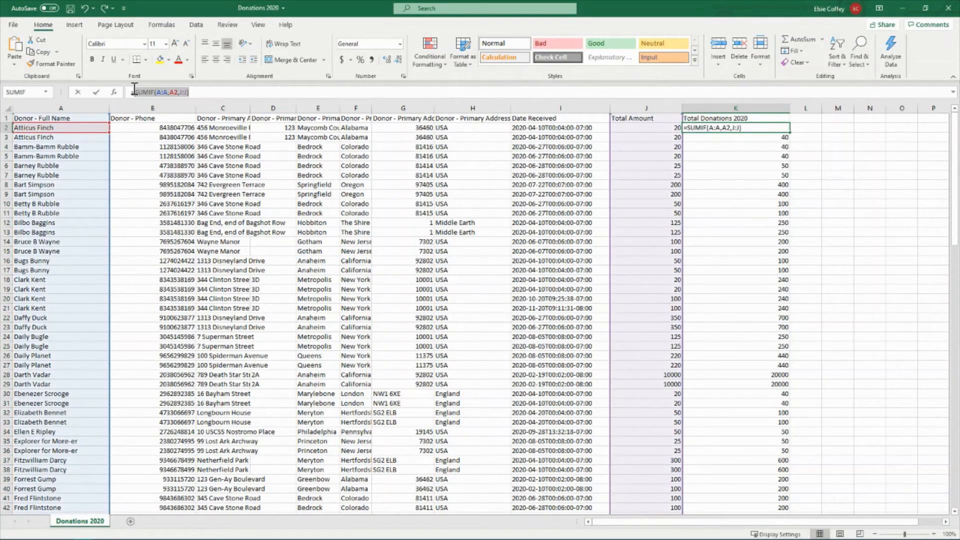
click(730, 185)
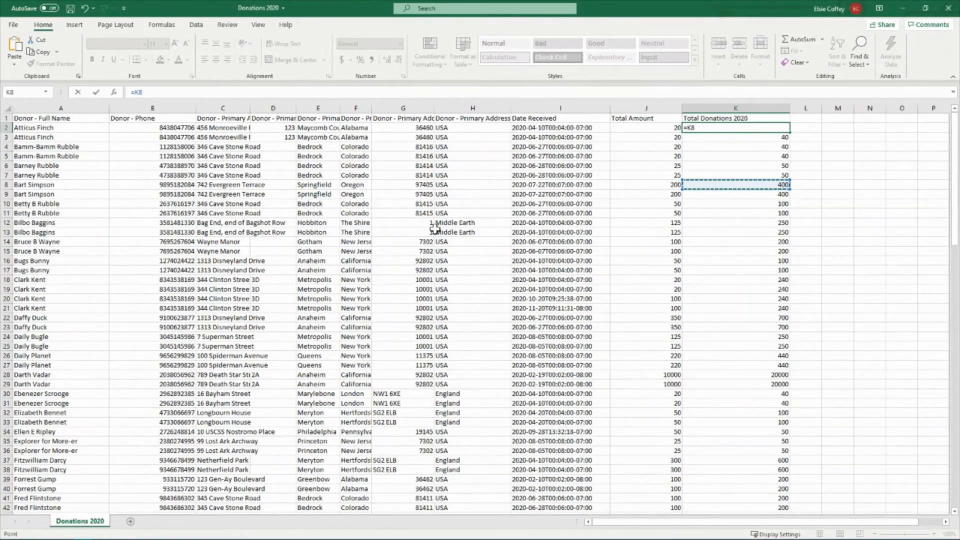
key(Escape)
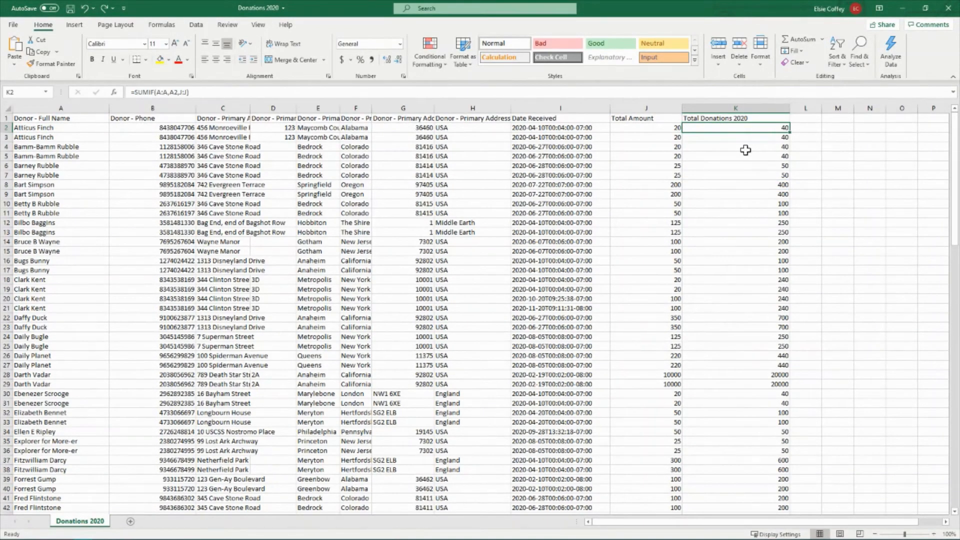
Replace the formulas in the Total Donations 2020 column with their values by copying column K and pasting values only over it
click(751, 103)
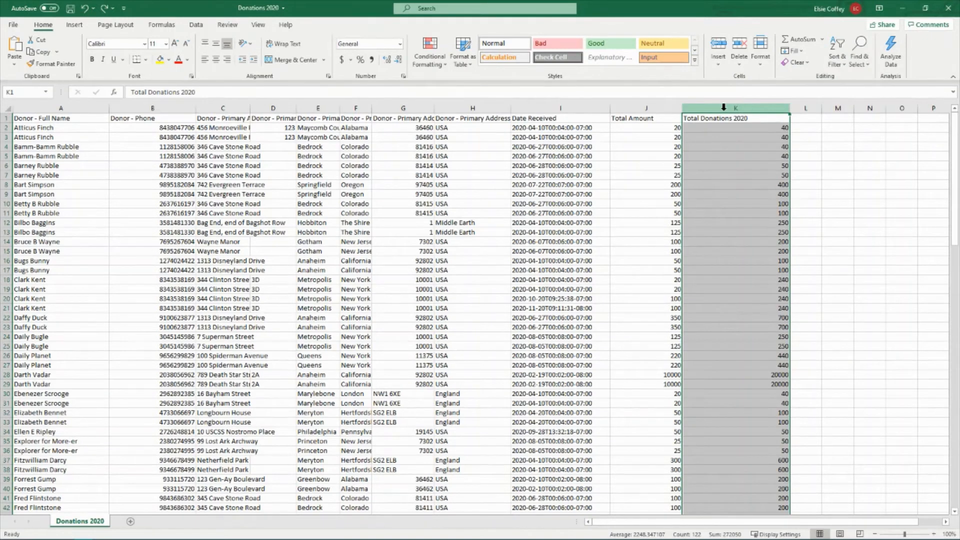
right_click(748, 102)
click(793, 144)
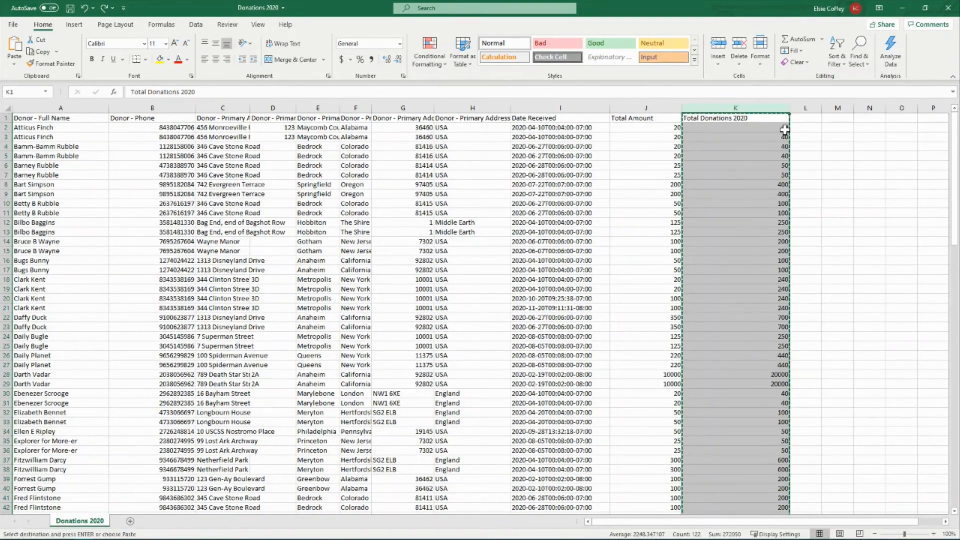
right_click(751, 102)
click(790, 160)
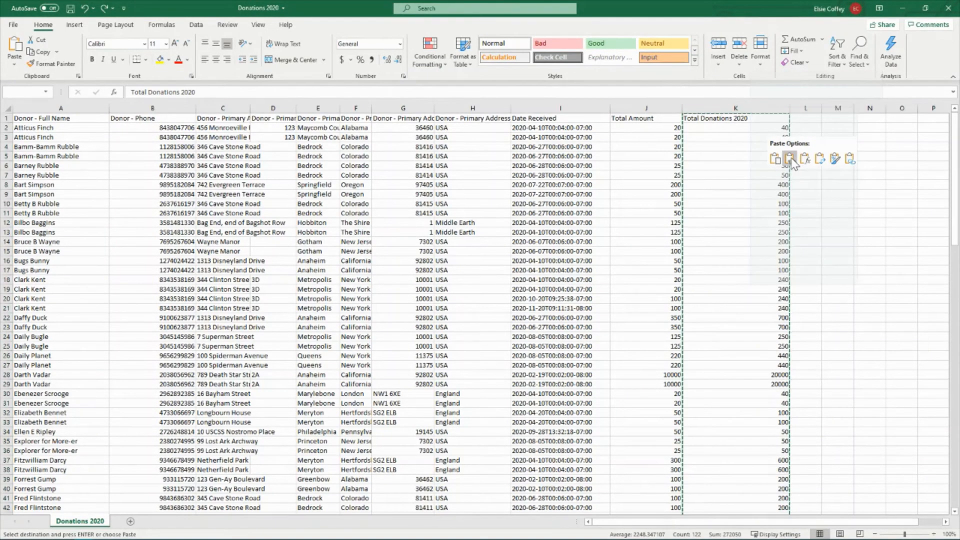
click(789, 159)
click(759, 155)
click(757, 135)
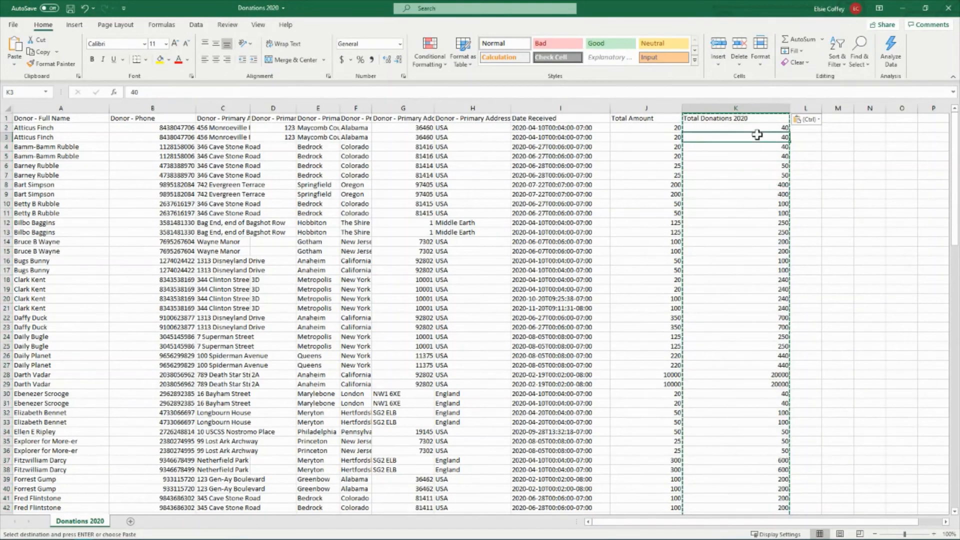
click(769, 131)
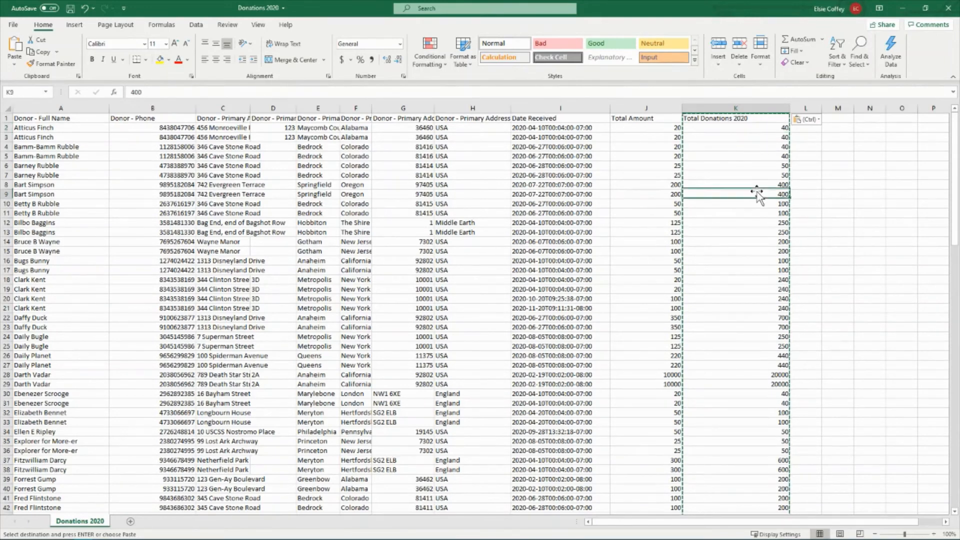
click(869, 176)
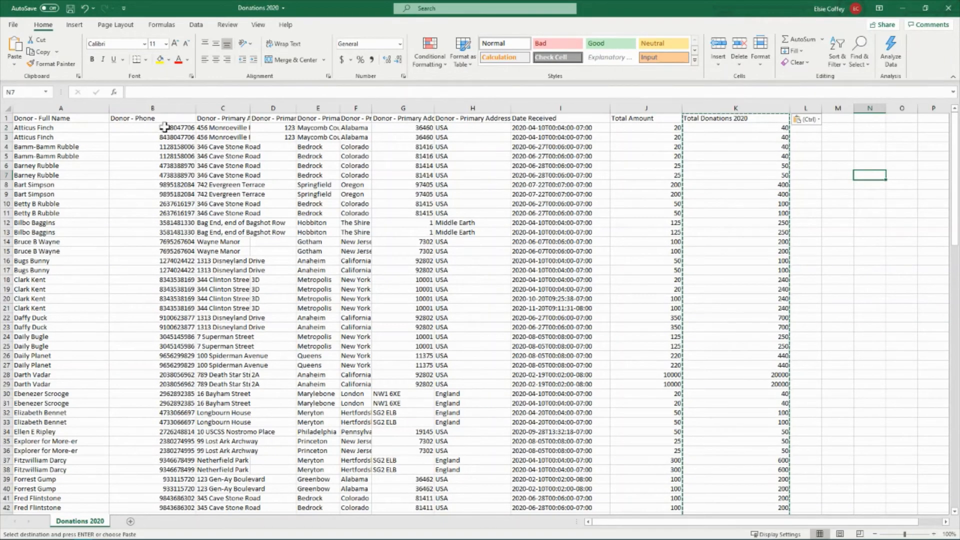
Widen column C to show the full street addresses, and look over the repeated donor rows such as 3 and 19
drag(253, 110, 296, 110)
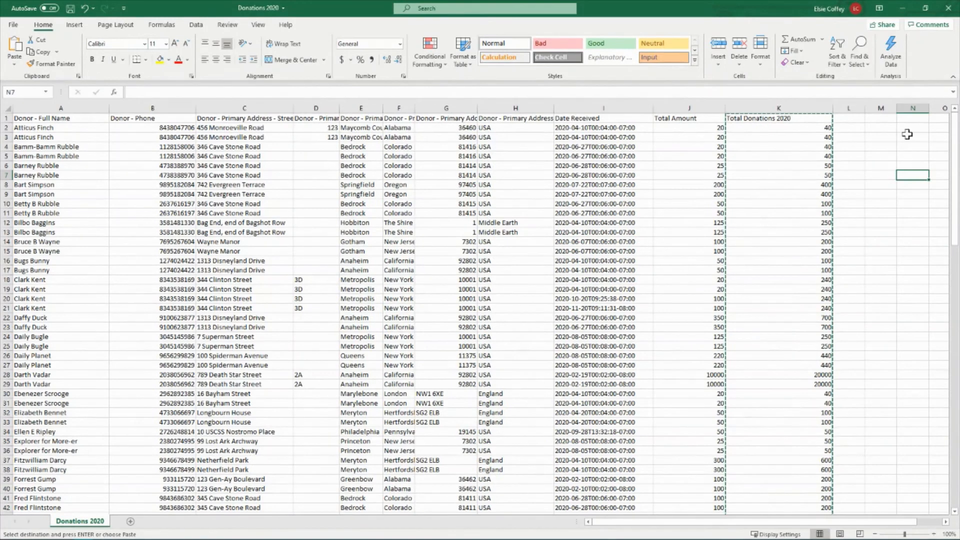
click(791, 127)
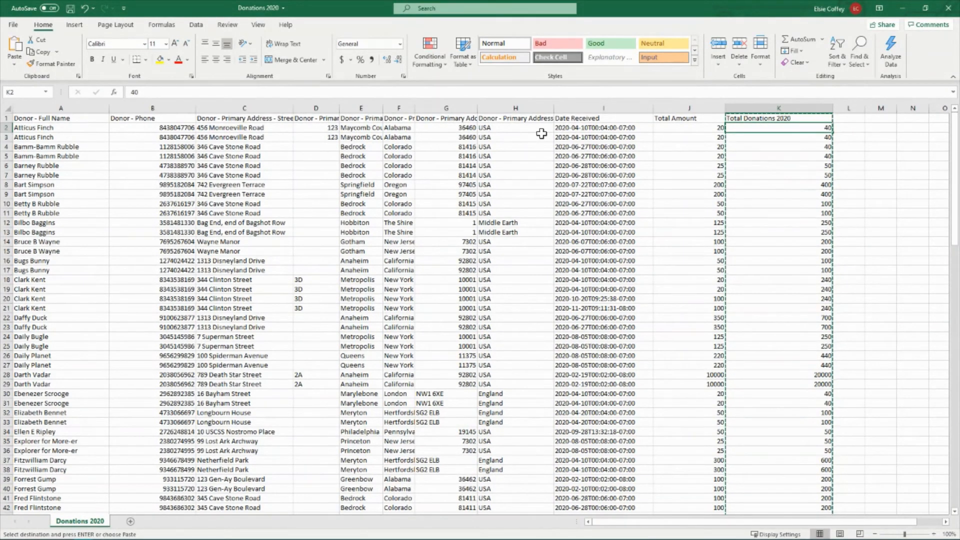
click(7, 137)
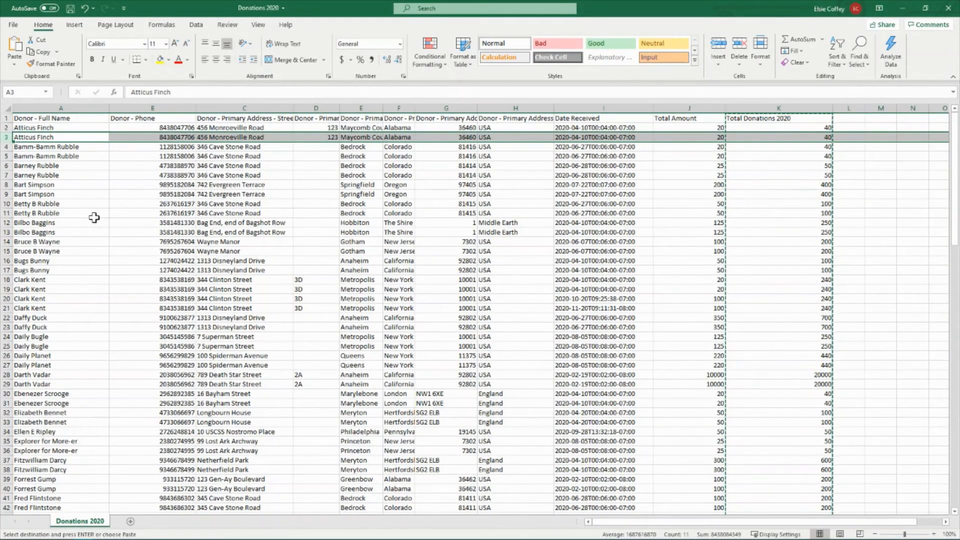
click(7, 256)
click(7, 289)
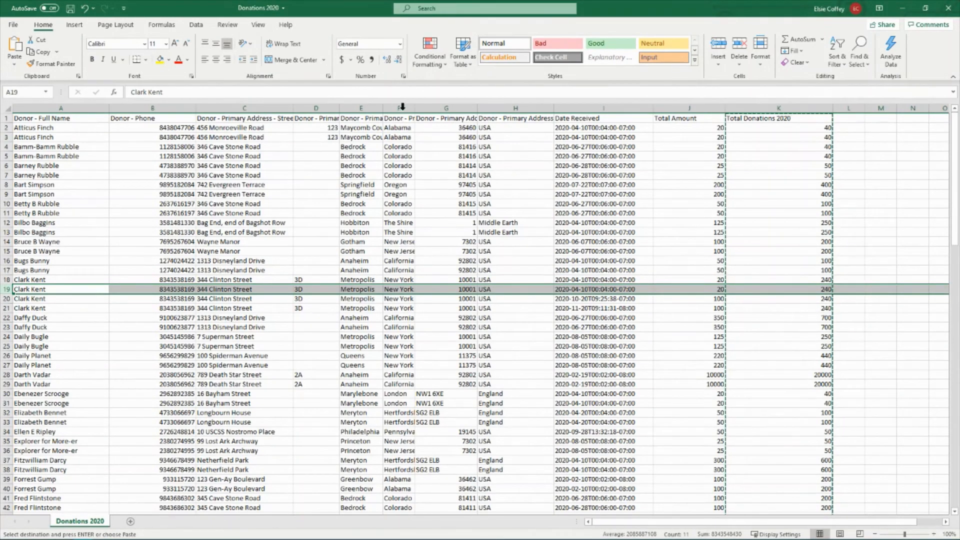
click(701, 337)
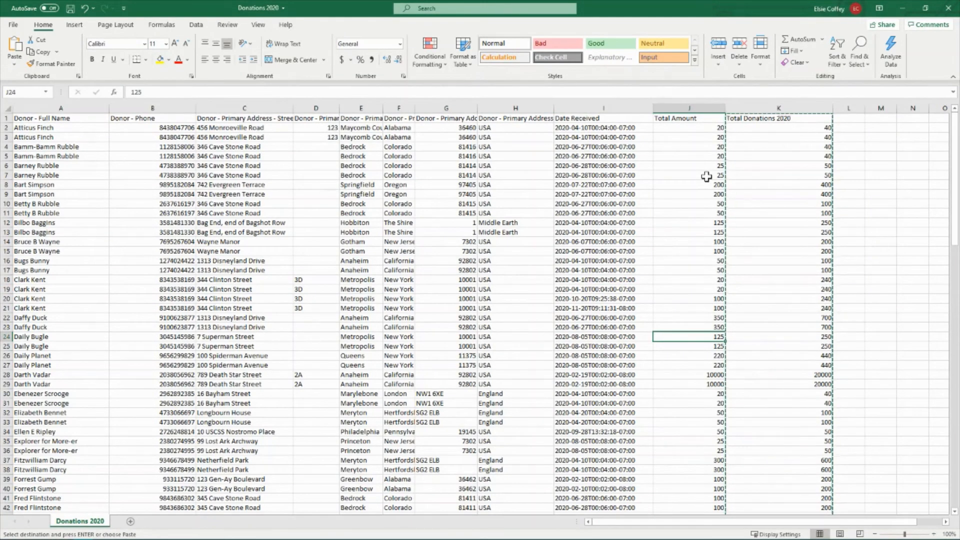
Delete the Total Amount column J
click(690, 108)
right_click(692, 108)
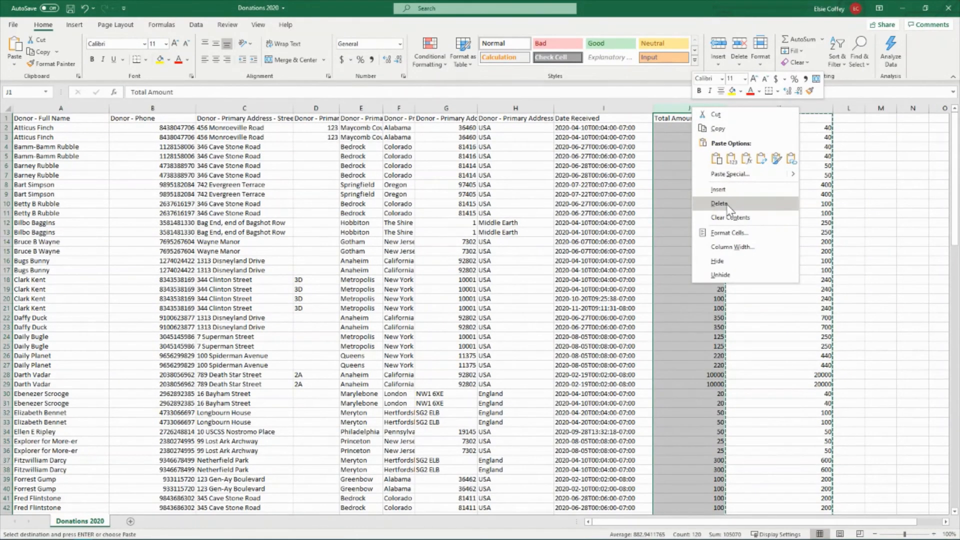
key(Escape)
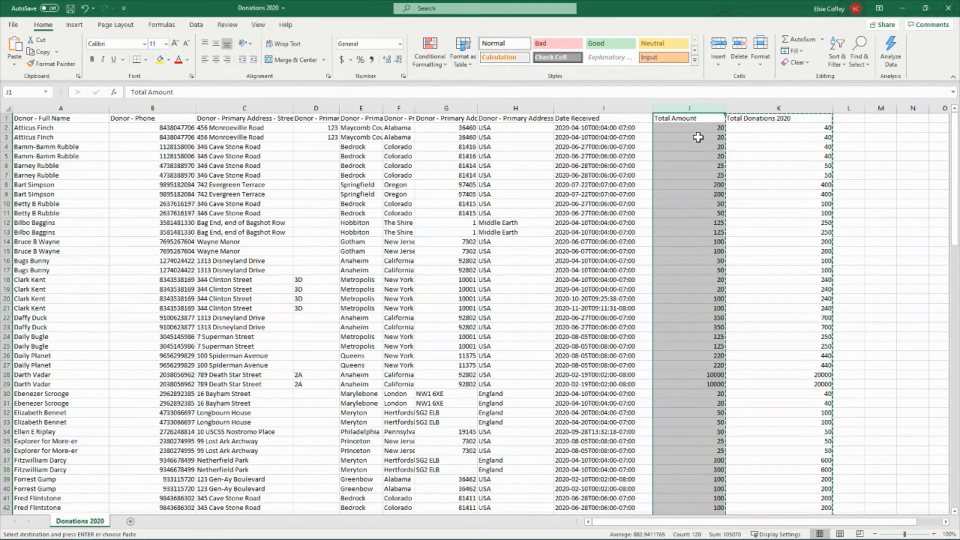
right_click(692, 106)
key(Escape)
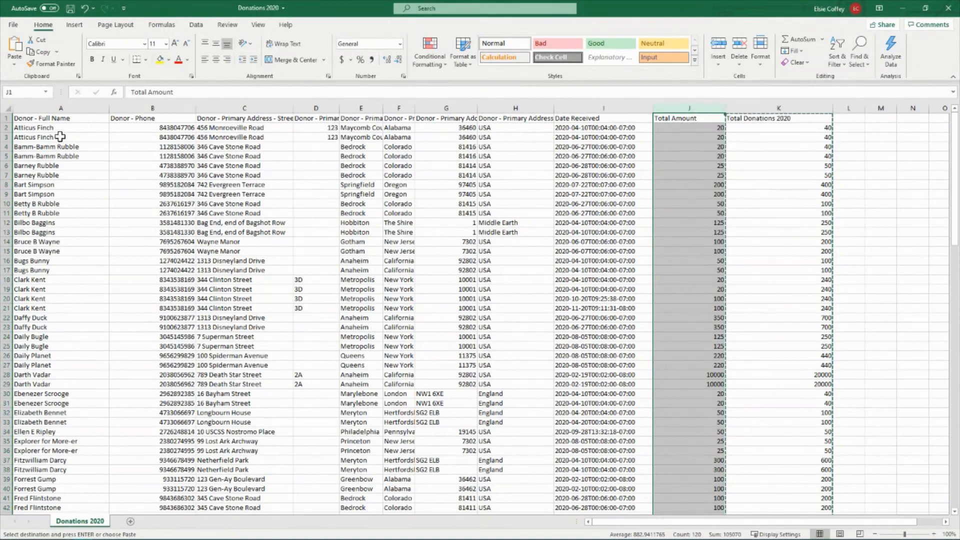
right_click(688, 108)
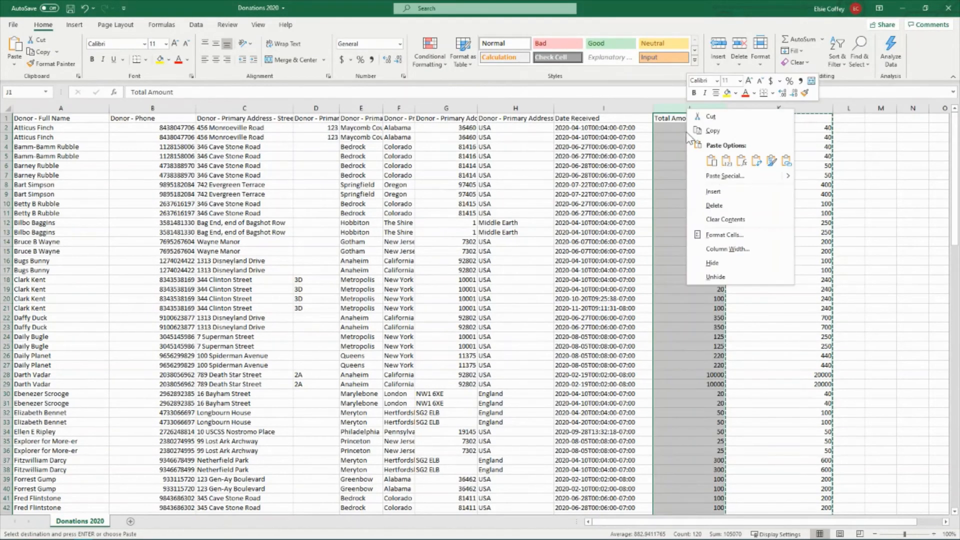
key(Escape)
click(731, 164)
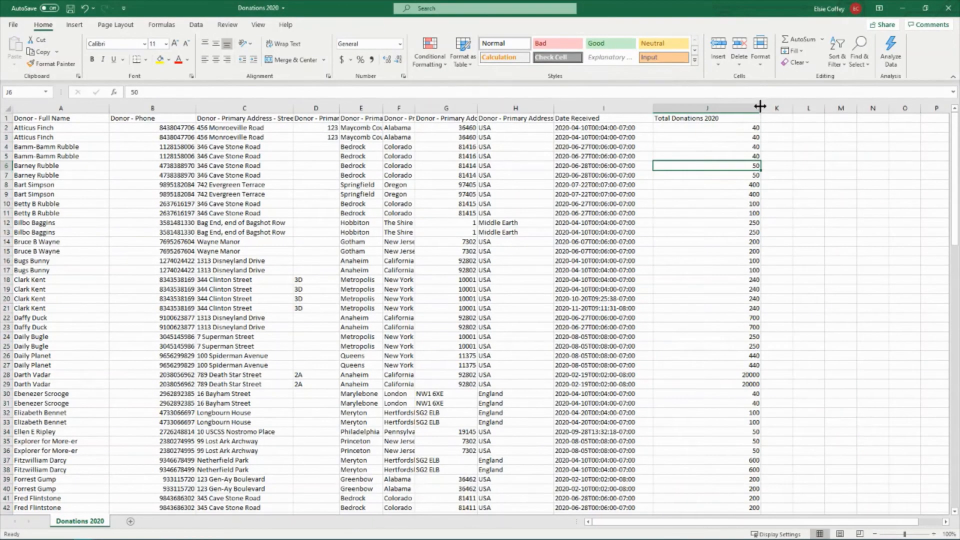
Narrow the Total Donations 2020 column to fit its header and widen the primary address country column H
drag(760, 106, 721, 106)
click(732, 213)
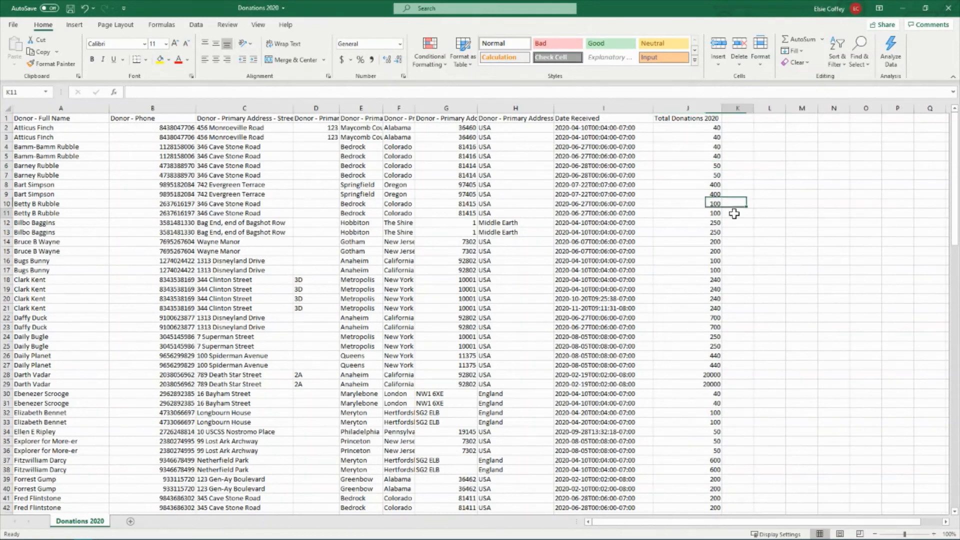
drag(555, 105, 573, 105)
Review the dates in the Date Received column down through the donor rows
click(616, 107)
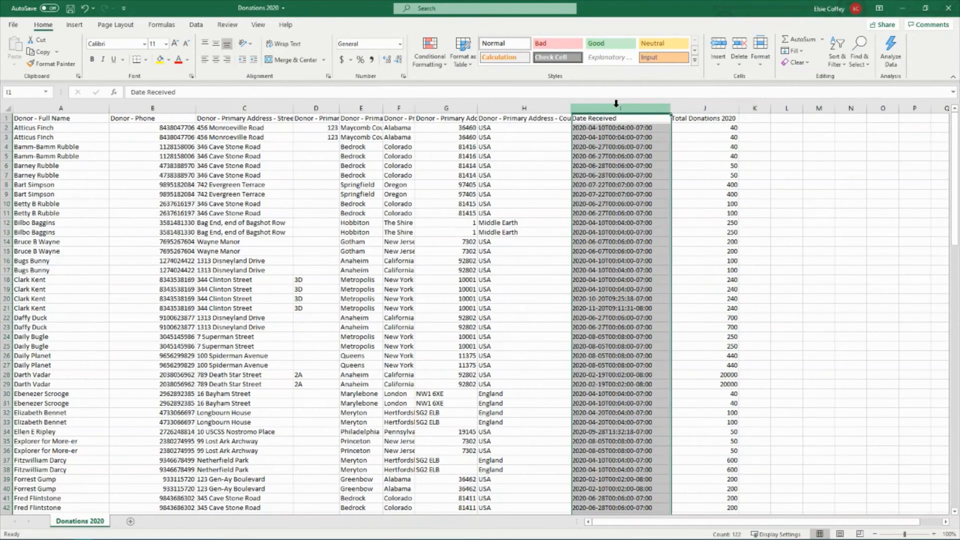
right_click(618, 107)
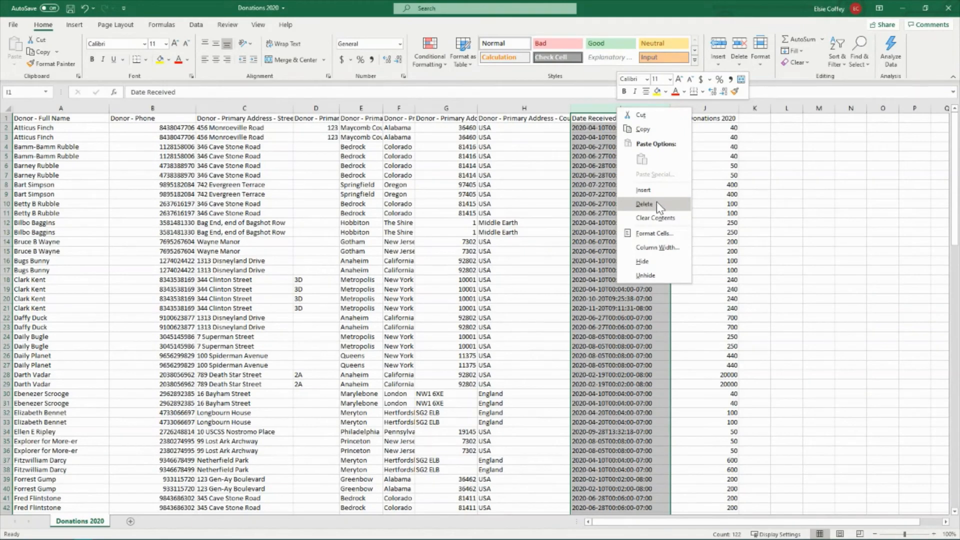
click(591, 269)
scroll(600, 280, down, 20)
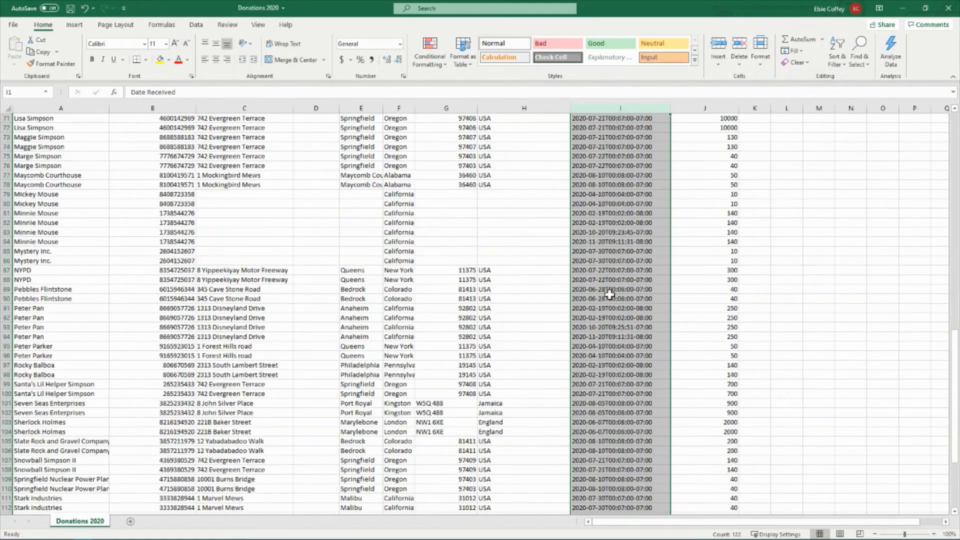
scroll(610, 300, up, 10)
scroll(609, 299, up, 20)
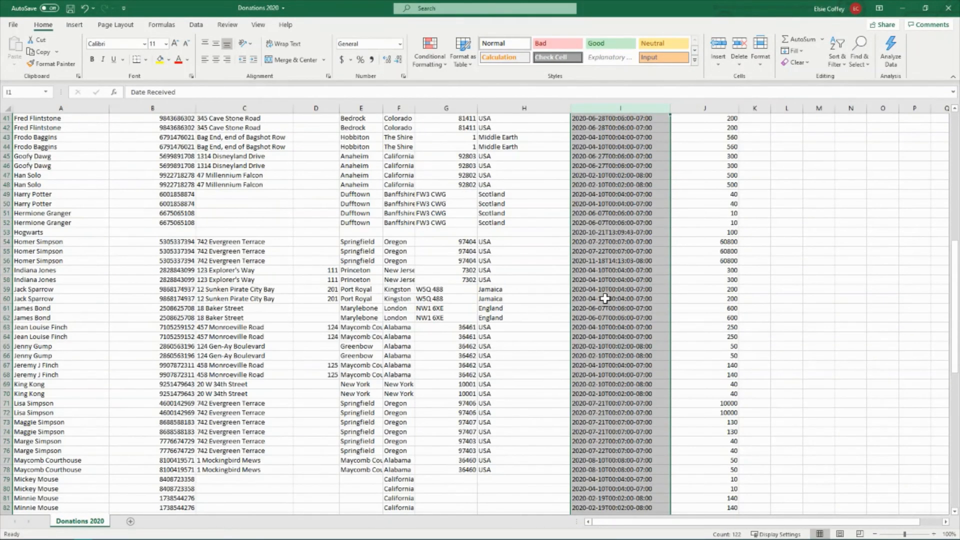
Delete the Date Received column I
click(616, 216)
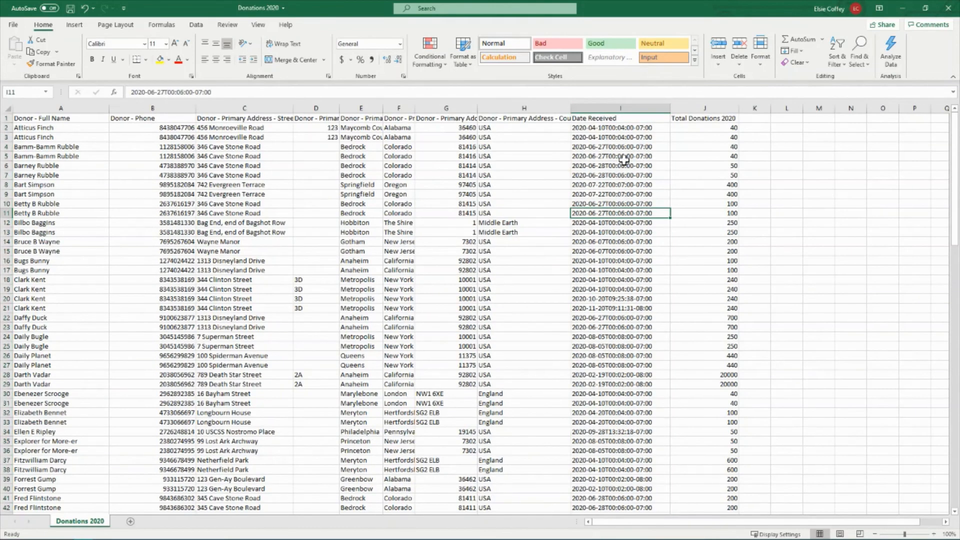
click(625, 107)
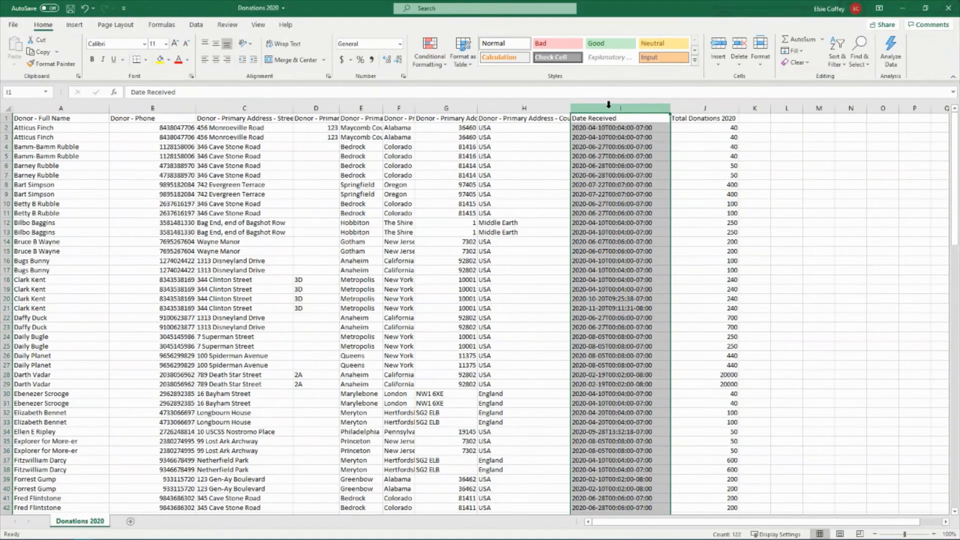
right_click(608, 104)
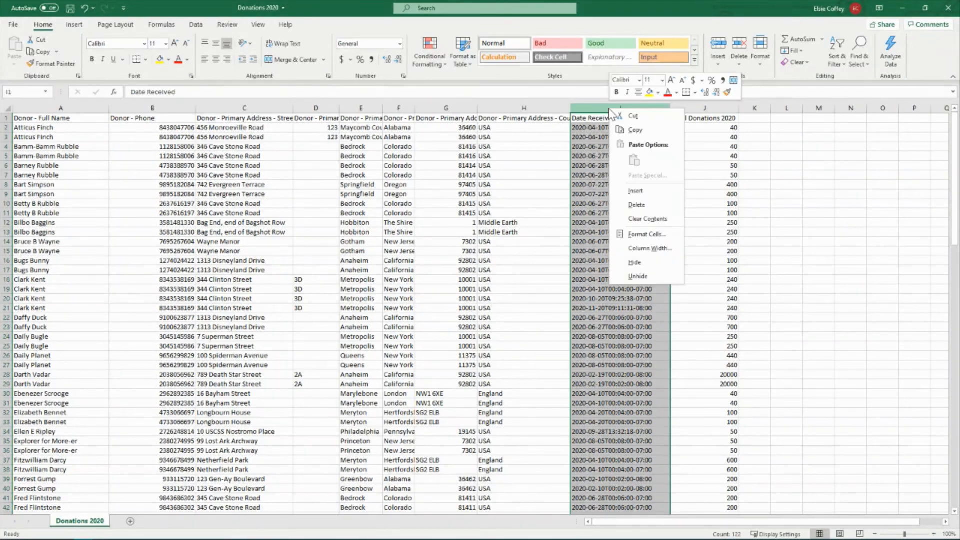
click(644, 206)
click(629, 176)
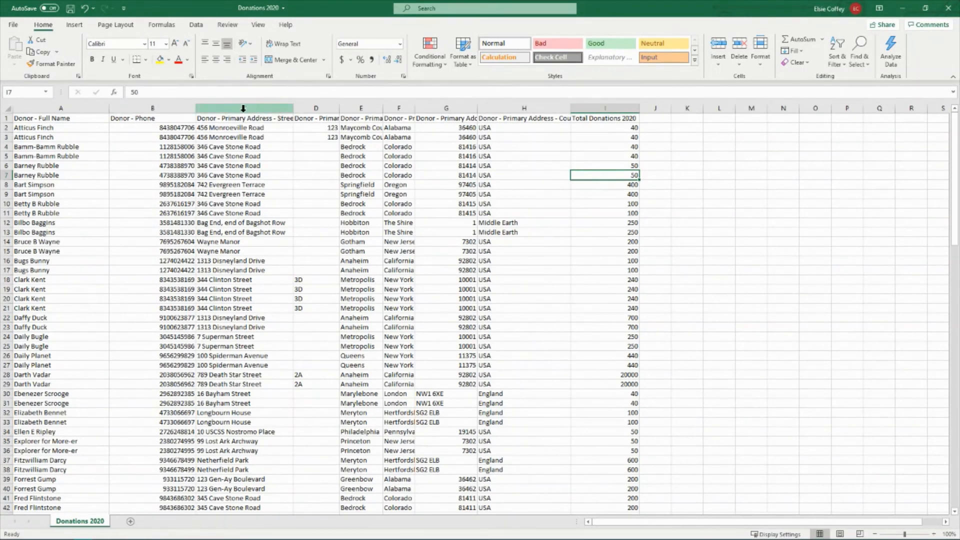
Look over the phone and address columns, and start Remove Duplicates on columns A through I
drag(229, 107, 517, 120)
click(475, 175)
click(159, 104)
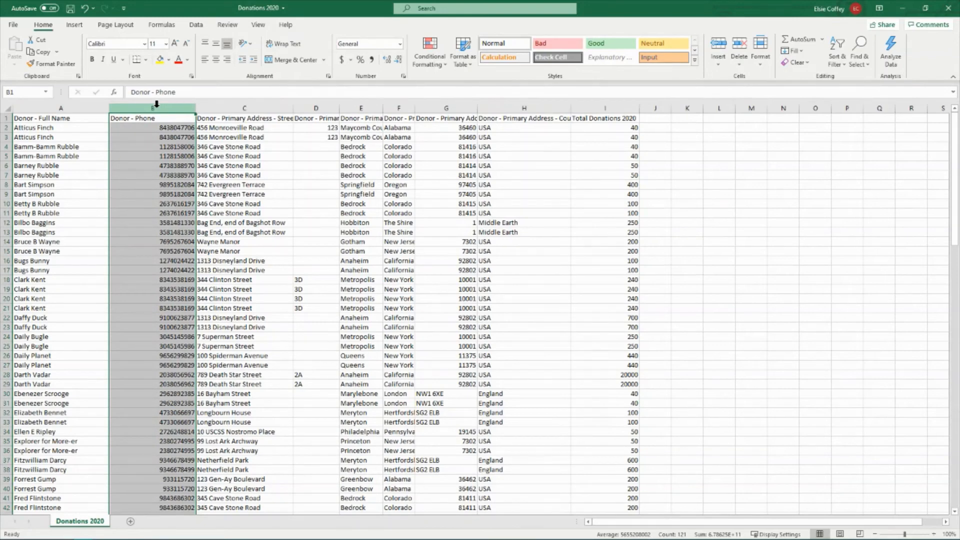
click(316, 137)
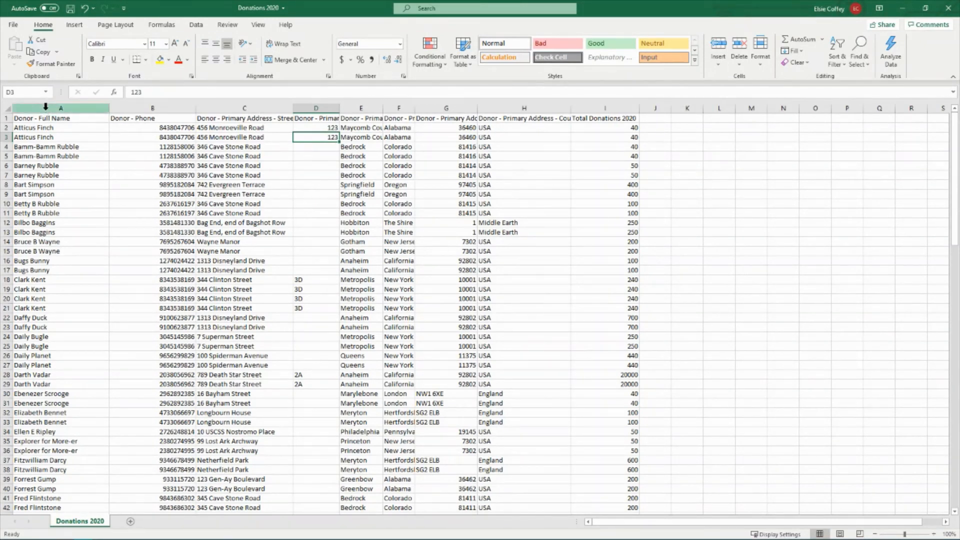
drag(45, 106, 605, 108)
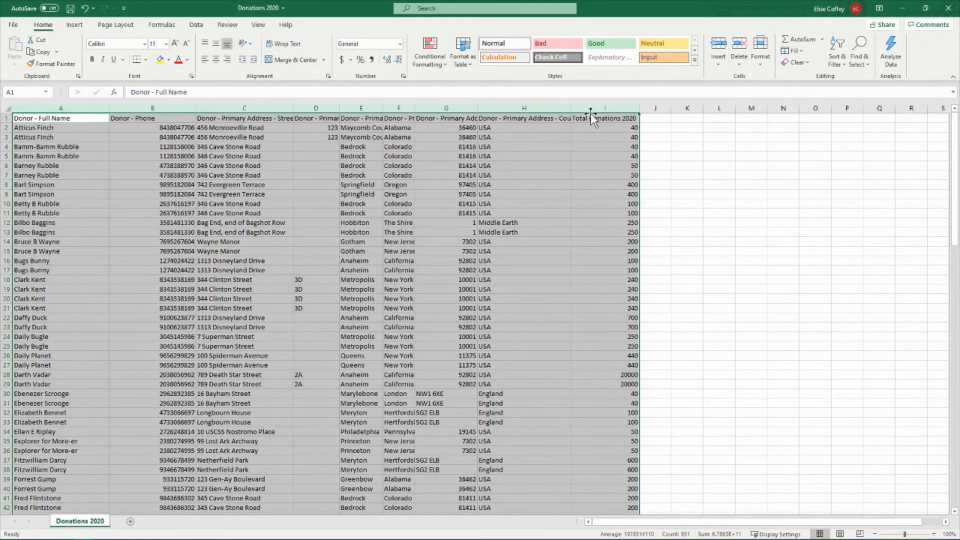
click(196, 25)
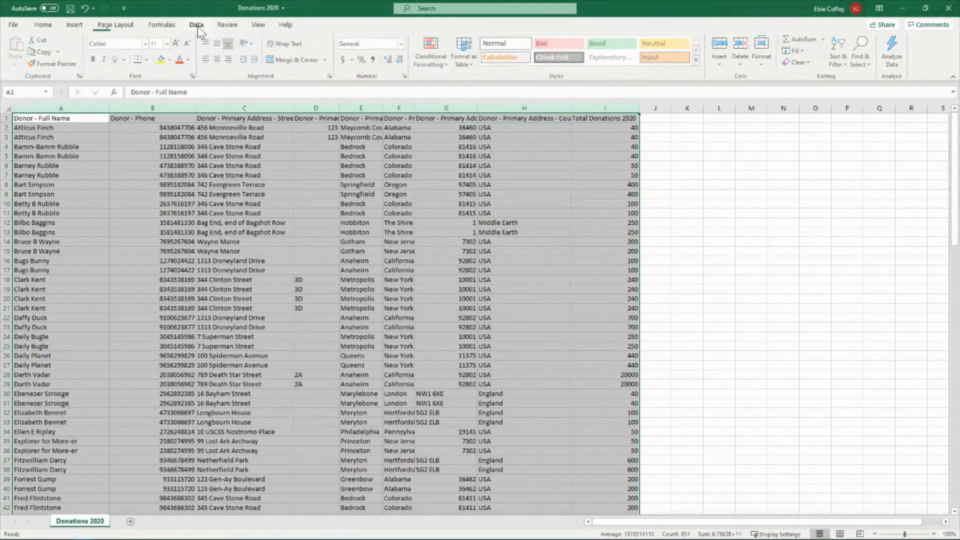
click(554, 47)
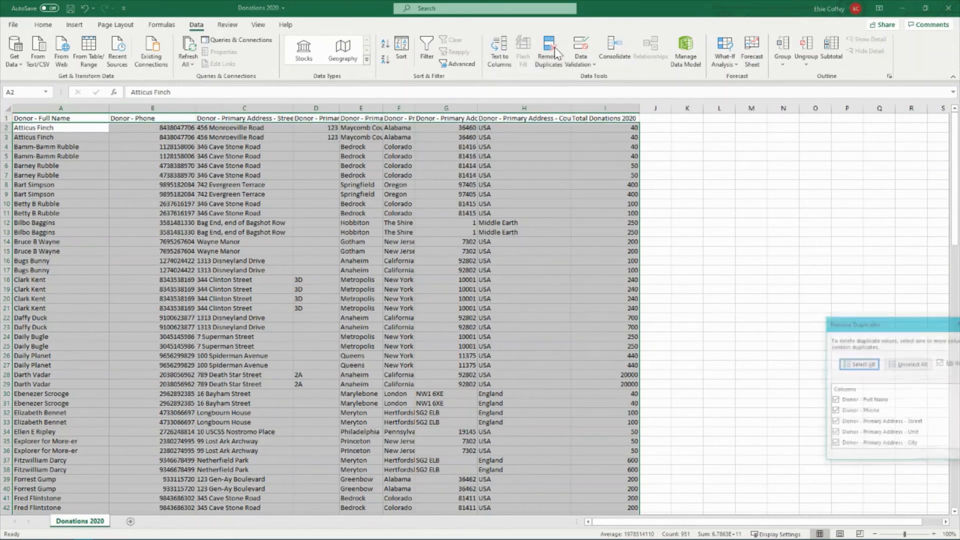
drag(923, 326, 608, 104)
Enlarge the Remove Duplicates dialog to check its column list, and remove the rows that match in all the columns
drag(673, 179, 676, 226)
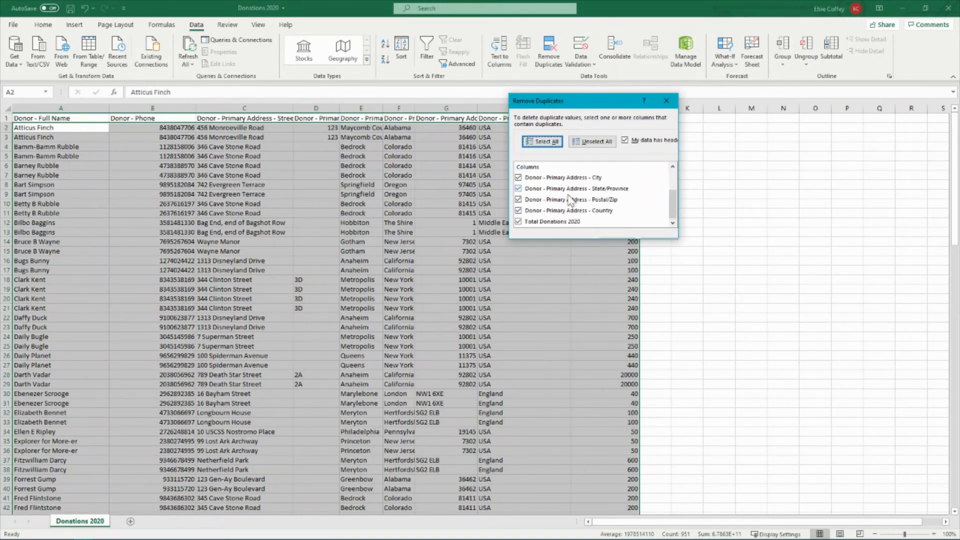
drag(673, 200, 675, 176)
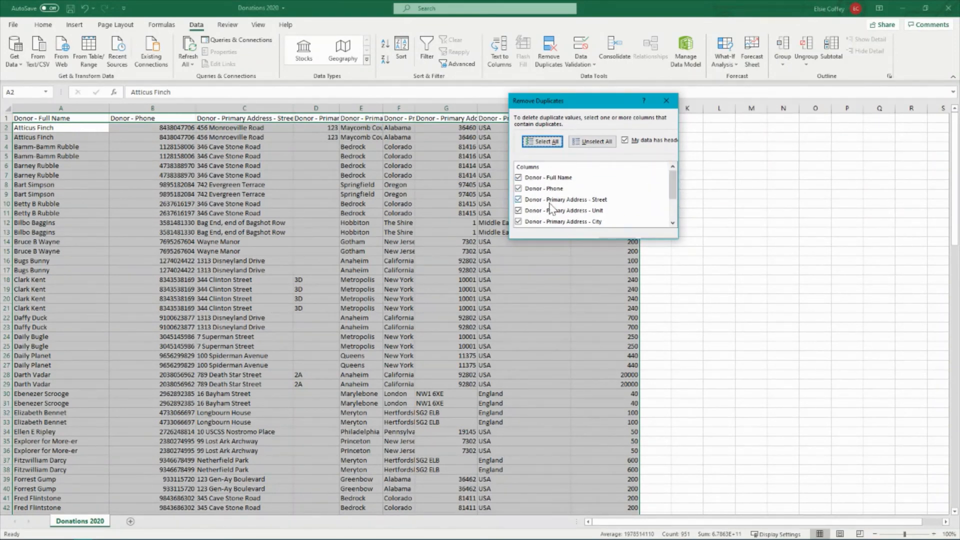
drag(673, 185, 673, 206)
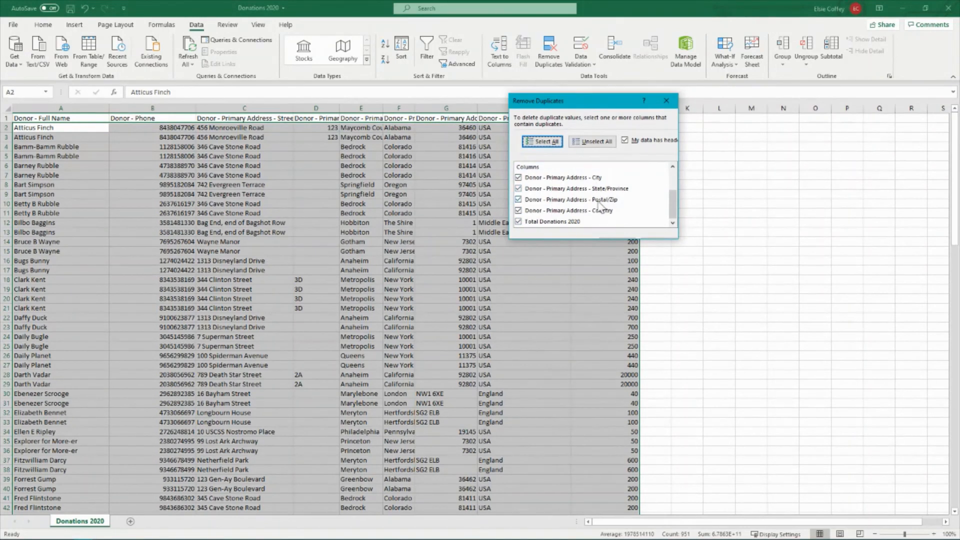
drag(673, 208, 673, 185)
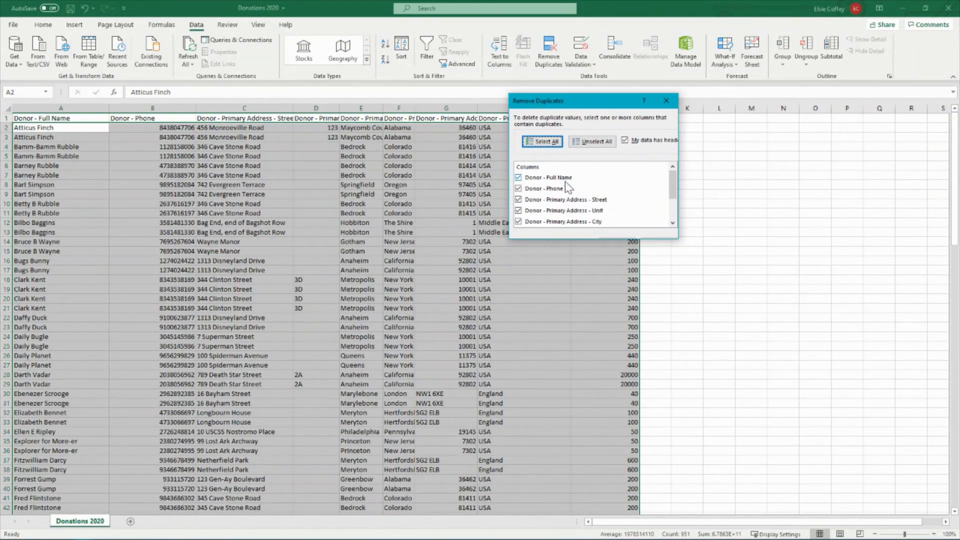
drag(672, 185, 672, 206)
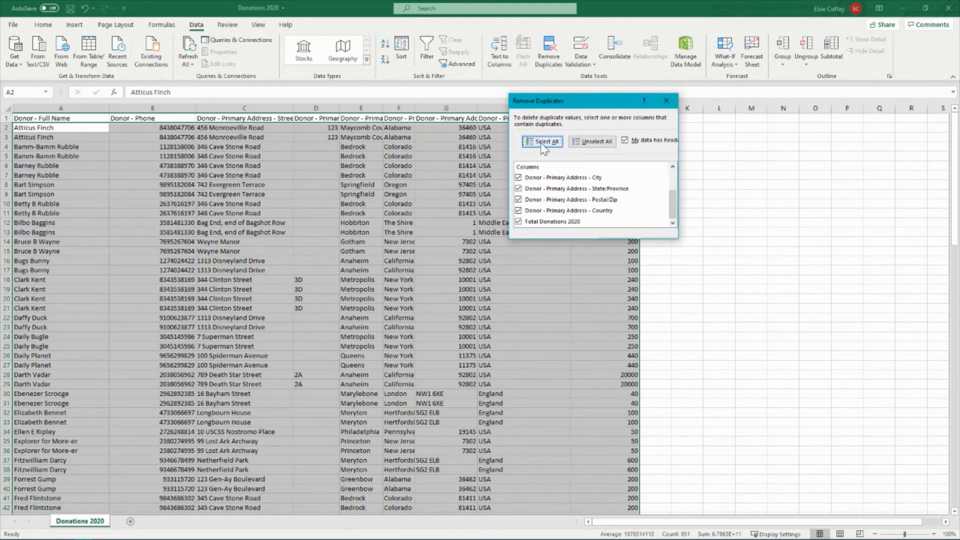
drag(678, 209, 680, 197)
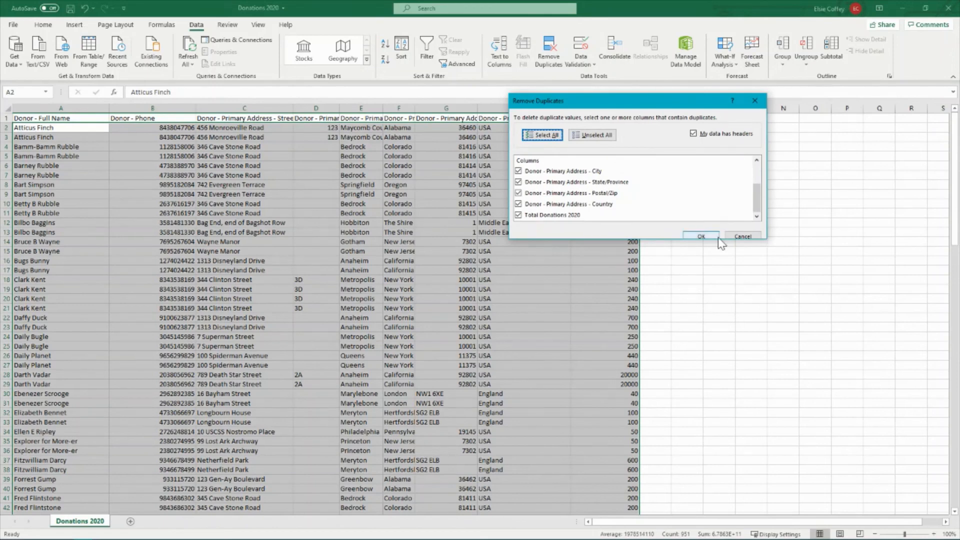
drag(676, 240, 679, 277)
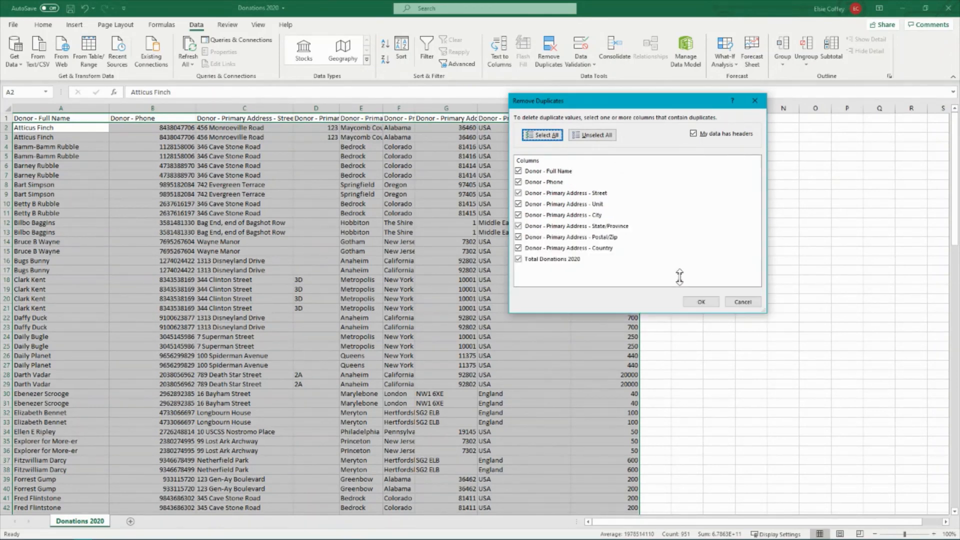
click(700, 302)
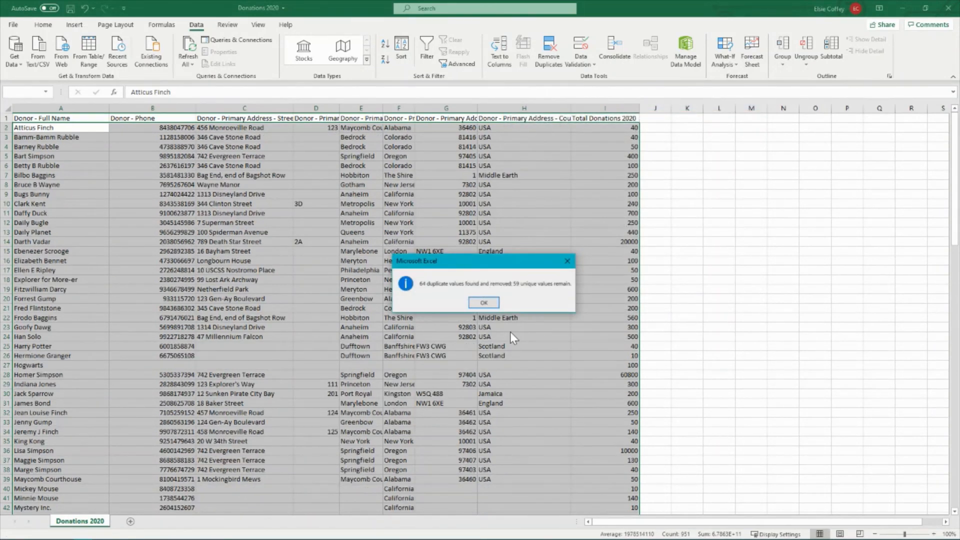
click(483, 303)
click(751, 242)
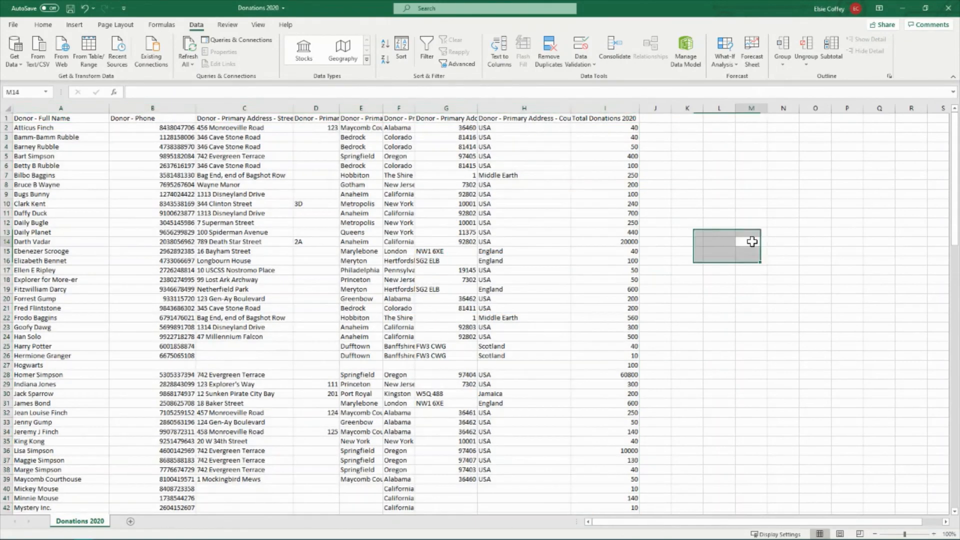
click(740, 196)
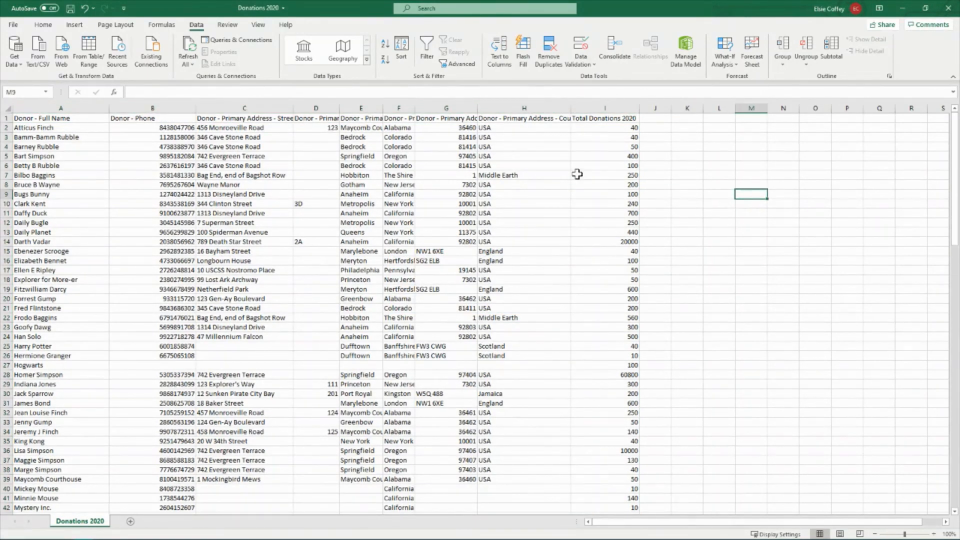
Look over the remaining donor rows, their phone numbers and their Total Donations 2020 amounts
click(7, 127)
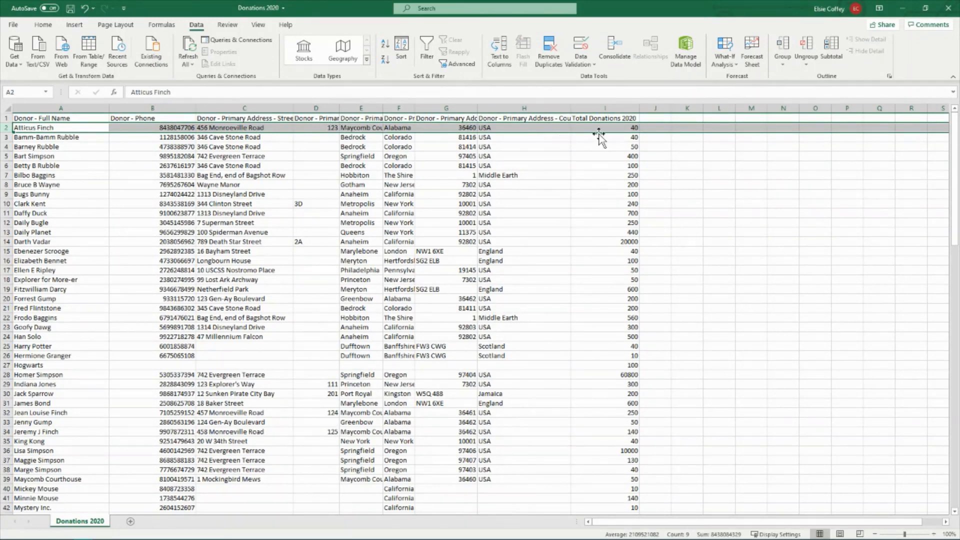
click(625, 128)
click(631, 147)
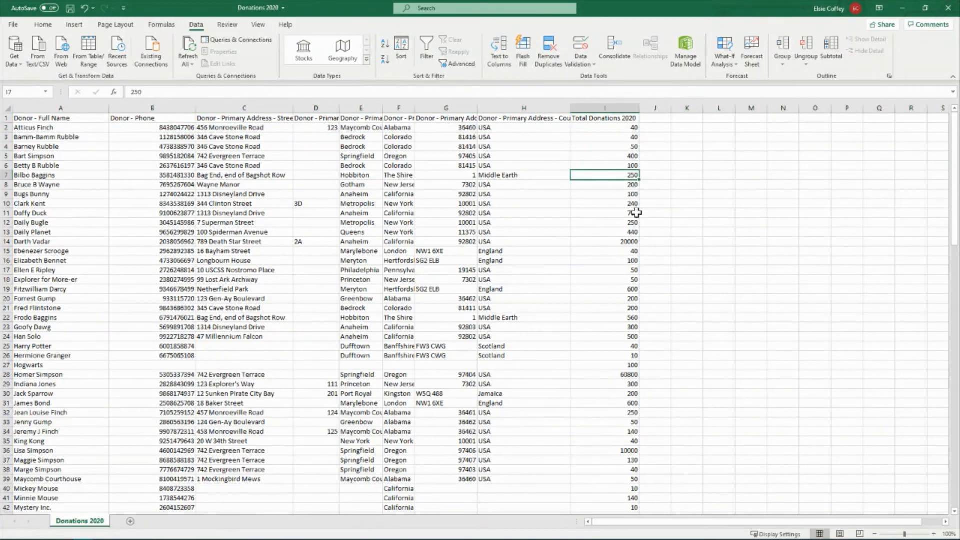
click(632, 280)
scroll(618, 305, down, 5)
scroll(620, 352, up, 5)
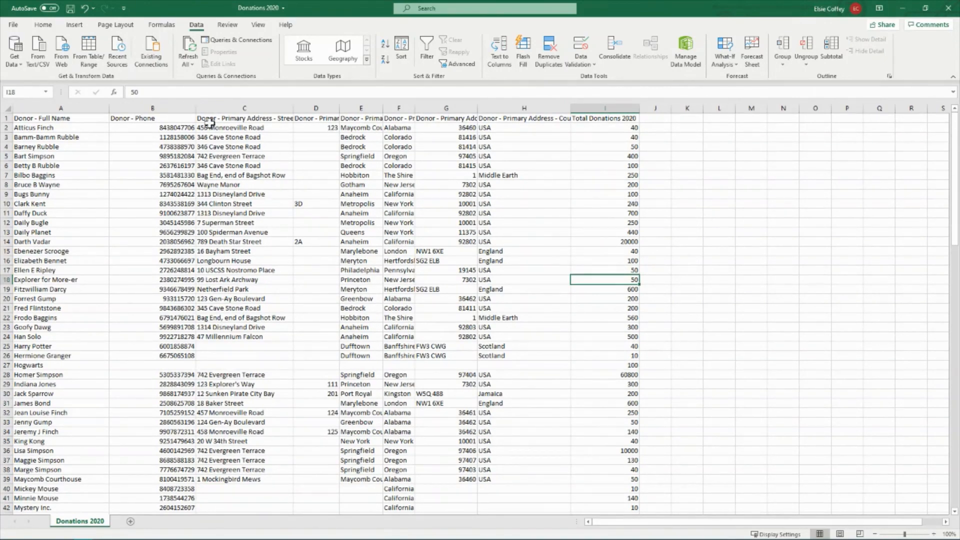
click(165, 108)
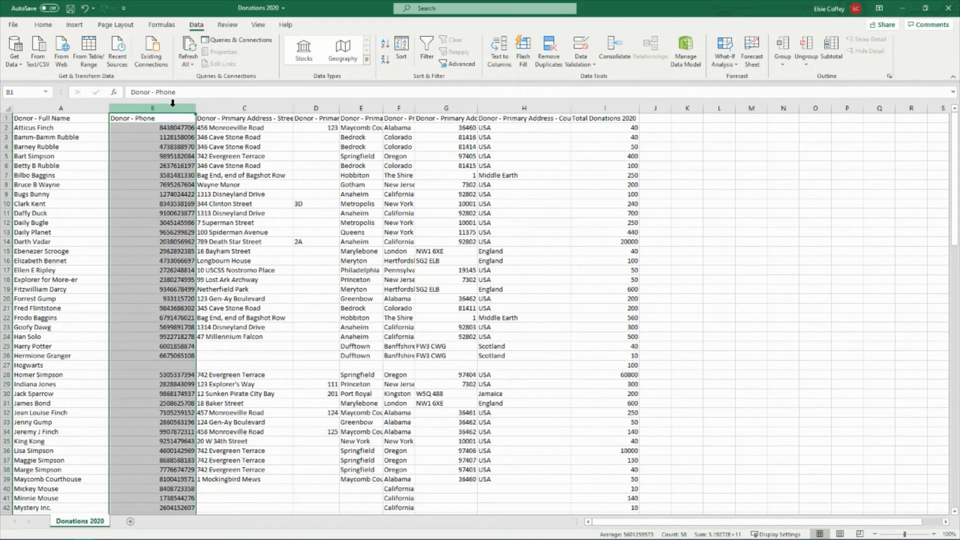
click(630, 129)
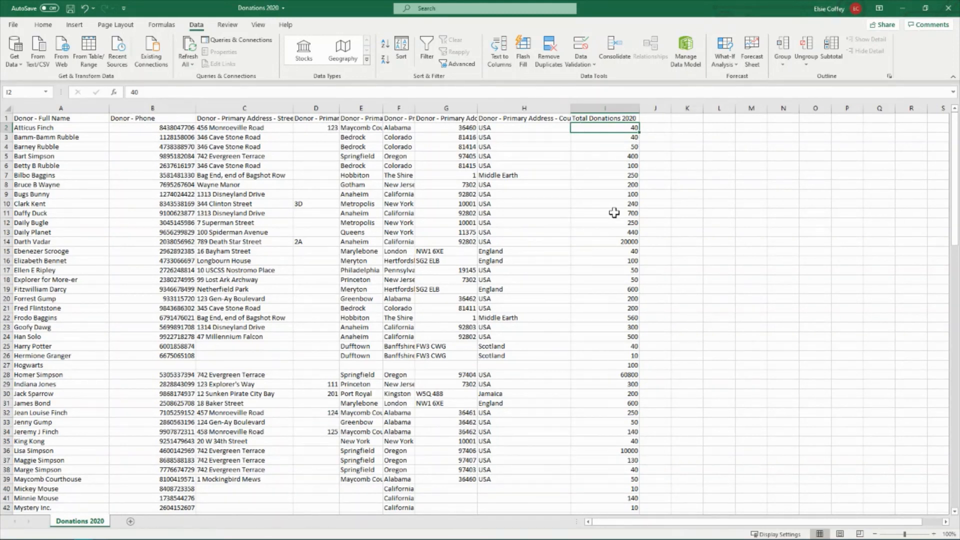
Sort the Total Donations 2020 column from largest to smallest, expanding the selection to the whole table
click(602, 104)
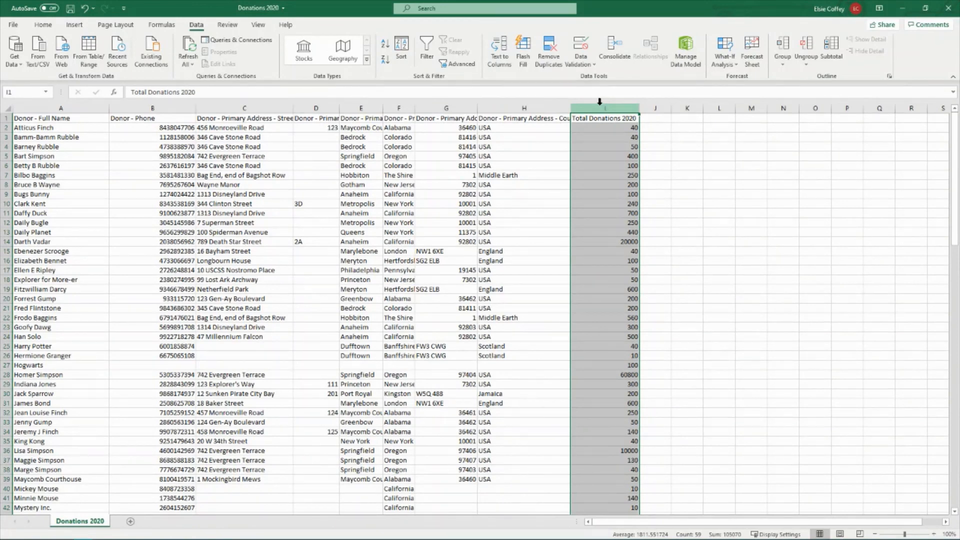
click(43, 25)
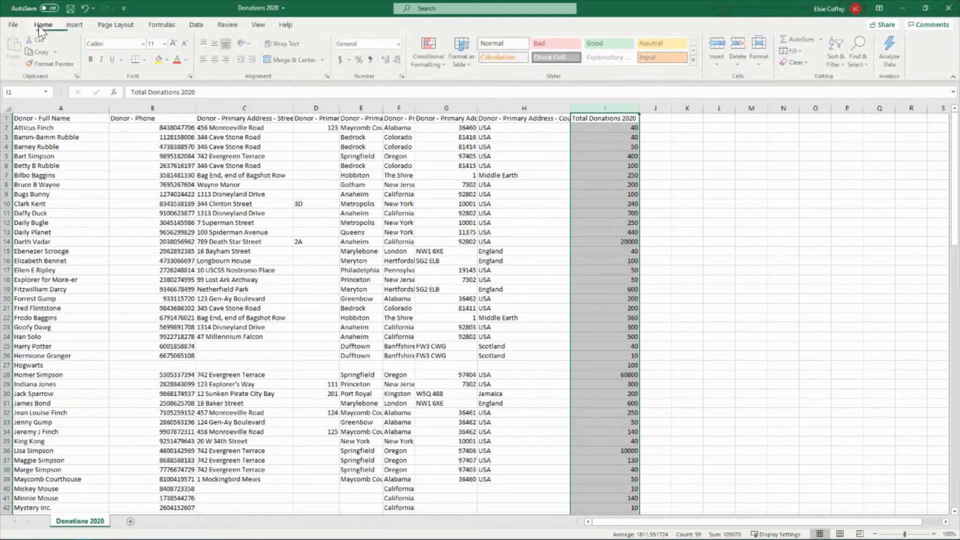
click(837, 50)
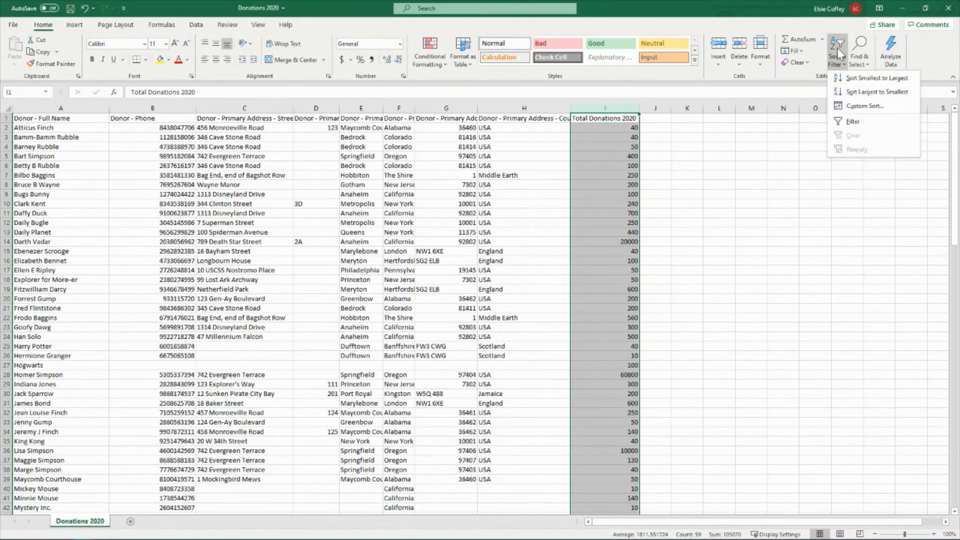
click(864, 93)
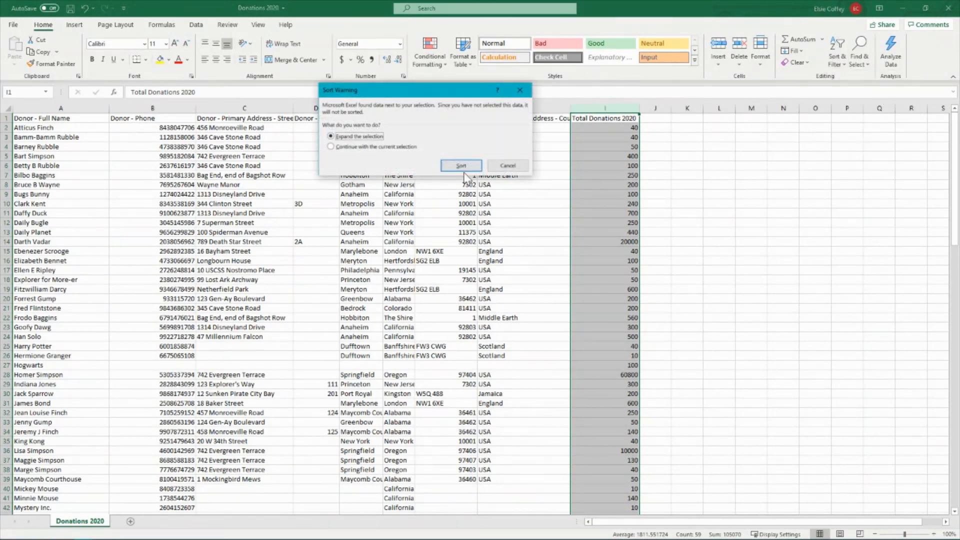
click(460, 166)
click(783, 213)
Review the sorted Total Donations 2020 amounts down column I
click(631, 109)
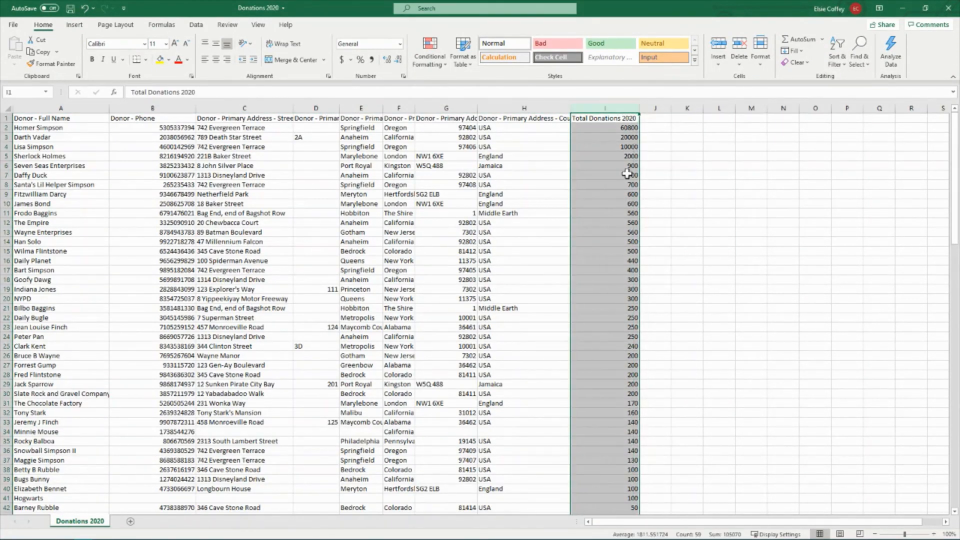
click(629, 128)
drag(629, 134, 621, 472)
click(719, 374)
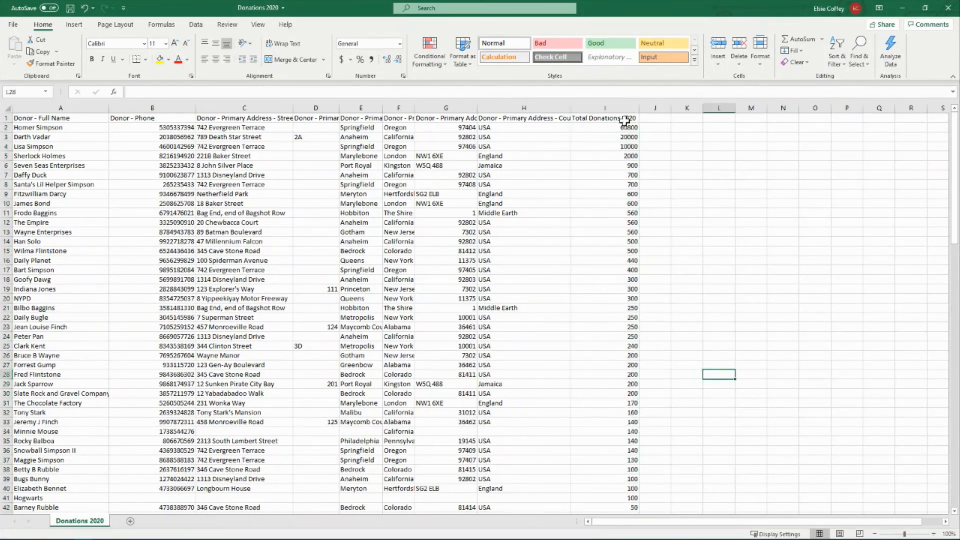
click(618, 107)
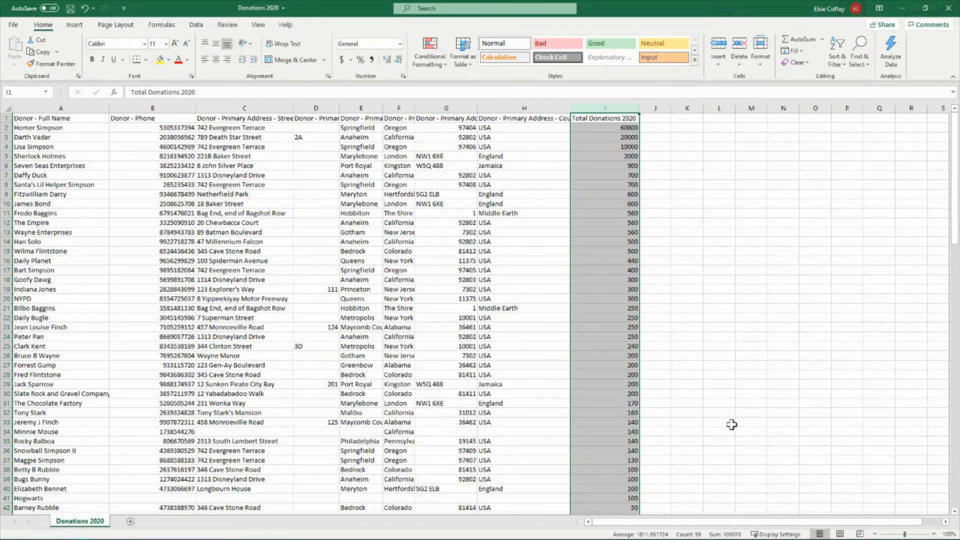
click(760, 404)
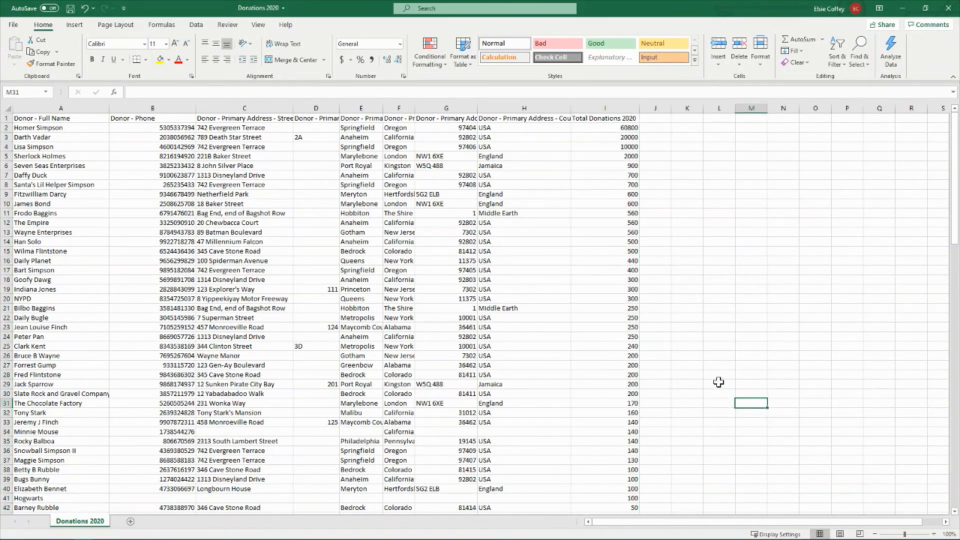